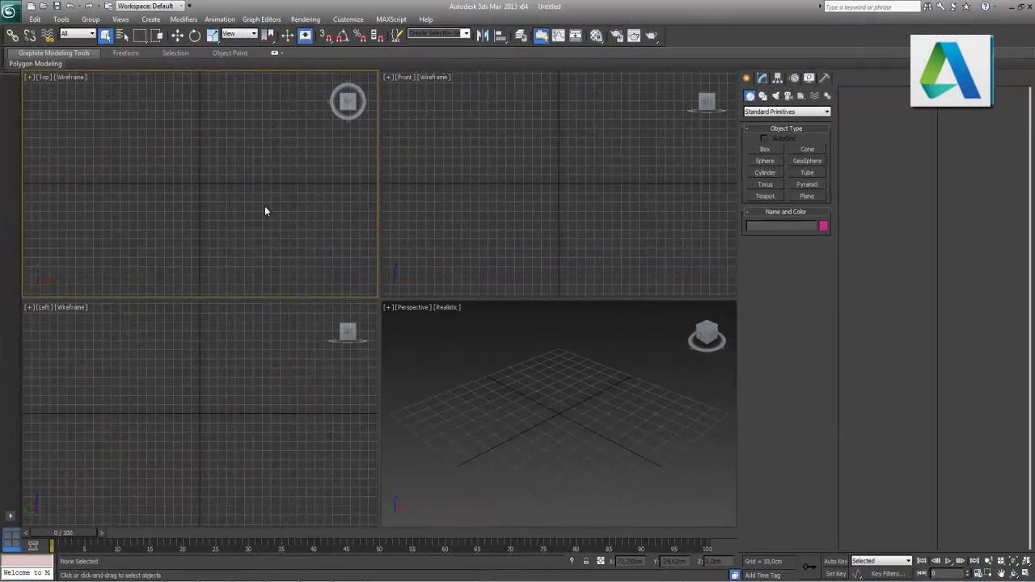
# Make the Front viewport the active view in the empty scene.
pyautogui.click(482, 183)
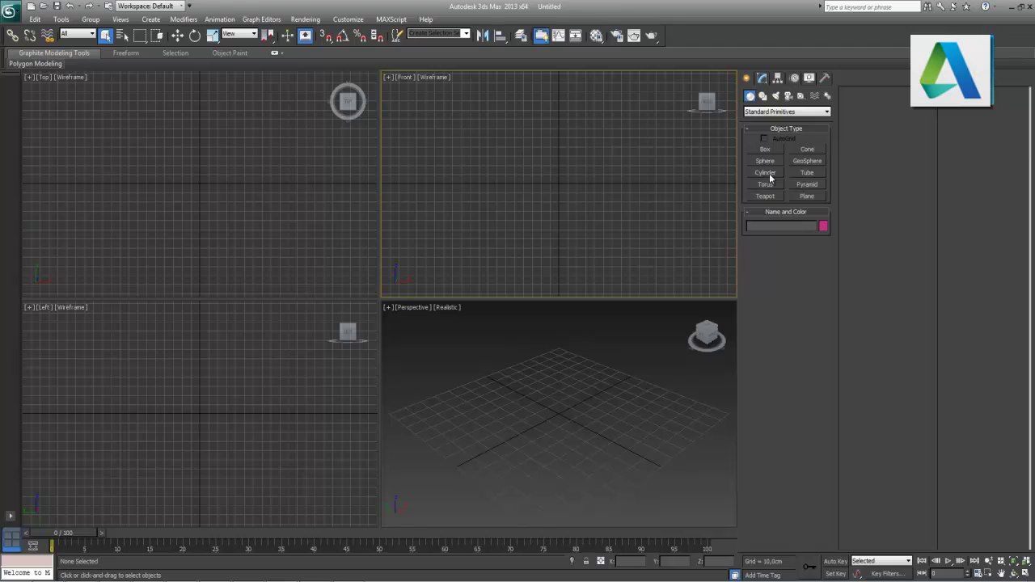
# Draw a small circle at the centre of the Front view.
pyautogui.click(763, 96)
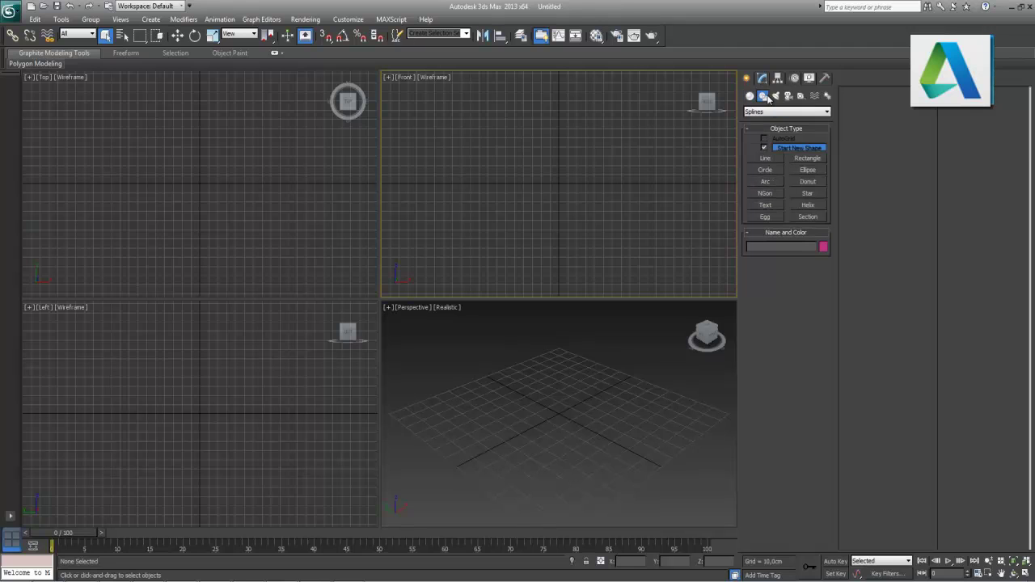
pyautogui.click(765, 170)
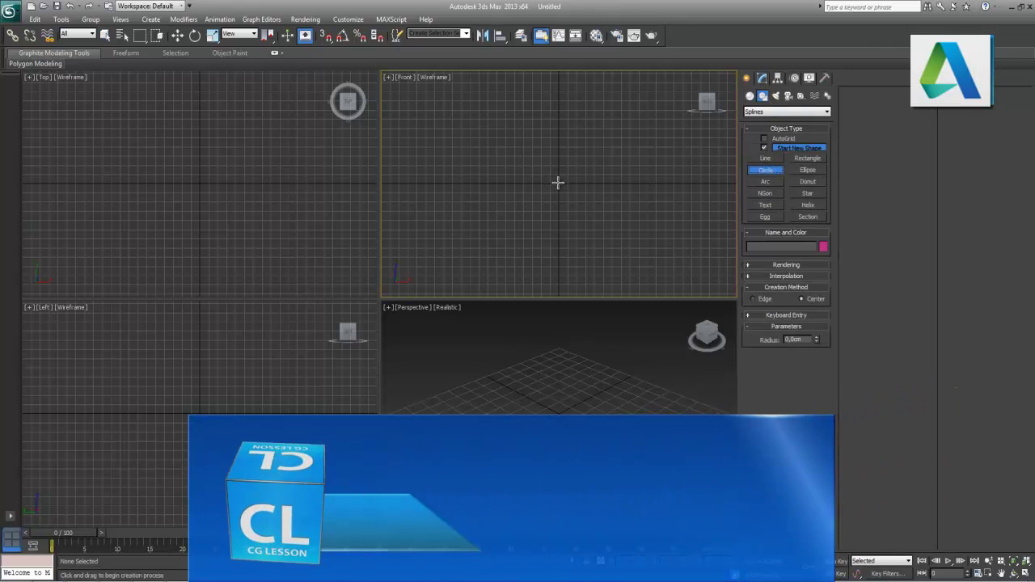
pyautogui.moveTo(558, 183); pyautogui.dragTo(591, 203)
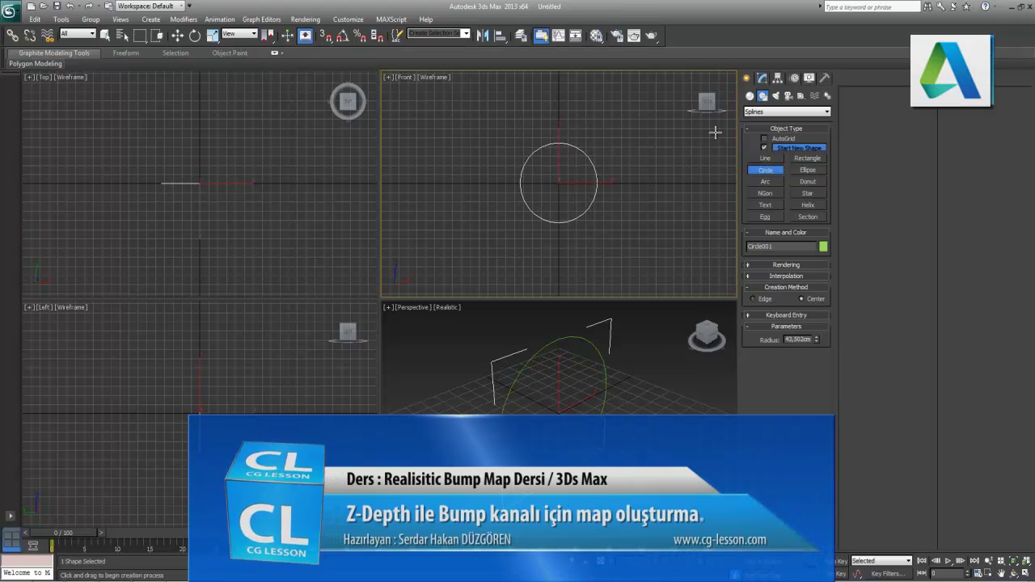
# Break the circle's spline at its left and right vertices.
pyautogui.click(762, 77)
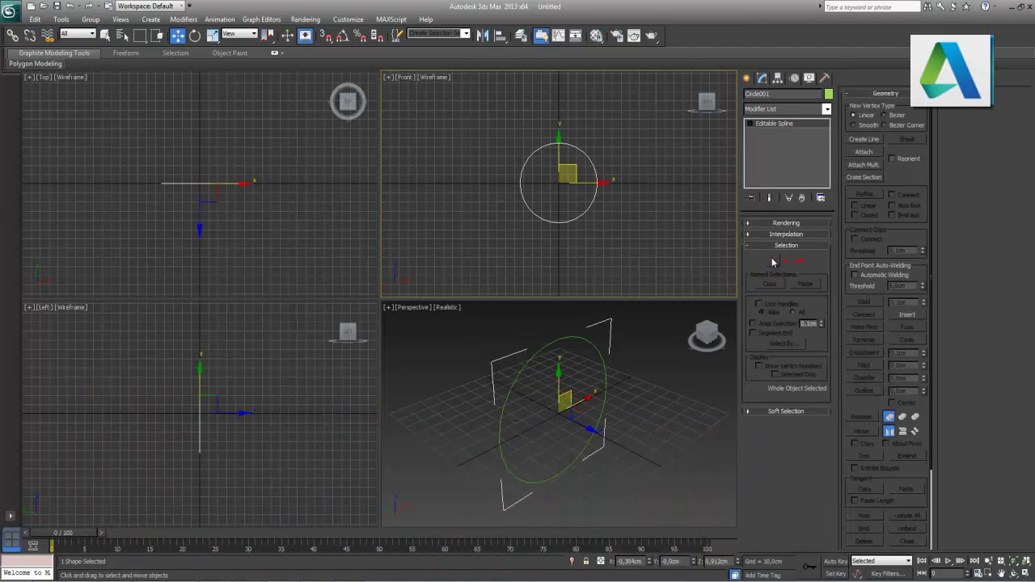
pyautogui.click(773, 260)
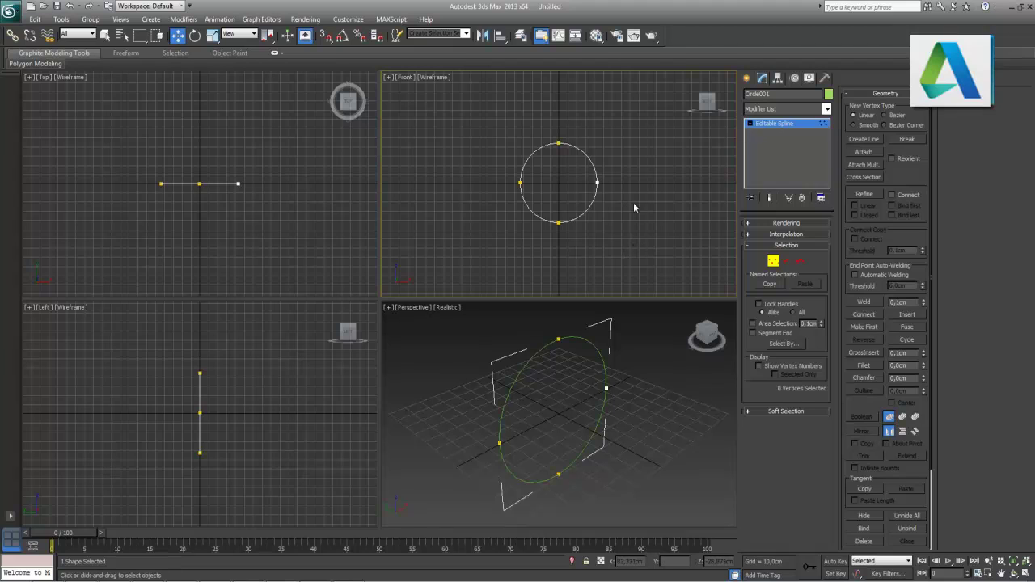
pyautogui.moveTo(613, 239); pyautogui.dragTo(502, 185)
pyautogui.moveTo(623, 194); pyautogui.dragTo(513, 180)
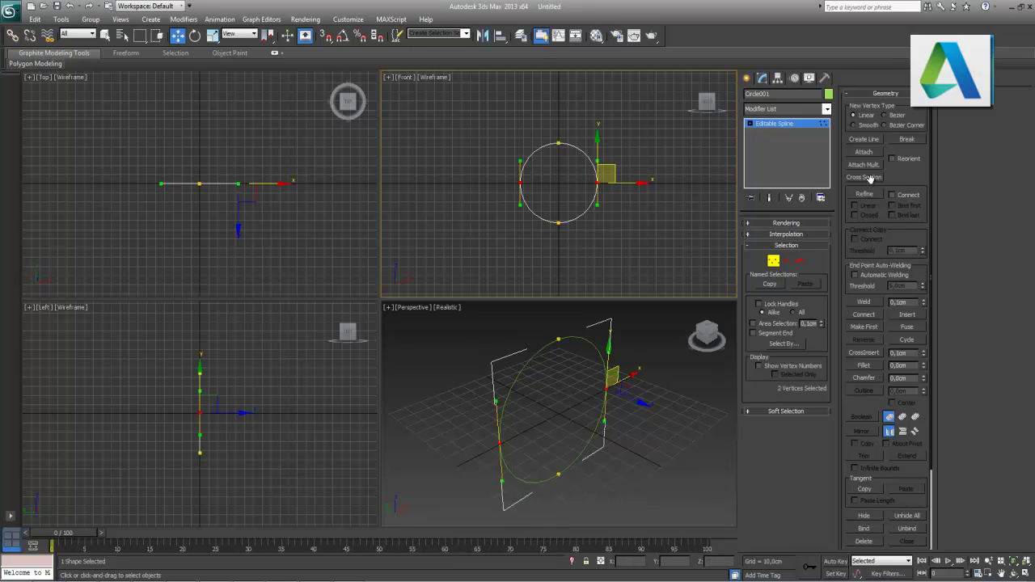
pyautogui.click(908, 140)
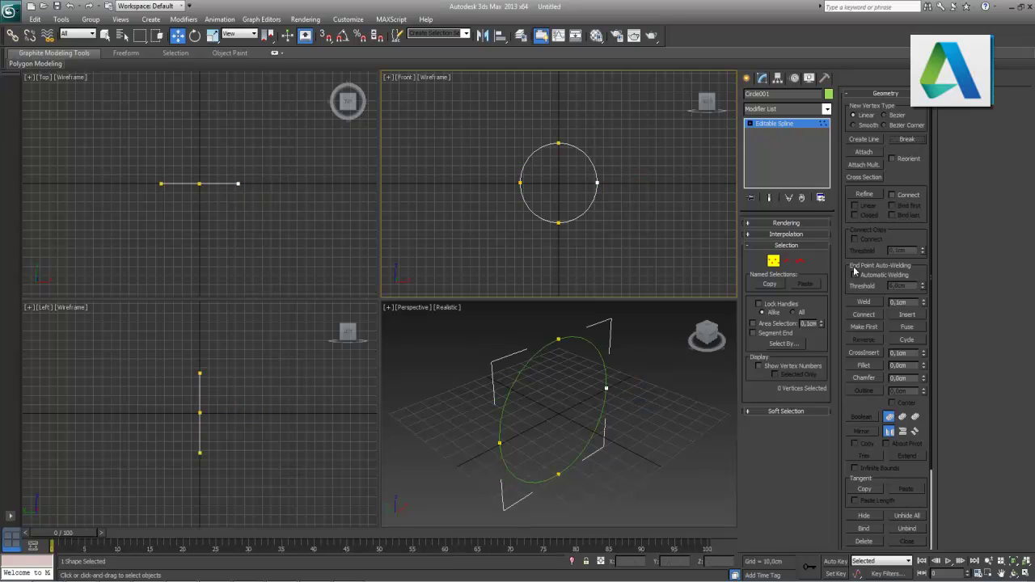
# Return to the whole circle, undo a test move, and maximize the Front viewport.
pyautogui.click(773, 260)
pyautogui.moveTo(591, 184); pyautogui.dragTo(594, 185)
pyautogui.hotkey('ctrl', 'z')
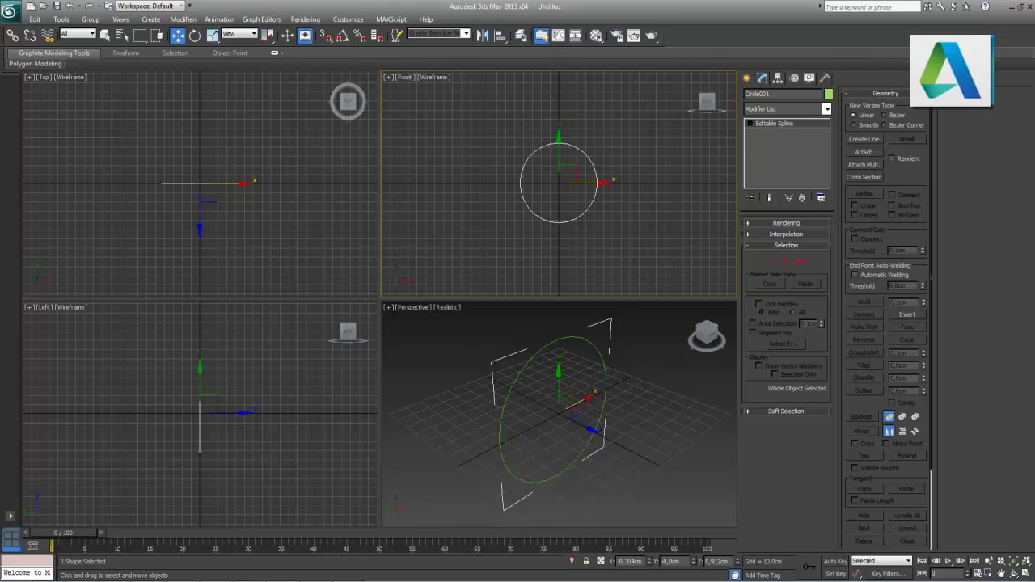
pyautogui.click(1025, 574)
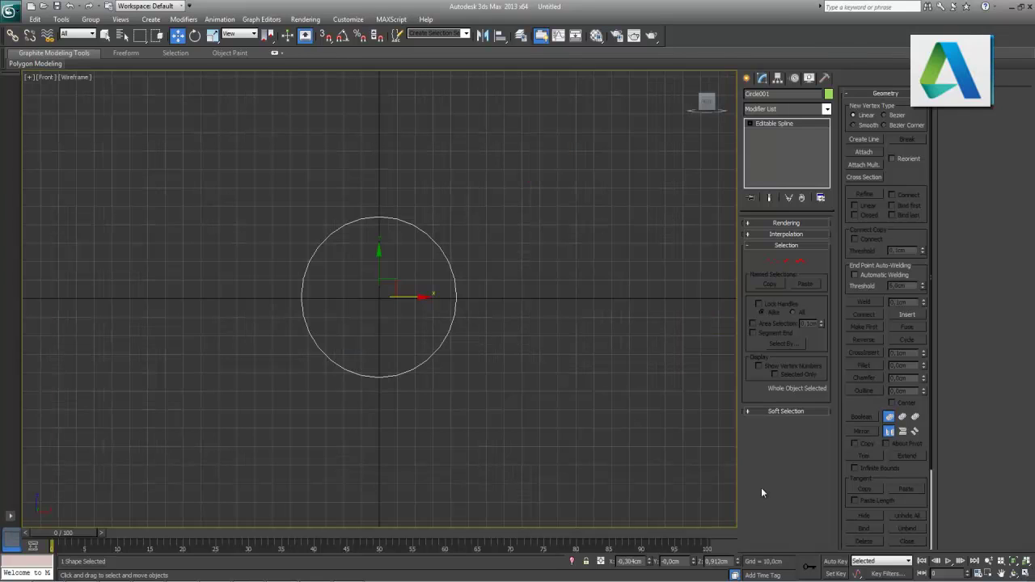
# Zoom to the circle and select its right, left and bottom vertices.
pyautogui.click(485, 414)
pyautogui.press('z')
pyautogui.click(500, 396)
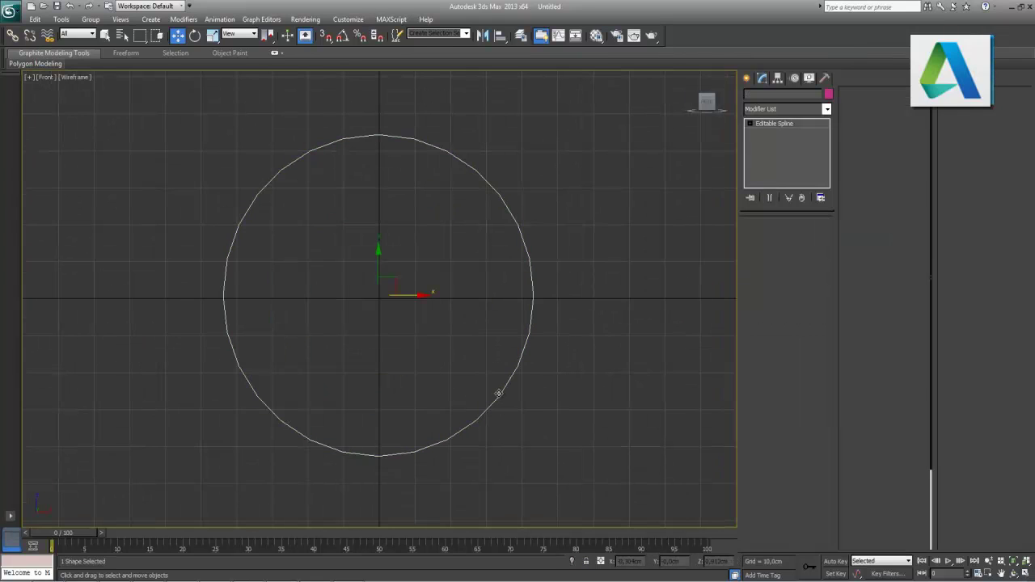
pyautogui.click(772, 262)
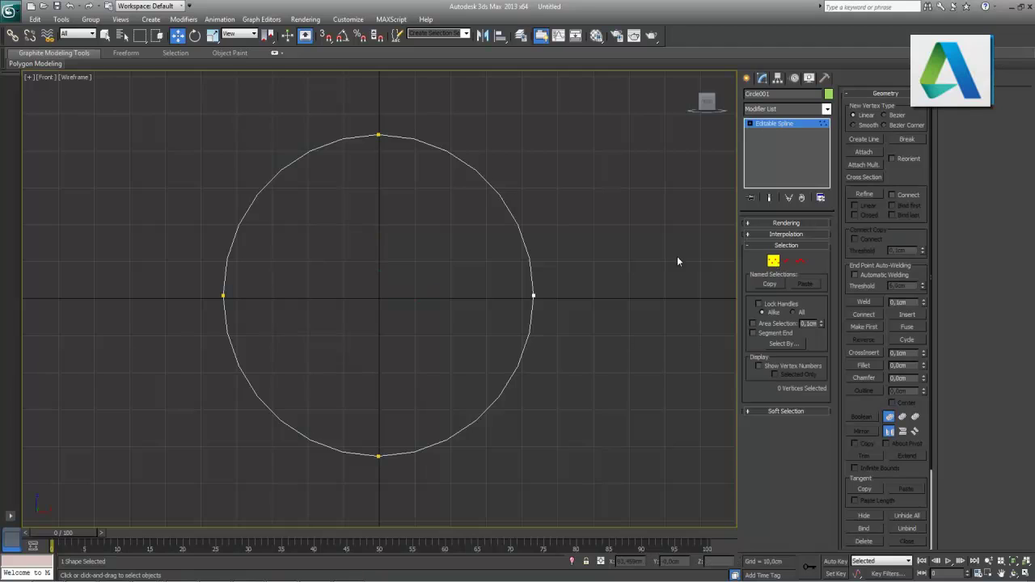
pyautogui.click(532, 296)
pyautogui.keyDown('ctrl'); pyautogui.click(225, 294); pyautogui.keyUp('ctrl')
pyautogui.keyDown('ctrl'); pyautogui.click(377, 456); pyautogui.keyUp('ctrl')
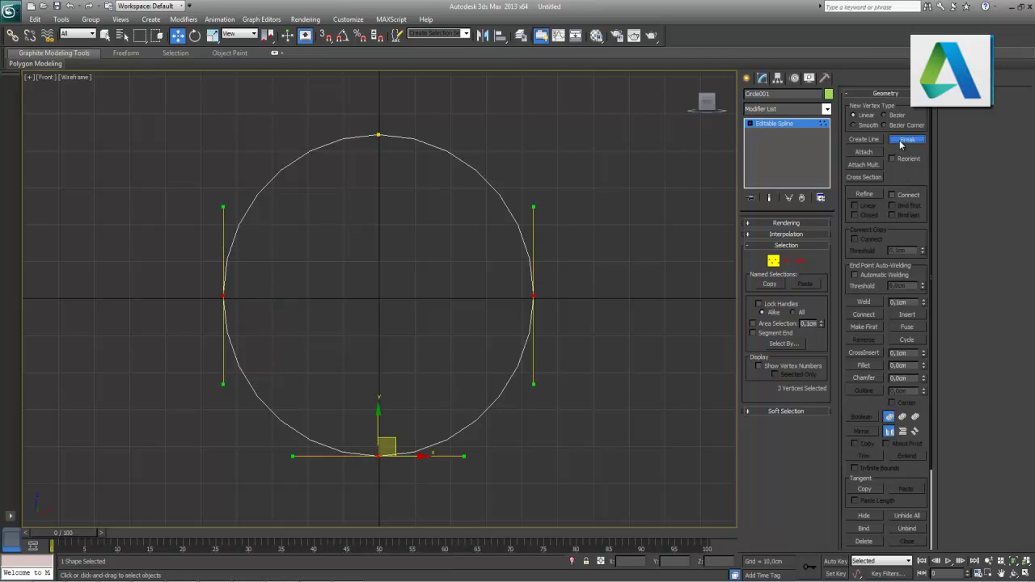
pyautogui.click(774, 261)
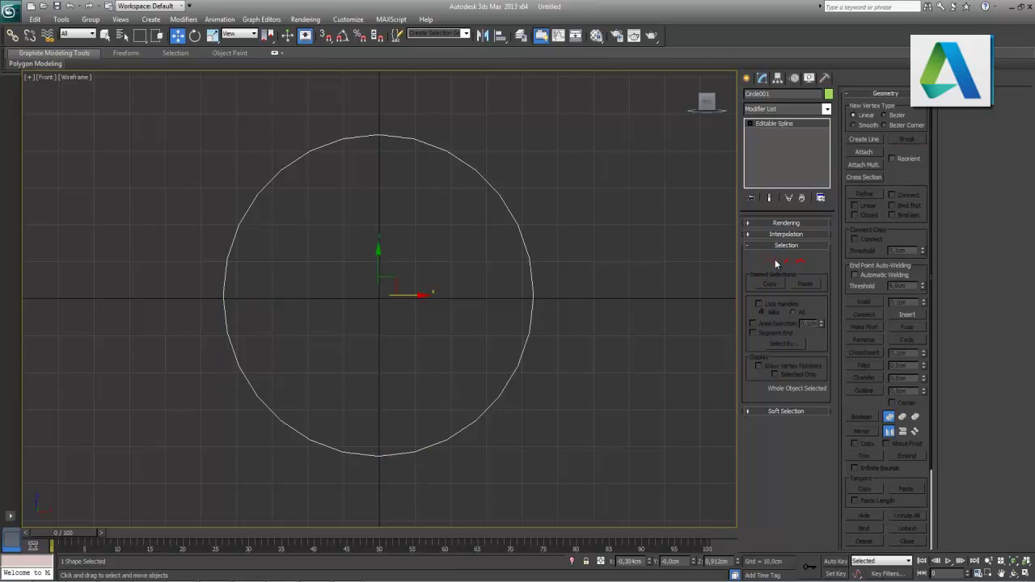
# Break the spline at the left and right side vertices and check the split.
pyautogui.moveTo(408, 295); pyautogui.dragTo(470, 287)
pyautogui.rightClick(469, 288)
pyautogui.click(777, 261)
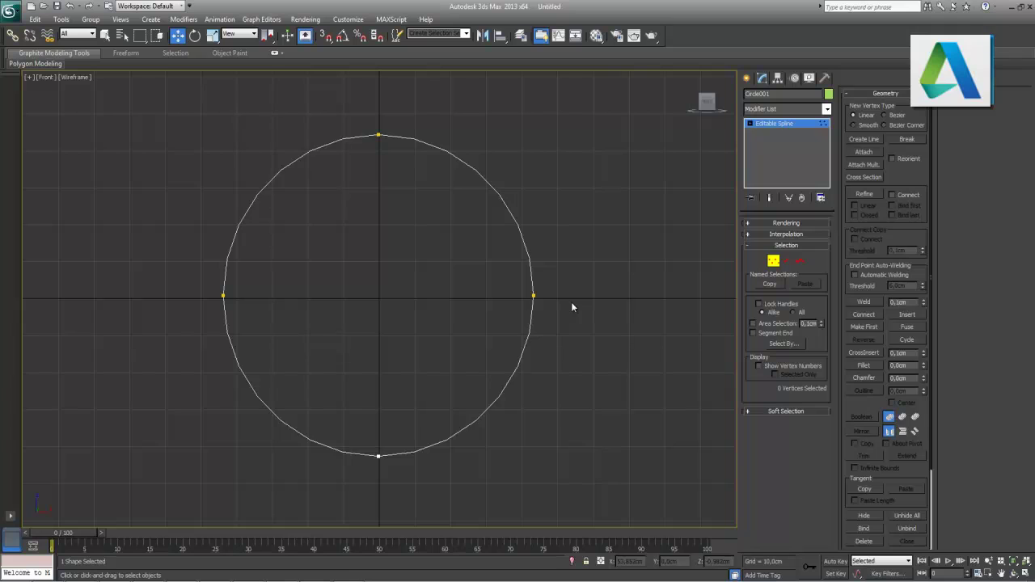
pyautogui.moveTo(148, 327); pyautogui.dragTo(149, 327)
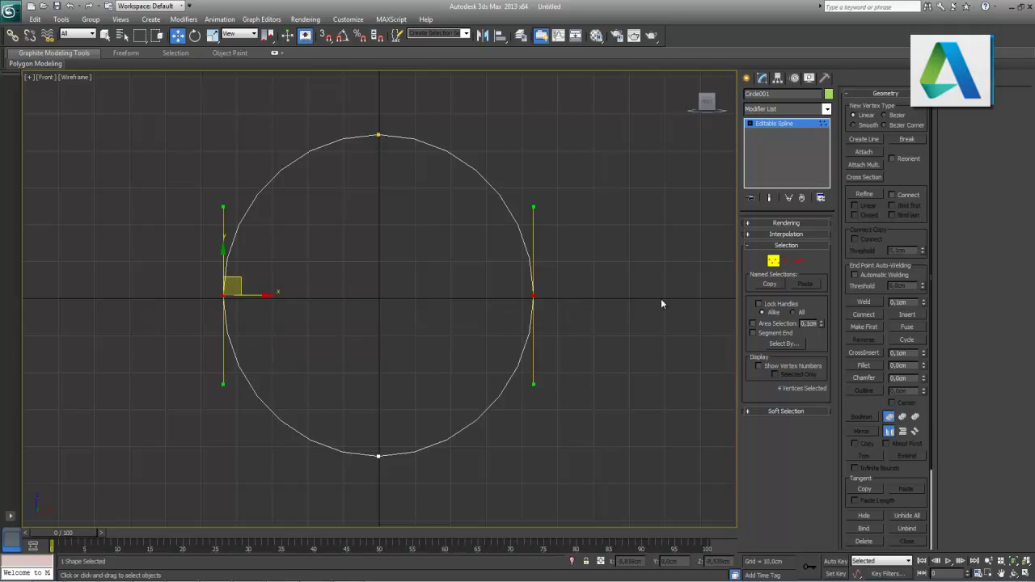
pyautogui.click(906, 139)
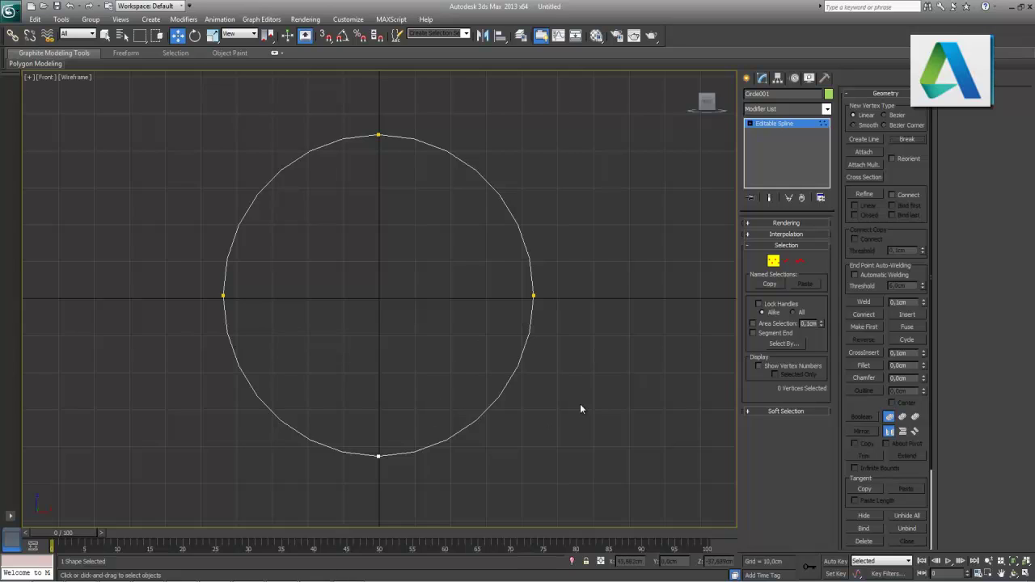
pyautogui.click(774, 260)
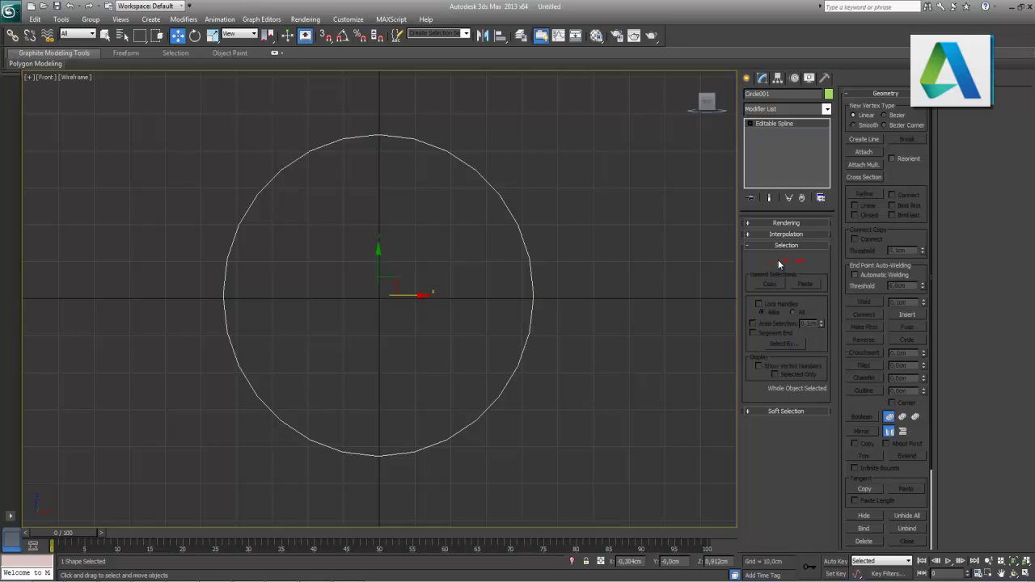
pyautogui.moveTo(411, 296)
pyautogui.mouseDown()
pyautogui.moveTo(477, 296)
pyautogui.moveTo(411, 296)
pyautogui.mouseUp()
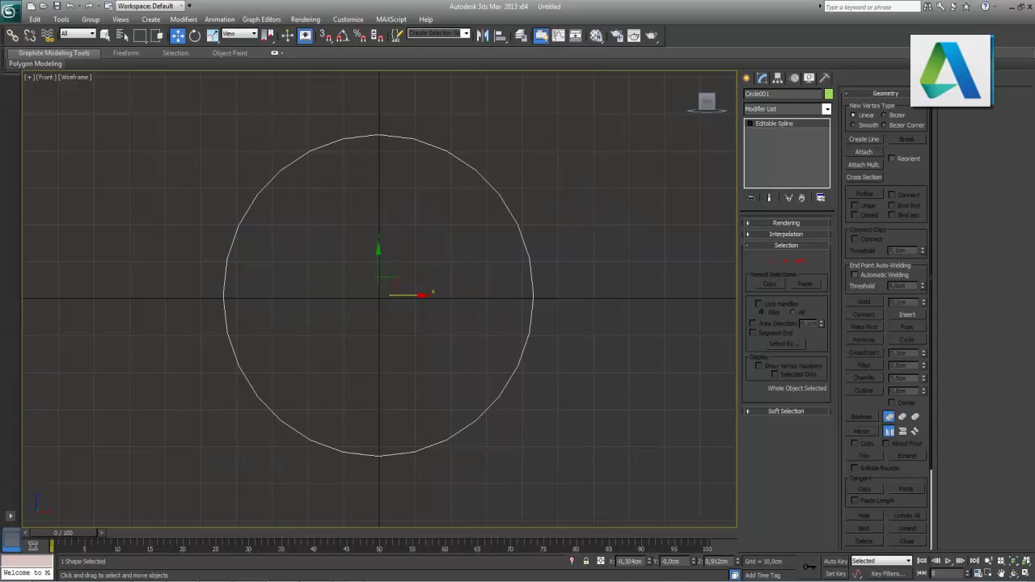
# Delete the bottom vertex and both lower arcs, leaving only the upper semicircle.
pyautogui.press('1')
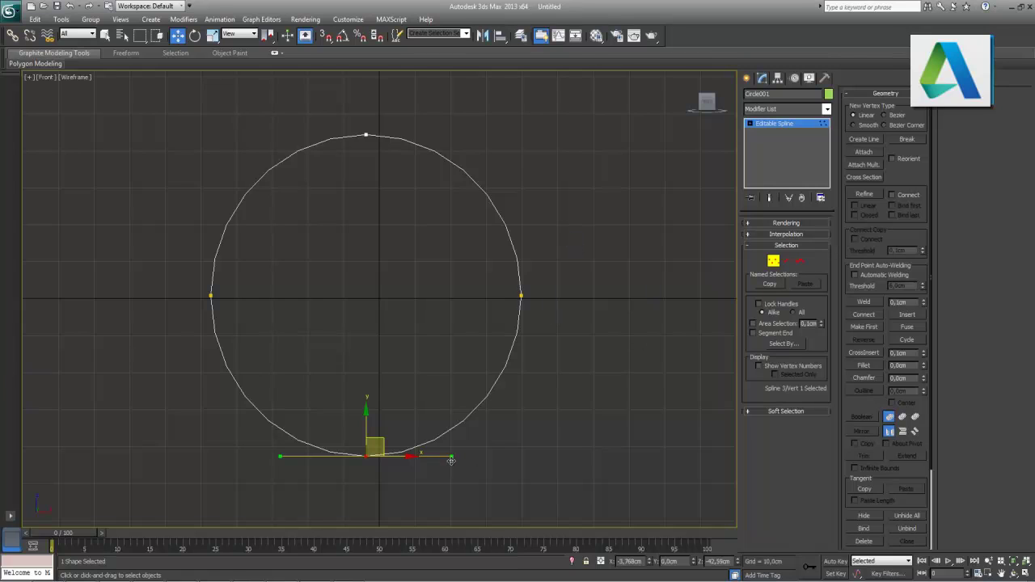
pyautogui.press('Delete')
pyautogui.click(364, 456)
pyautogui.press('Delete')
pyautogui.click(773, 261)
pyautogui.moveTo(626, 266)
pyautogui.mouseDown(button='middle')
pyautogui.moveTo(619, 277)
pyautogui.moveTo(455, 314)
pyautogui.moveTo(461, 324)
pyautogui.mouseUp(button='middle')
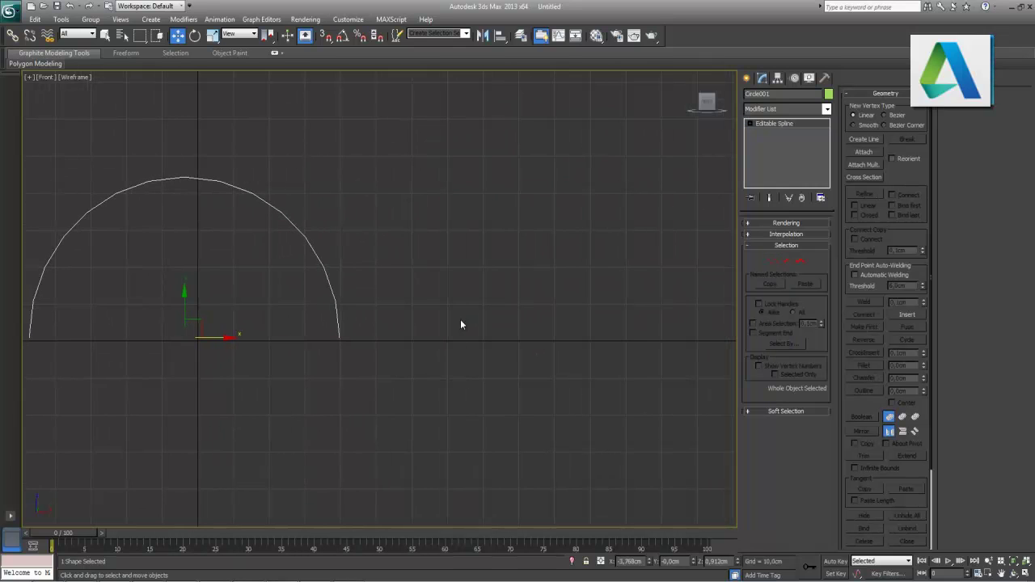
# Copy the arc to the right and rotate the copy 180° using 90° angle snap.
pyautogui.keyDown('shift'); pyautogui.moveTo(215, 339); pyautogui.dragTo(526, 362); pyautogui.keyUp('shift')
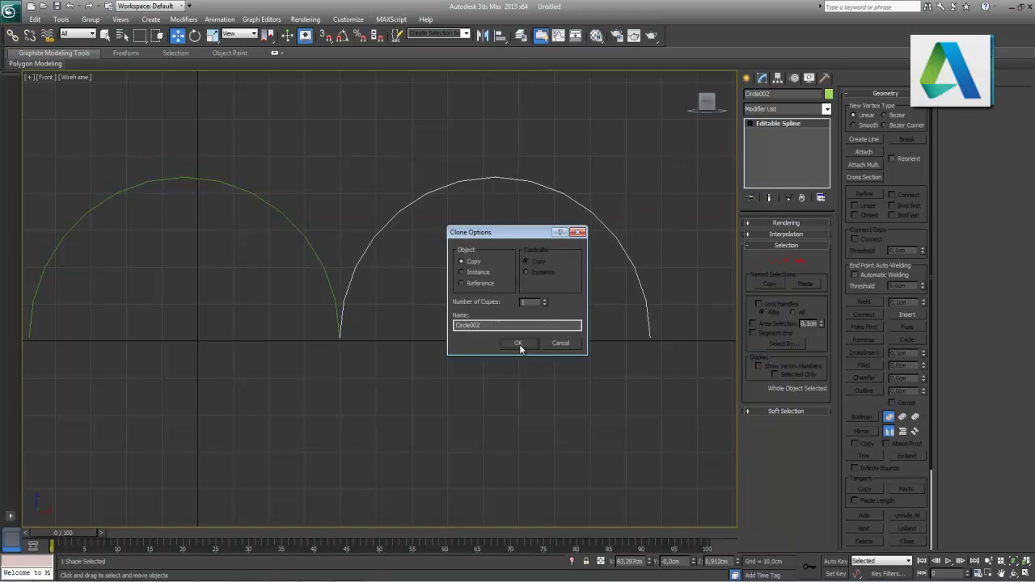
pyautogui.click(519, 344)
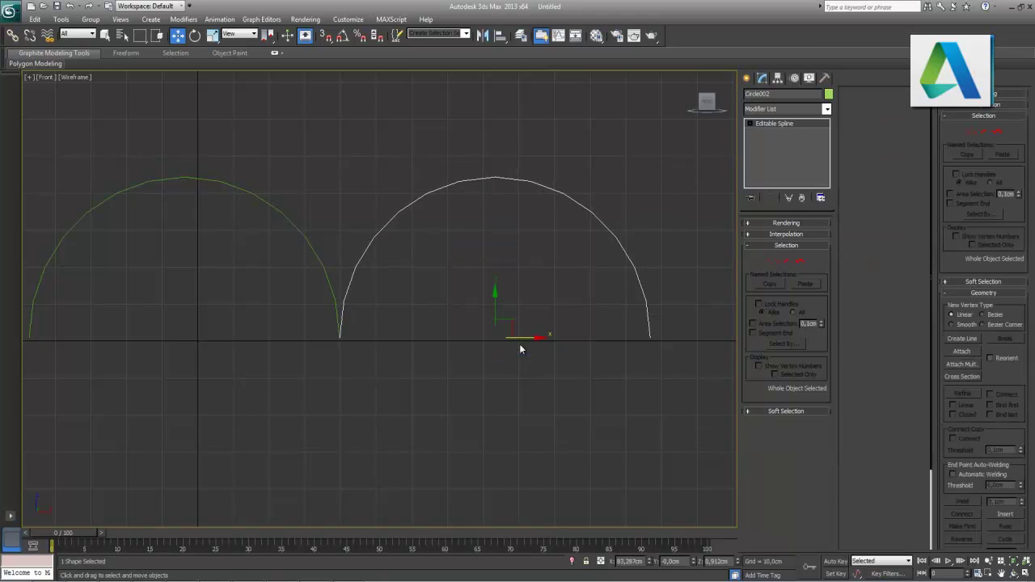
pyautogui.rightClick(342, 36)
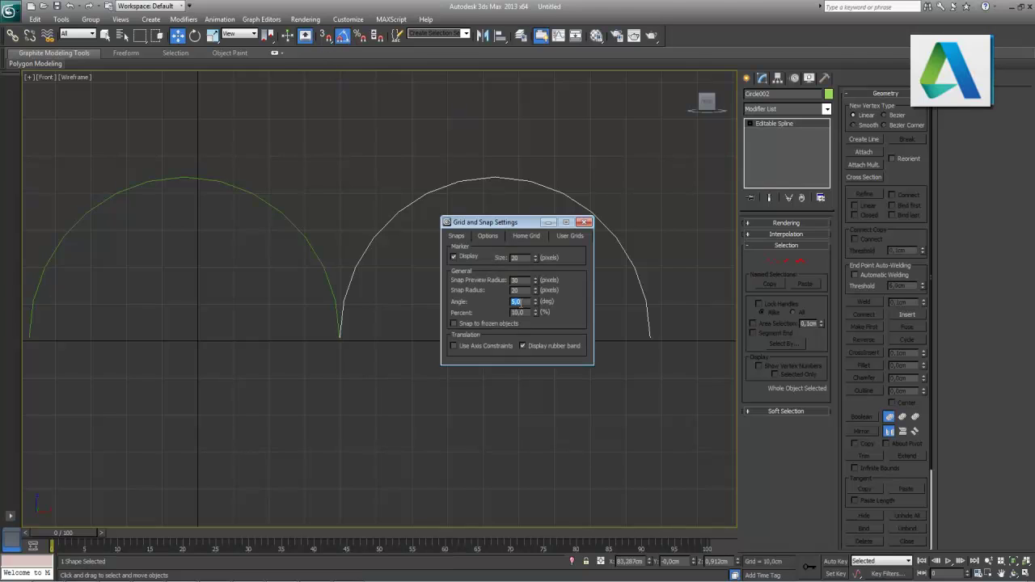
pyautogui.click(586, 223)
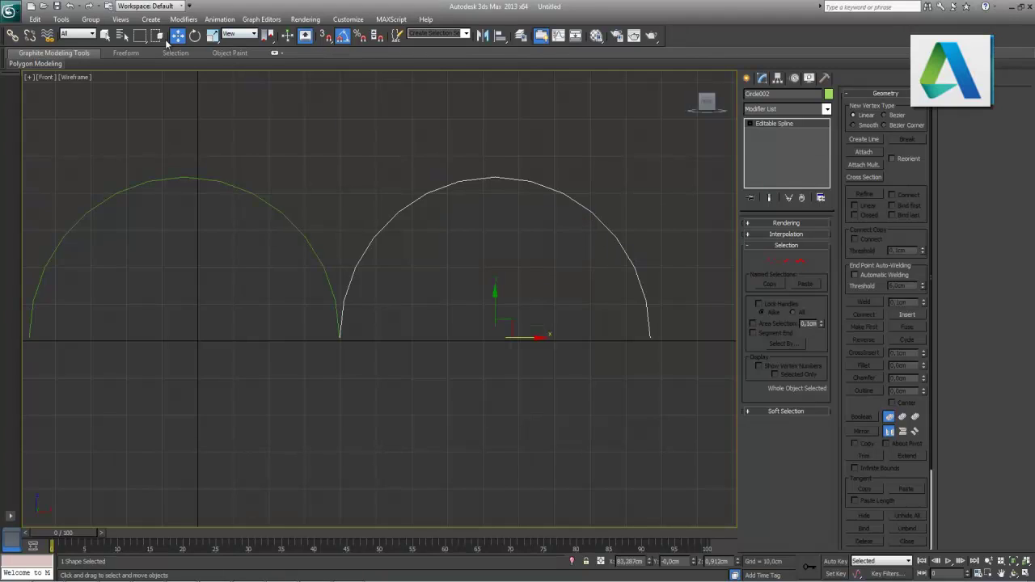
pyautogui.click(195, 35)
pyautogui.moveTo(493, 301); pyautogui.dragTo(495, 356)
pyautogui.moveTo(459, 348); pyautogui.dragTo(511, 337, button='middle')
pyautogui.press('w')
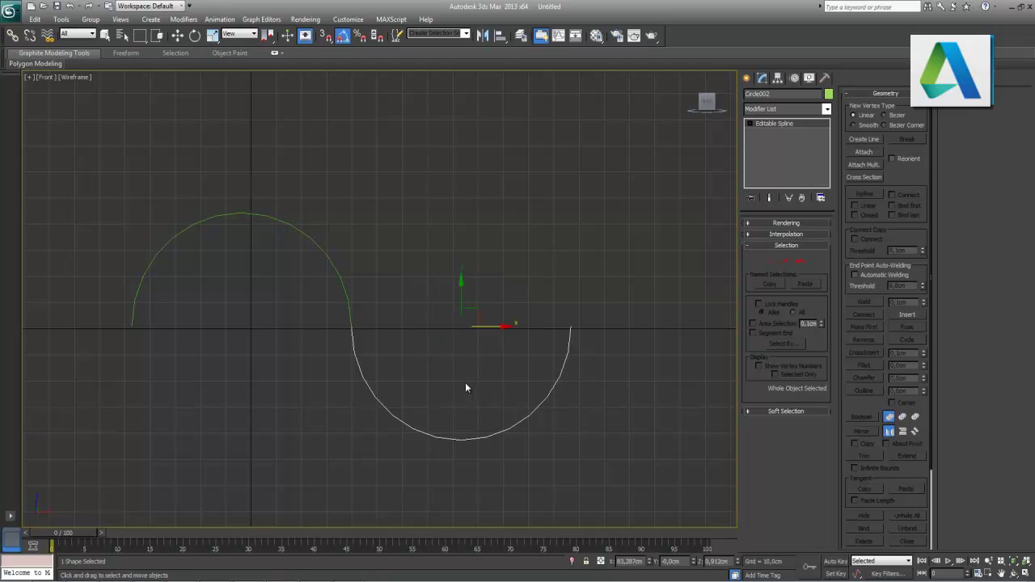
# Hide the Front view grid, select both arcs and Shift-drag them to clone sideways.
pyautogui.click(579, 465)
pyautogui.scroll(-2, 584, 463)
pyautogui.scroll(-2, 589, 461)
pyautogui.press('g')
pyautogui.moveTo(550, 427); pyautogui.dragTo(416, 399, button='middle')
pyautogui.moveTo(349, 348)
pyautogui.mouseDown()
pyautogui.moveTo(156, 243)
pyautogui.moveTo(197, 245)
pyautogui.mouseUp()
pyautogui.keyDown('shift'); pyautogui.moveTo(259, 285); pyautogui.dragTo(377, 308); pyautogui.keyUp('shift')
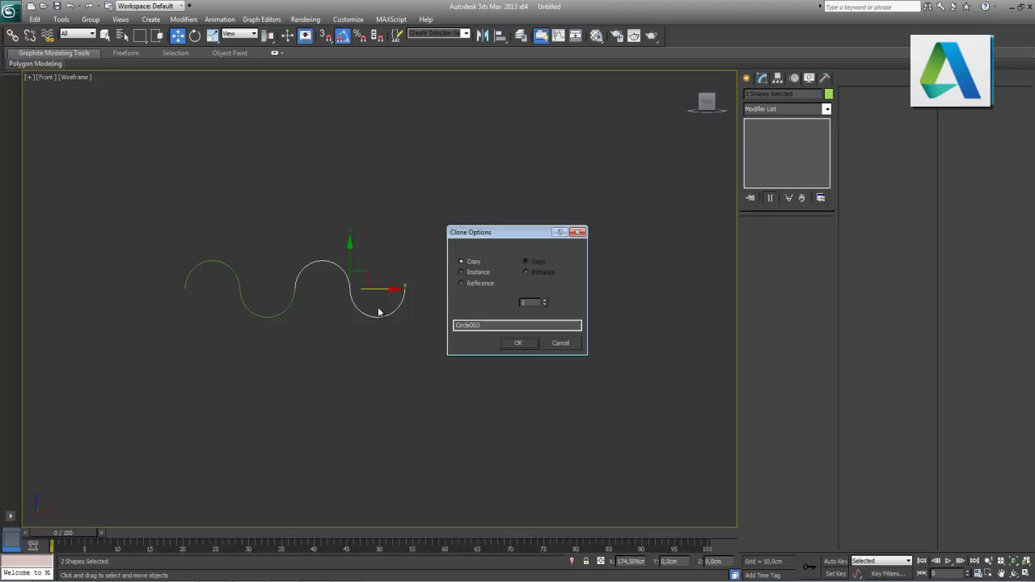
# Make 10 copies of the S-shaped pair and centre the long wave in view.
pyautogui.click(544, 300)
pyautogui.click(517, 344)
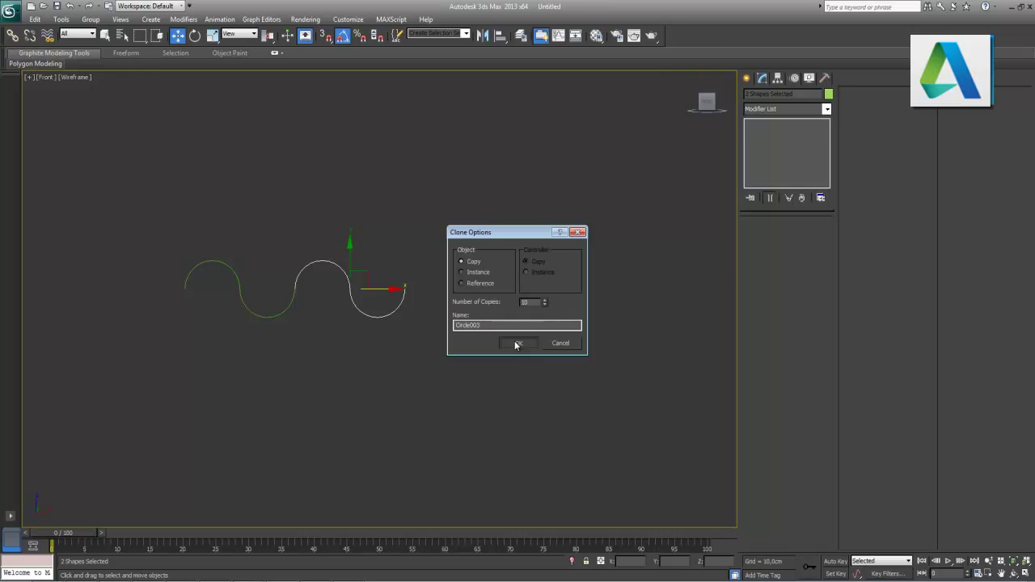
pyautogui.click(547, 372)
pyautogui.scroll(-3, 548, 372)
pyautogui.scroll(-2, 550, 372)
pyautogui.moveTo(565, 375); pyautogui.dragTo(513, 377, button='middle')
pyautogui.scroll(1, 488, 381)
pyautogui.scroll(3, 488, 382)
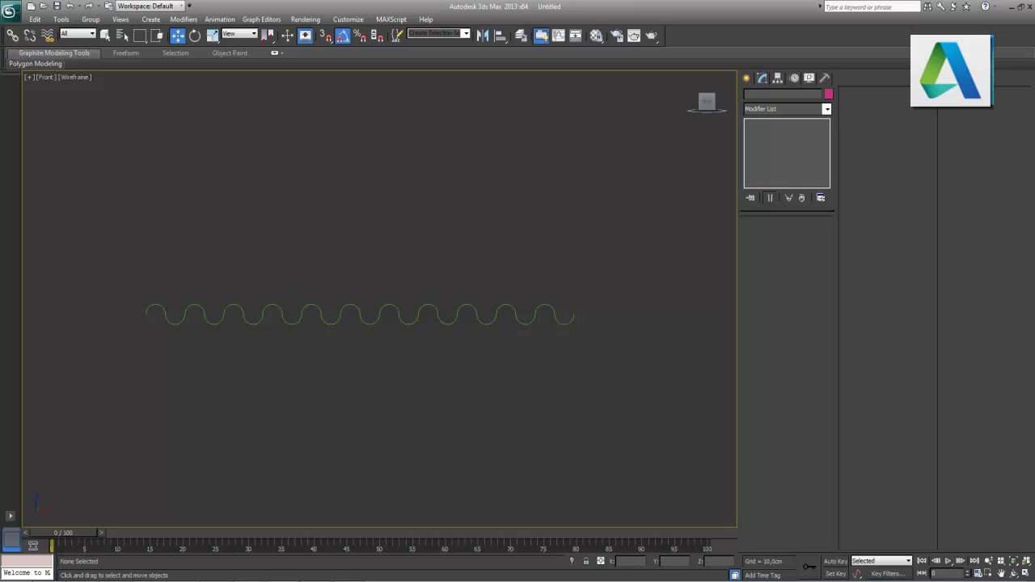
# Restore the four-view layout and hide the grids in the Top and Left views.
pyautogui.click(1027, 573)
pyautogui.click(192, 229)
pyautogui.press('g')
pyautogui.click(215, 377)
pyautogui.press('g')
pyautogui.click(252, 227)
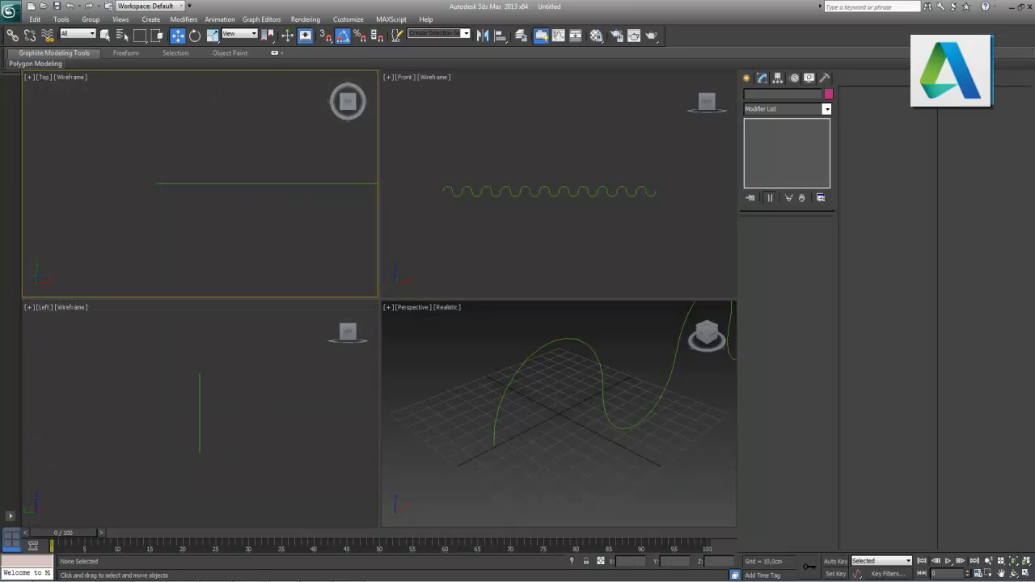
# Maximize the Top view, group the wave into Group001, and stack nine instances below it.
pyautogui.hotkey('alt', 'w')
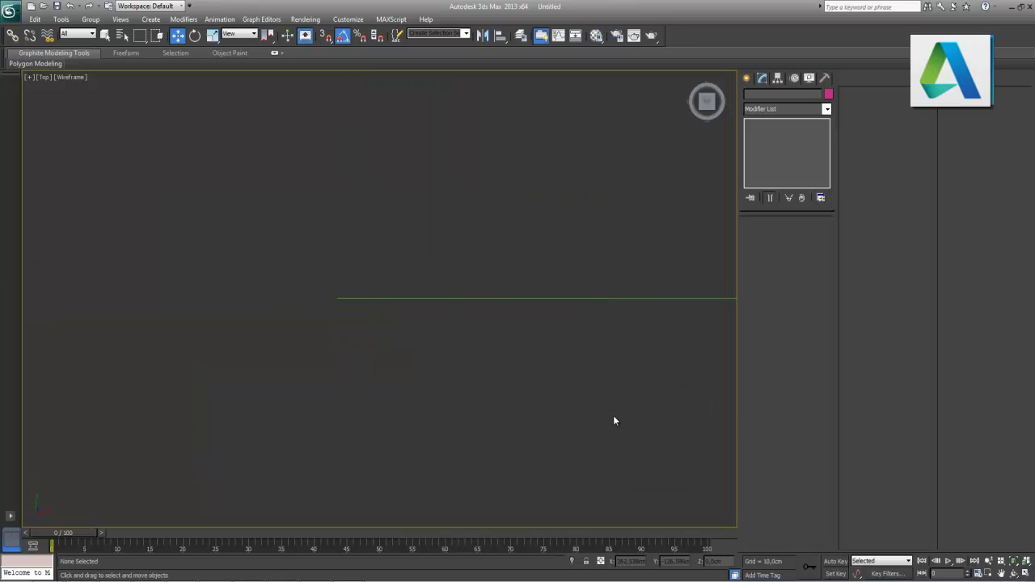
pyautogui.moveTo(613, 409); pyautogui.dragTo(530, 398, button='middle')
pyautogui.moveTo(542, 368); pyautogui.dragTo(153, 235)
pyautogui.click(91, 19)
pyautogui.click(93, 32)
pyautogui.press('Return')
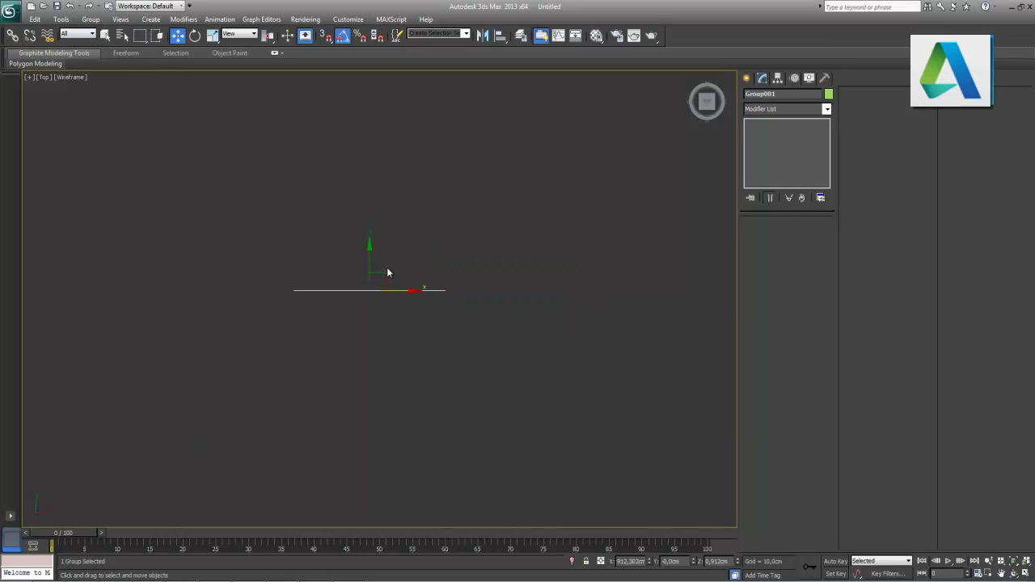
pyautogui.moveTo(369, 260)
pyautogui.mouseDown()
pyautogui.moveTo(369, 462)
pyautogui.moveTo(369, 448)
pyautogui.mouseUp()
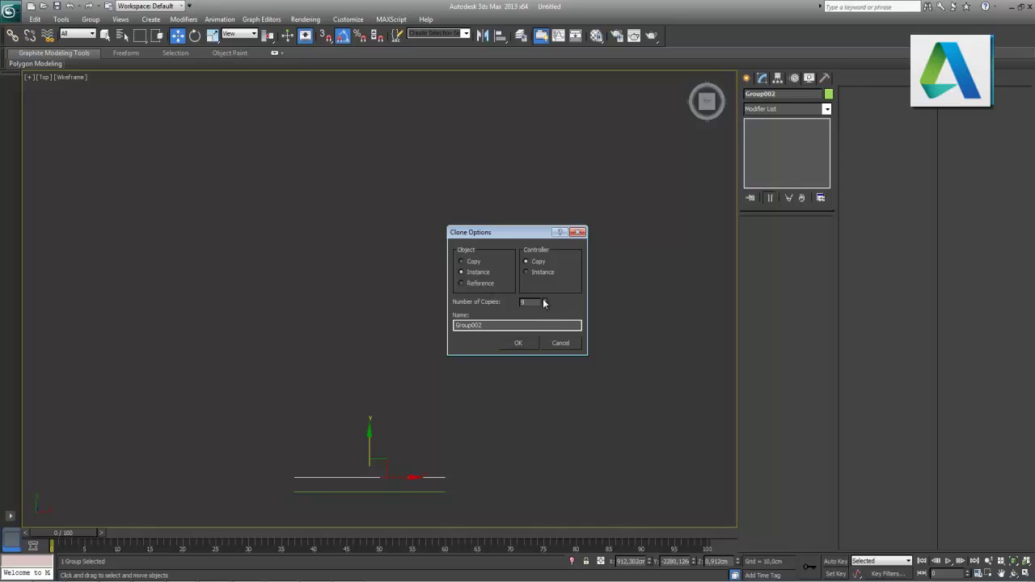
pyautogui.click(522, 343)
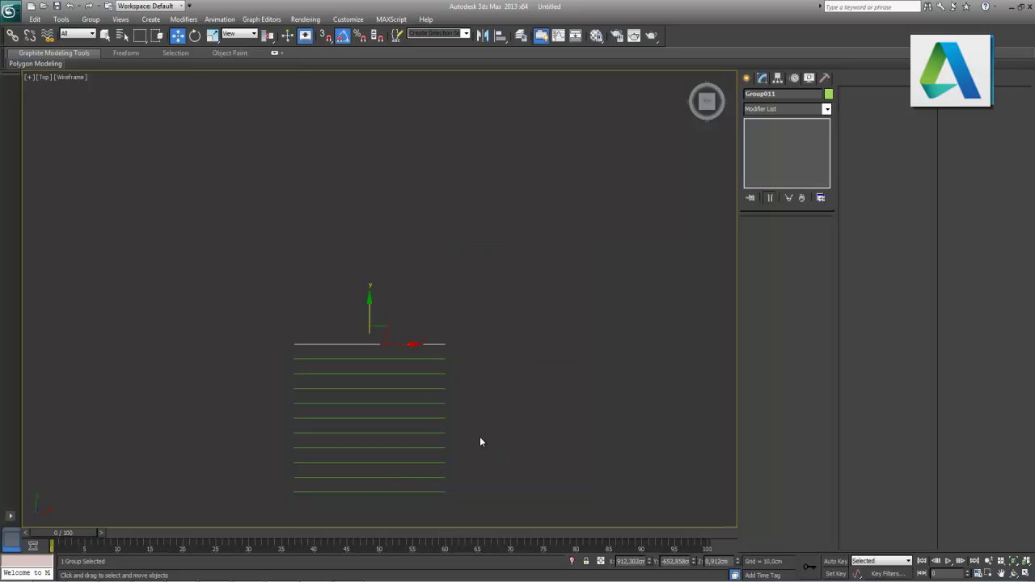
# Make a copy of the wave line rotated by -90 degrees.
pyautogui.click(194, 36)
pyautogui.keyDown('shift'); pyautogui.moveTo(415, 314); pyautogui.dragTo(420, 321); pyautogui.keyUp('shift')
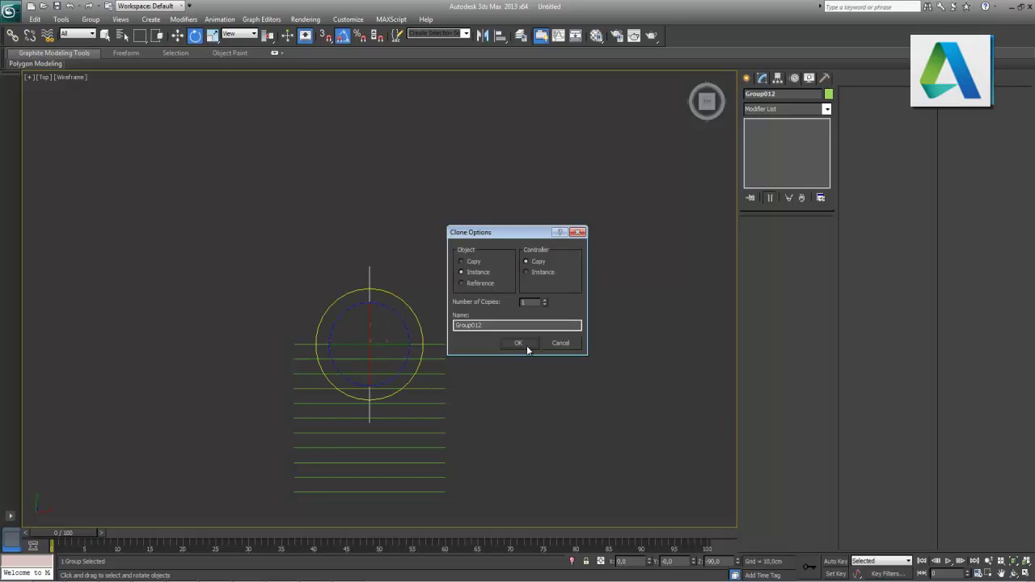
pyautogui.click(518, 343)
pyautogui.press('w')
# Place the vertical line at the grid edge and instance copies across the horizontal rows.
pyautogui.moveTo(366, 307); pyautogui.dragTo(365, 381)
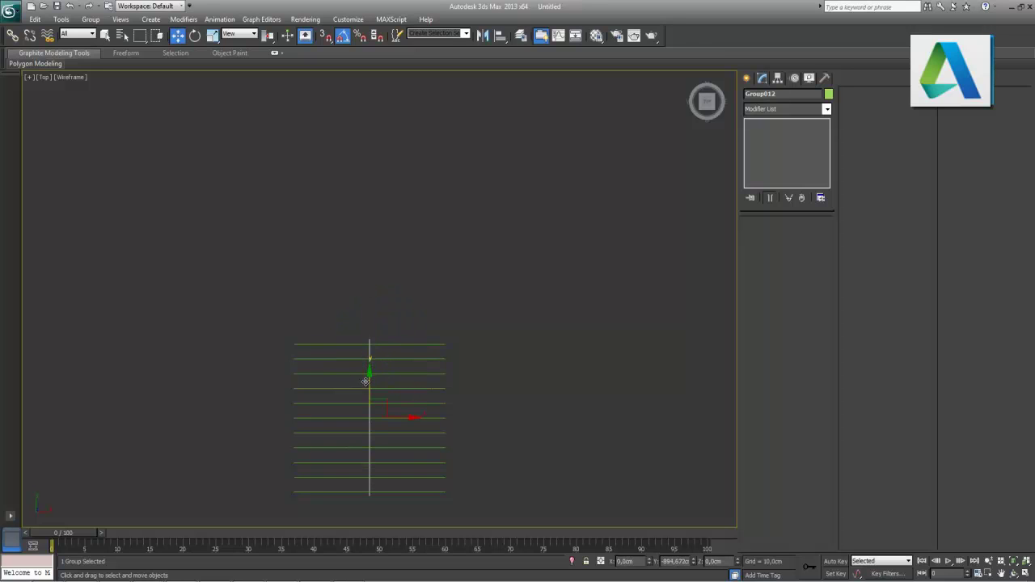
pyautogui.moveTo(397, 417)
pyautogui.mouseDown()
pyautogui.moveTo(336, 427)
pyautogui.moveTo(343, 415)
pyautogui.mouseUp()
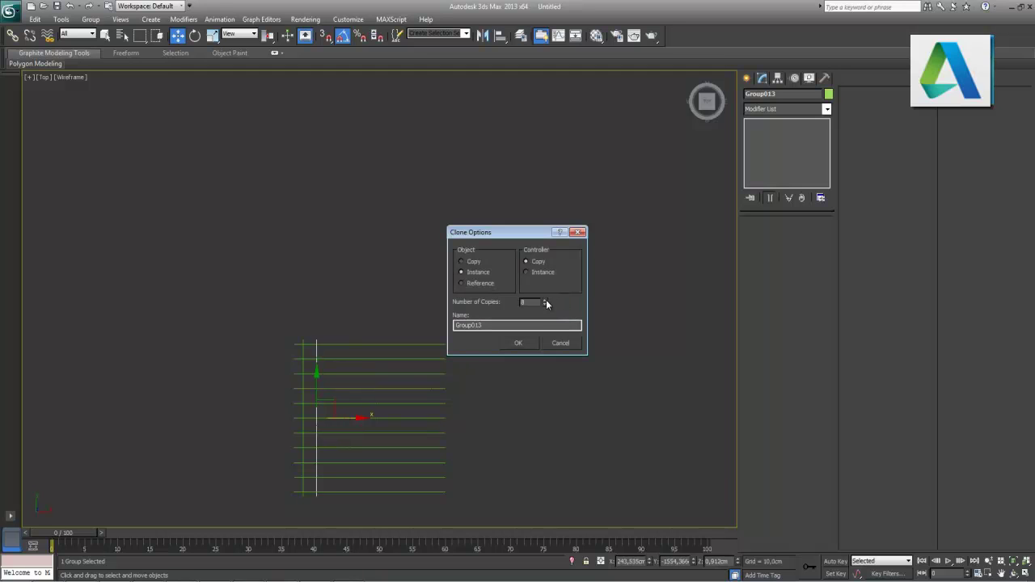
pyautogui.click(518, 343)
pyautogui.click(518, 457)
pyautogui.scroll(2, 530, 405)
pyautogui.moveTo(535, 379)
pyautogui.mouseDown(button='middle')
pyautogui.moveTo(556, 336)
pyautogui.moveTo(550, 156)
pyautogui.mouseUp(button='middle')
pyautogui.scroll(2, 485, 286)
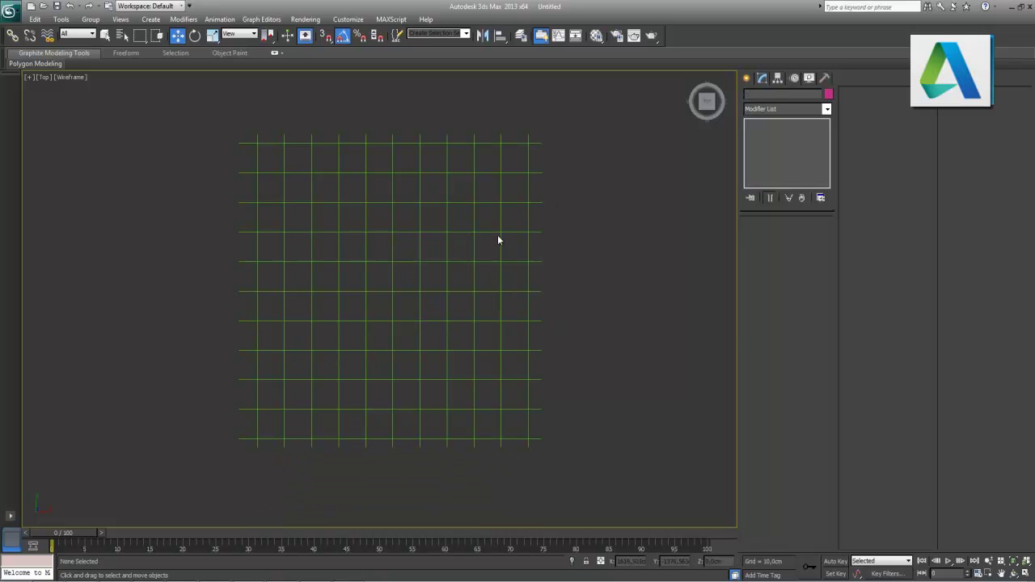
# Open and then close the group of one vertical line.
pyautogui.click(528, 163)
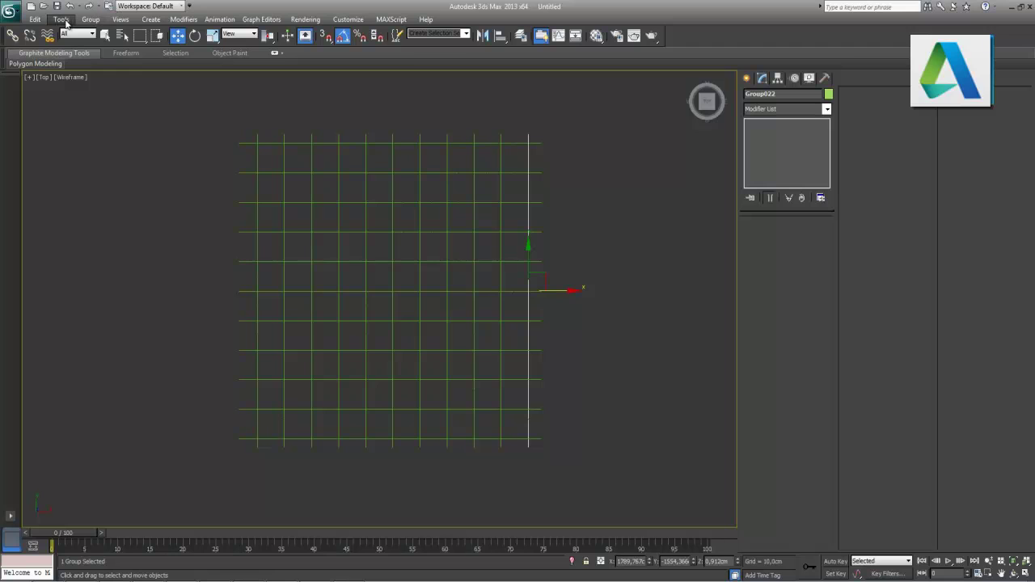
pyautogui.click(91, 19)
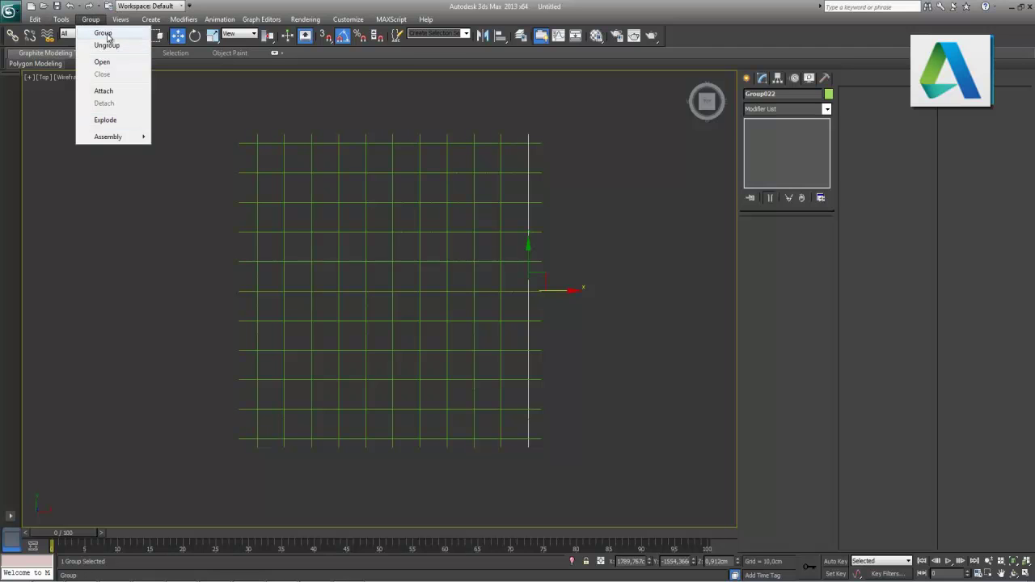
pyautogui.click(103, 63)
pyautogui.click(530, 164)
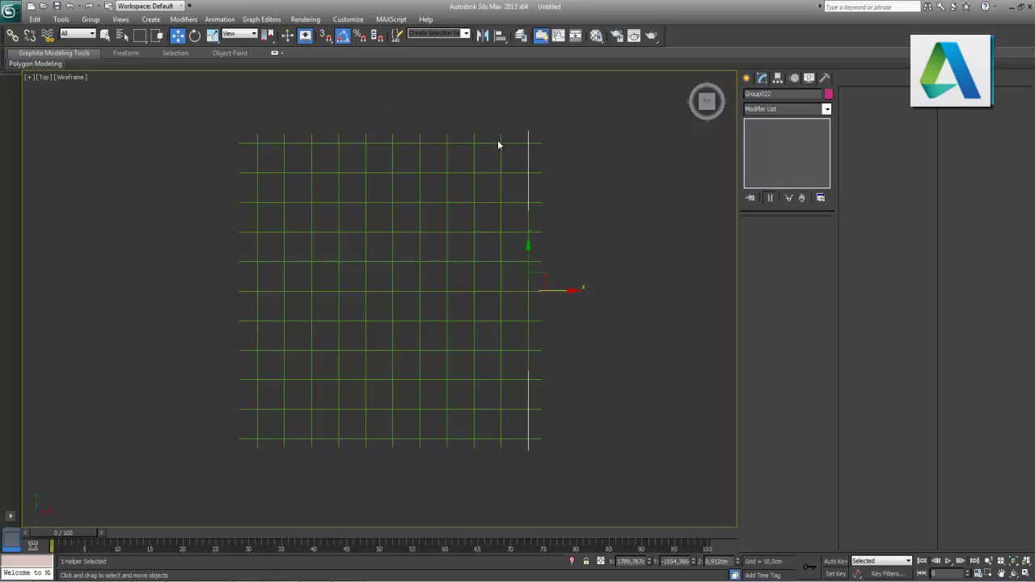
pyautogui.click(90, 19)
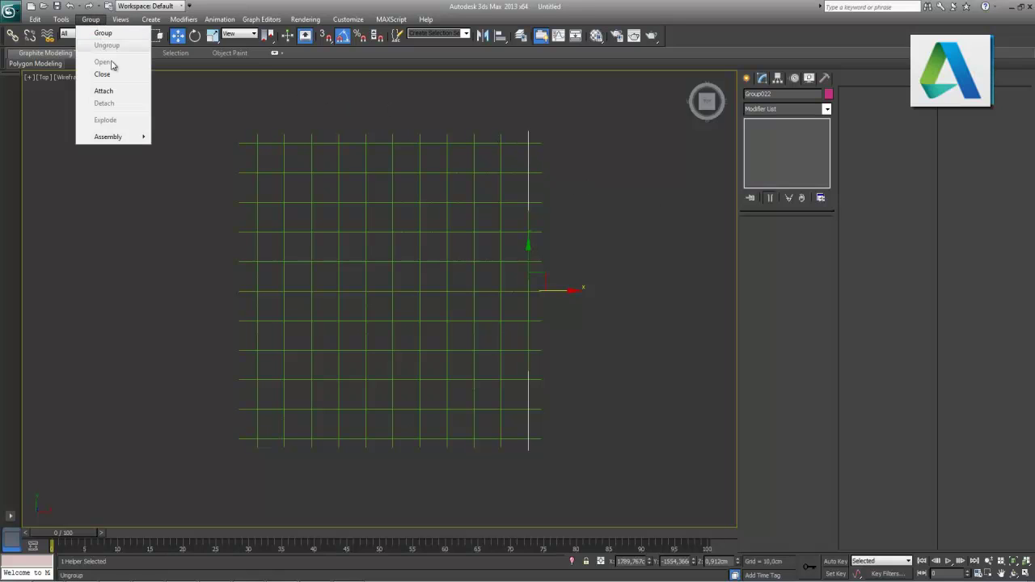
pyautogui.click(636, 231)
# Select the vertical line group, frame the grid, and restore the four-view layout.
pyautogui.click(529, 223)
pyautogui.scroll(3, 591, 241)
pyautogui.moveTo(543, 272); pyautogui.dragTo(383, 376, button='middle')
pyautogui.scroll(3, 383, 377)
pyautogui.click(1027, 574)
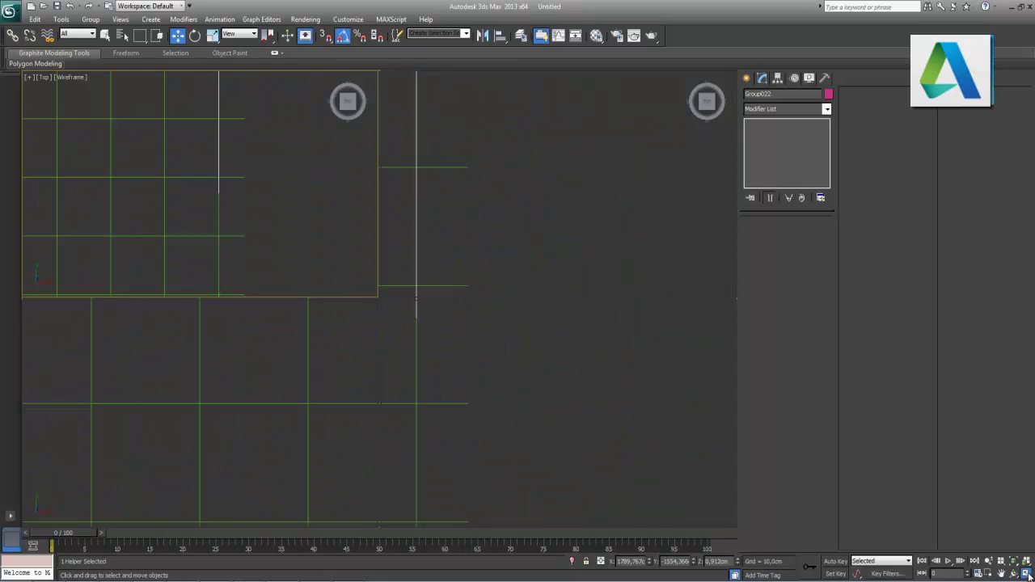
pyautogui.click(636, 235)
# Maximize the Perspective viewport and zoom in on the spring grid.
pyautogui.click(627, 422)
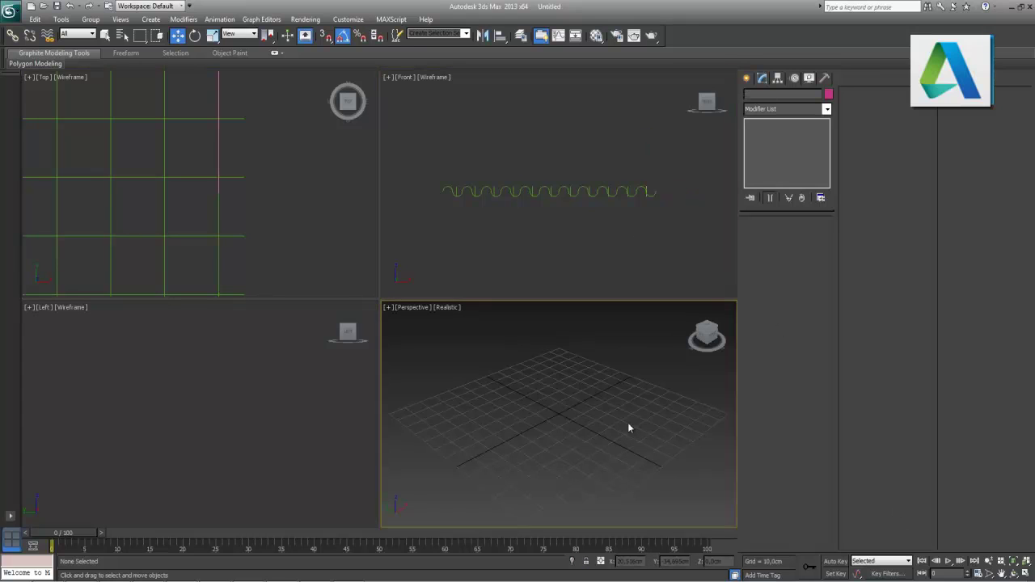
pyautogui.scroll(-5, 628, 422)
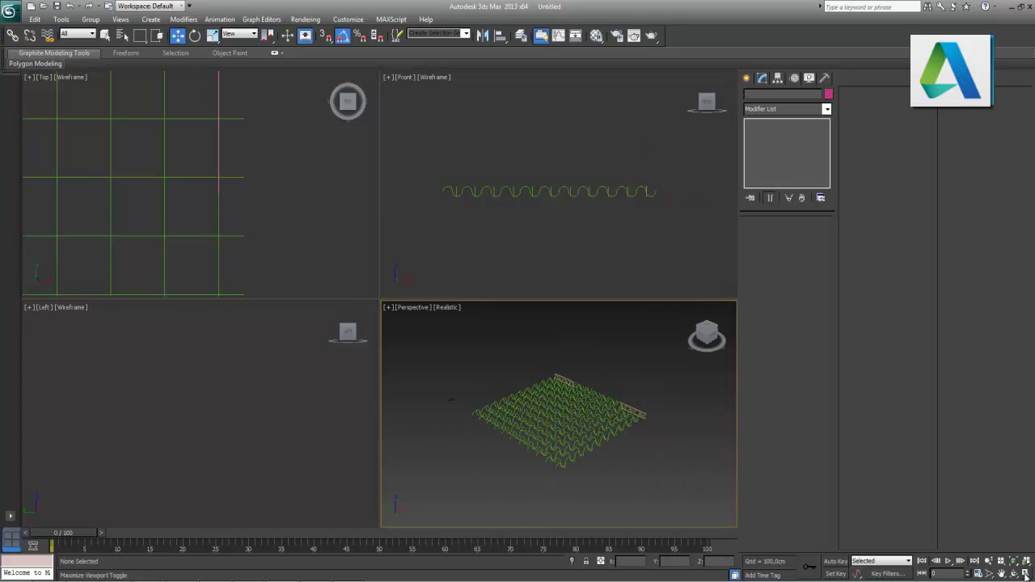
pyautogui.click(1027, 573)
pyautogui.click(988, 561)
pyautogui.moveTo(499, 446); pyautogui.dragTo(498, 431)
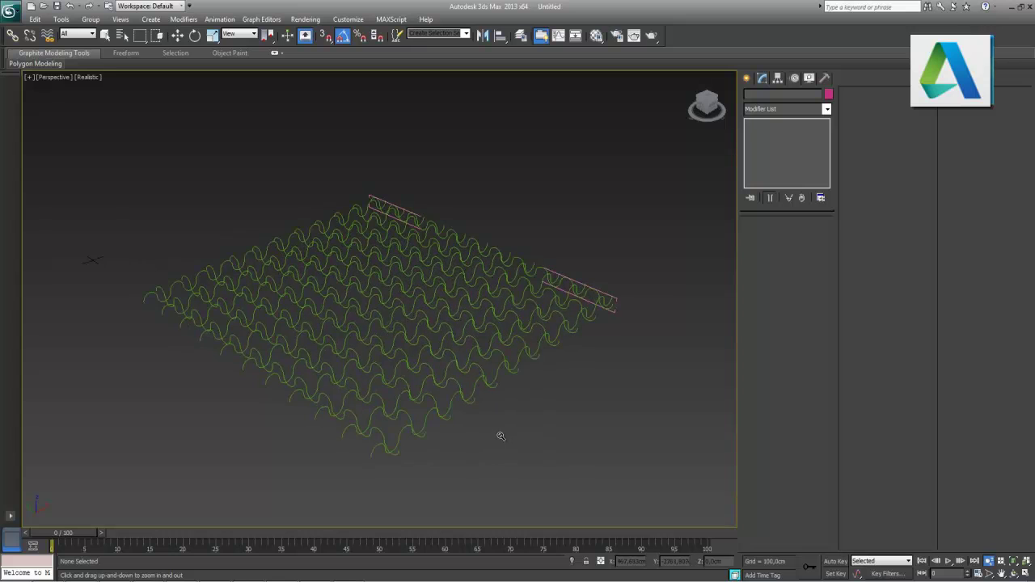
# Select the line groups, then pan toward the grid's near corner.
pyautogui.press('w')
pyautogui.click(428, 419)
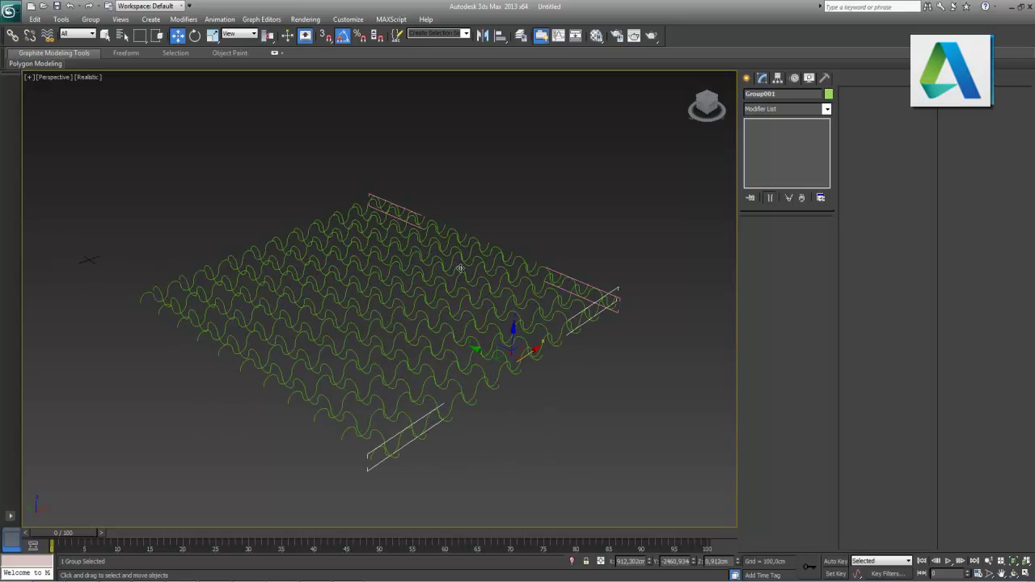
pyautogui.click(449, 230)
pyautogui.scroll(2, 474, 266)
pyautogui.scroll(2, 439, 243)
pyautogui.moveTo(439, 242); pyautogui.dragTo(278, 462, button='middle')
pyautogui.click(384, 314)
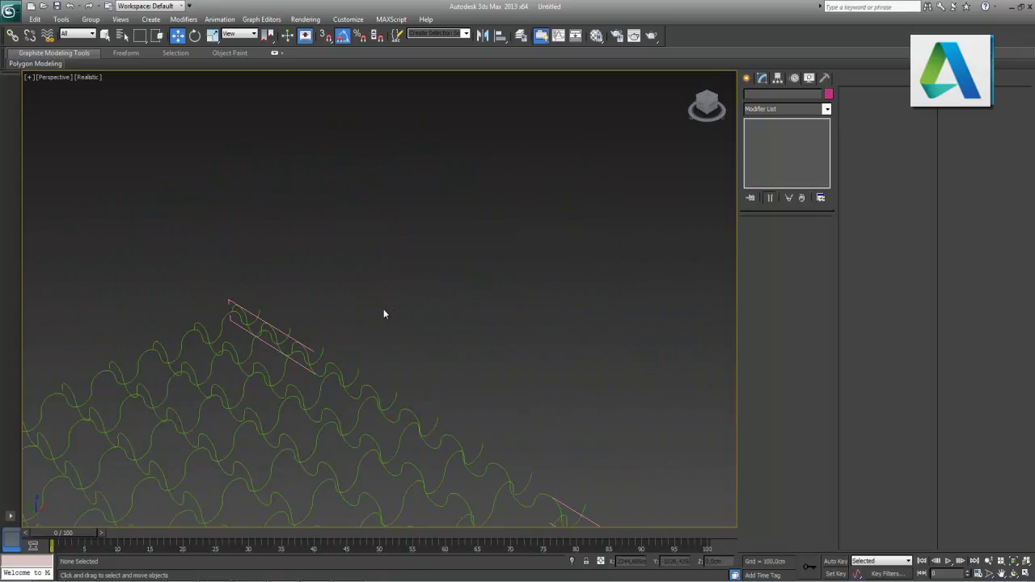
# Give Circle463 a 24,38cm rendering thickness, shown in viewport and renderer.
pyautogui.click(240, 308)
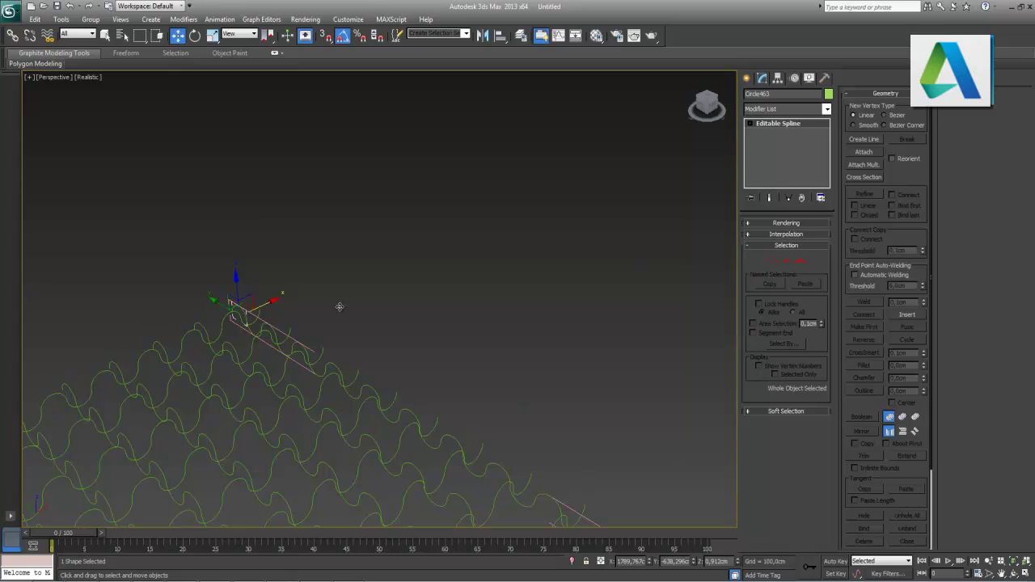
pyautogui.click(790, 224)
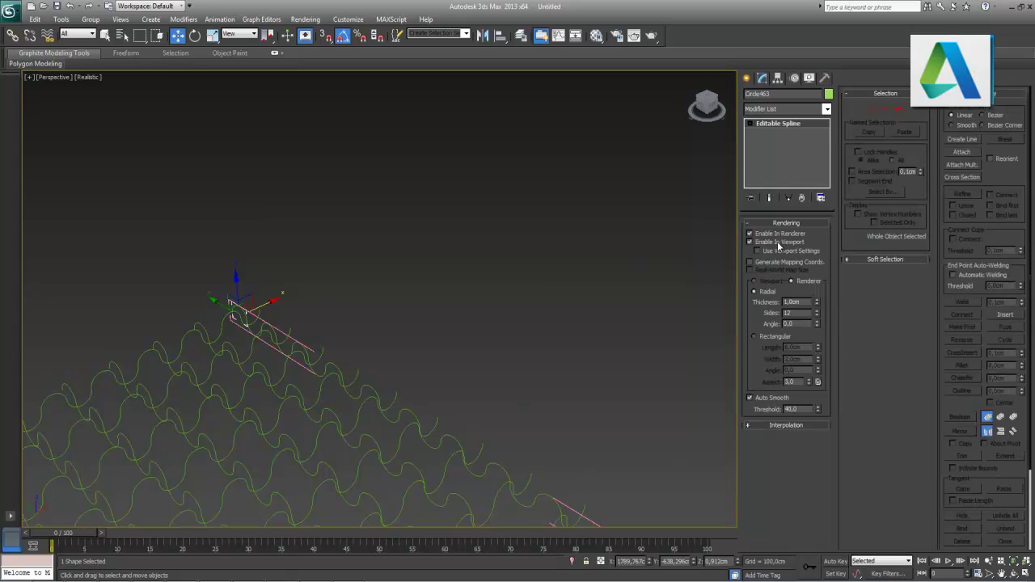
pyautogui.moveTo(821, 302); pyautogui.dragTo(822, 229)
pyautogui.moveTo(828, 175)
pyautogui.mouseDown()
pyautogui.moveTo(921, 163)
pyautogui.moveTo(992, 184)
pyautogui.mouseUp()
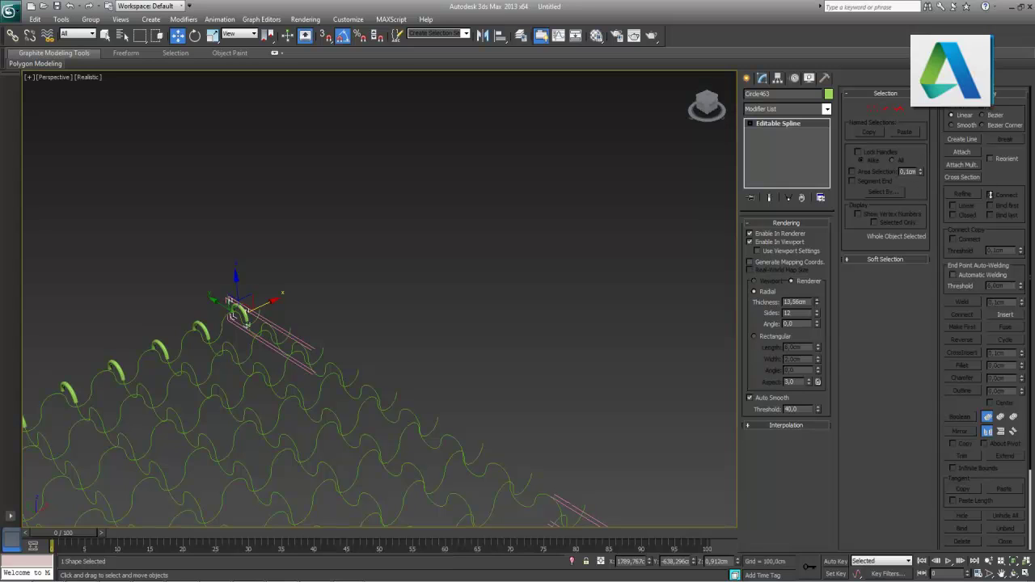
pyautogui.moveTo(990, 194); pyautogui.dragTo(1033, 206)
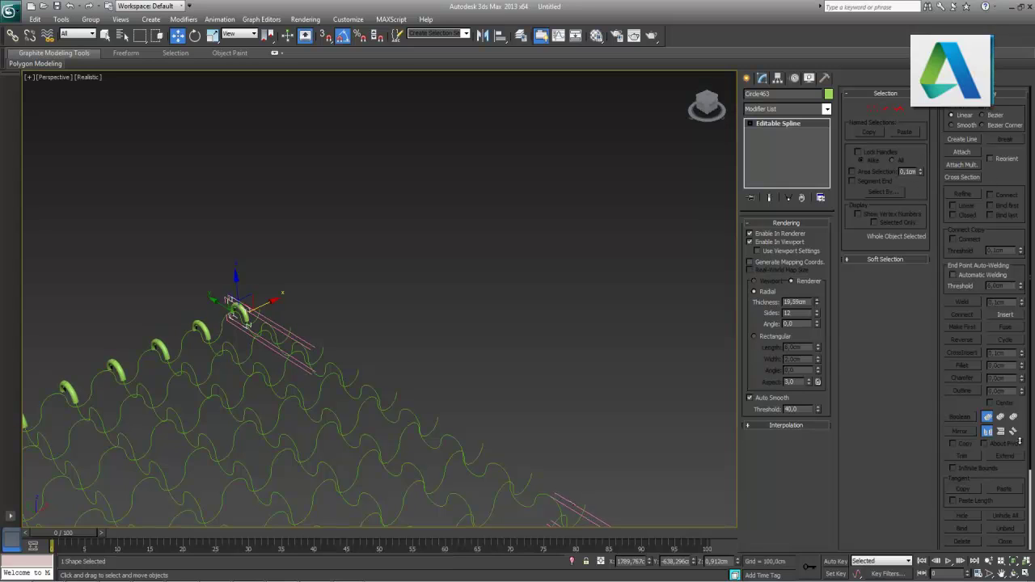
pyautogui.moveTo(1033, 196); pyautogui.dragTo(883, 261)
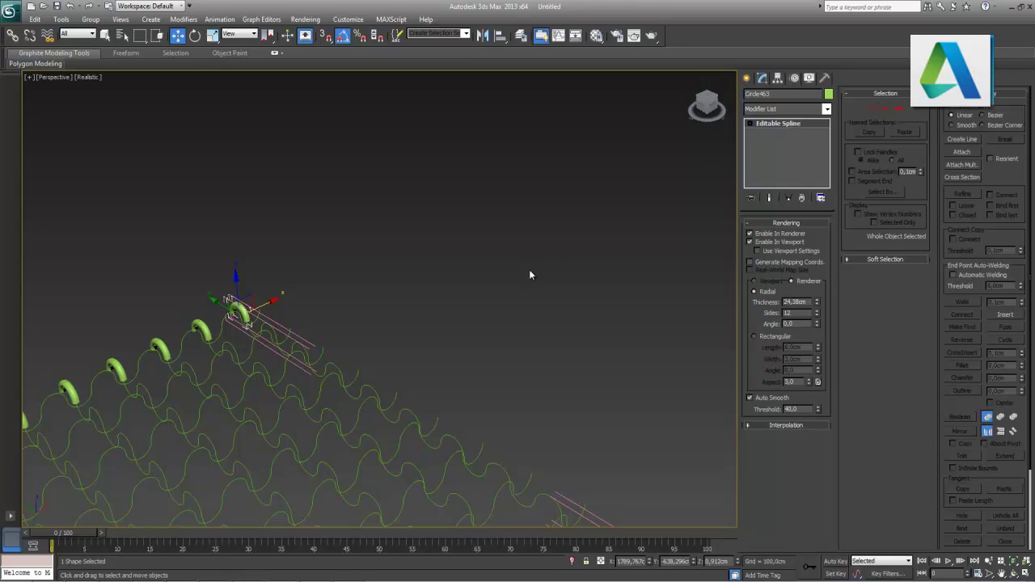
pyautogui.scroll(-3, 575, 286)
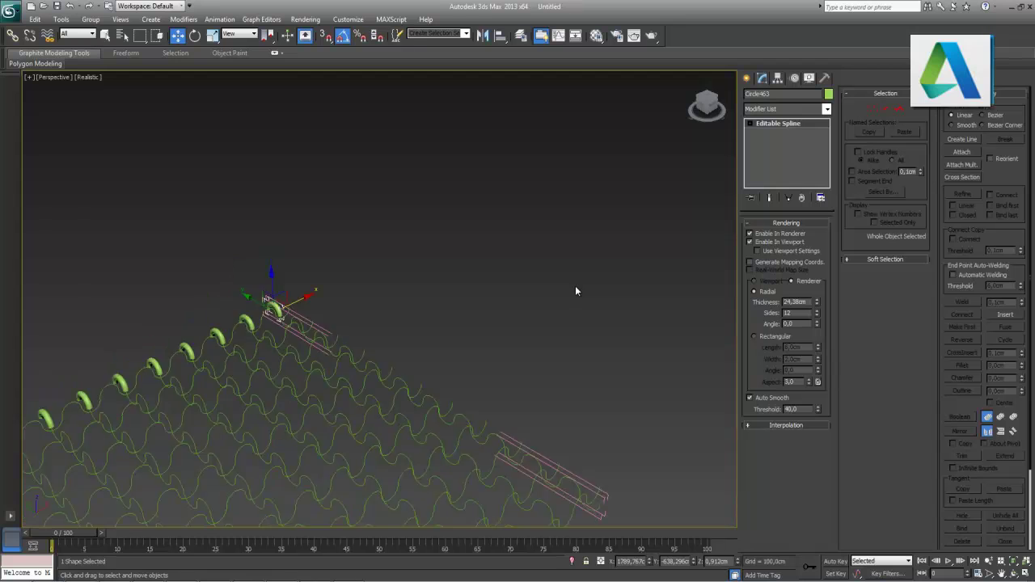
pyautogui.scroll(-3, 575, 286)
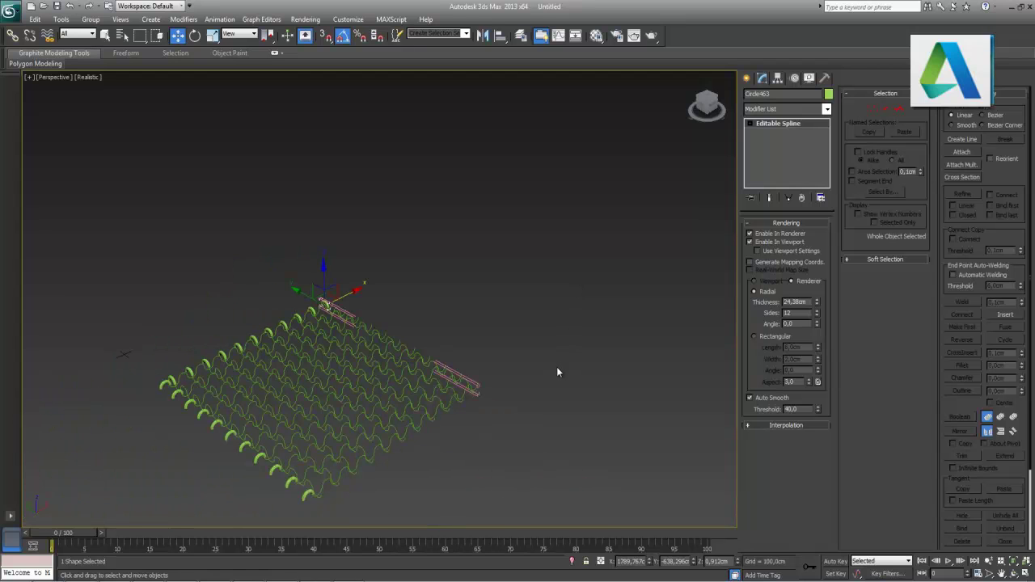
pyautogui.scroll(1, 557, 368)
pyautogui.scroll(1, 562, 323)
pyautogui.scroll(2, 558, 343)
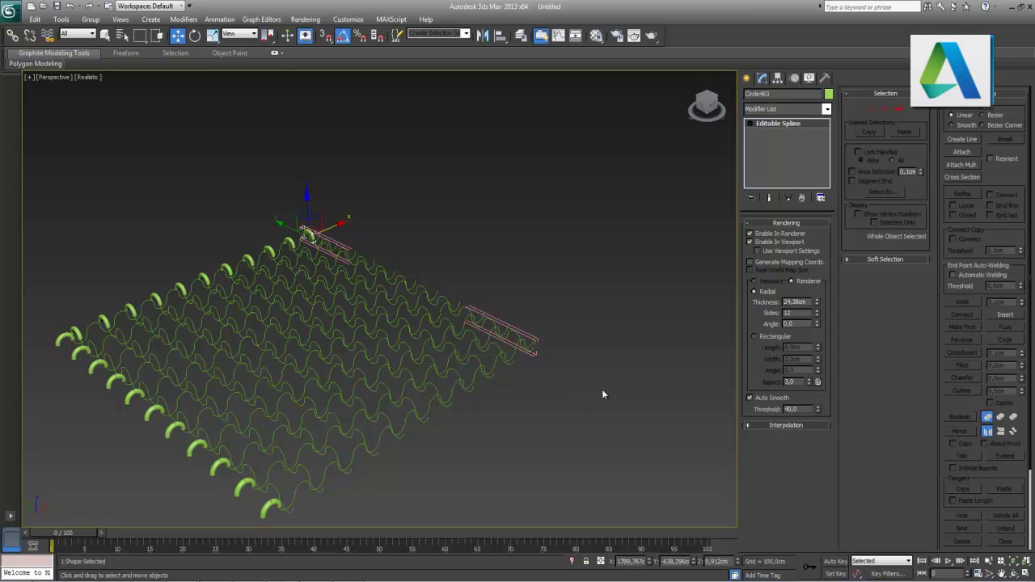
pyautogui.click(618, 256)
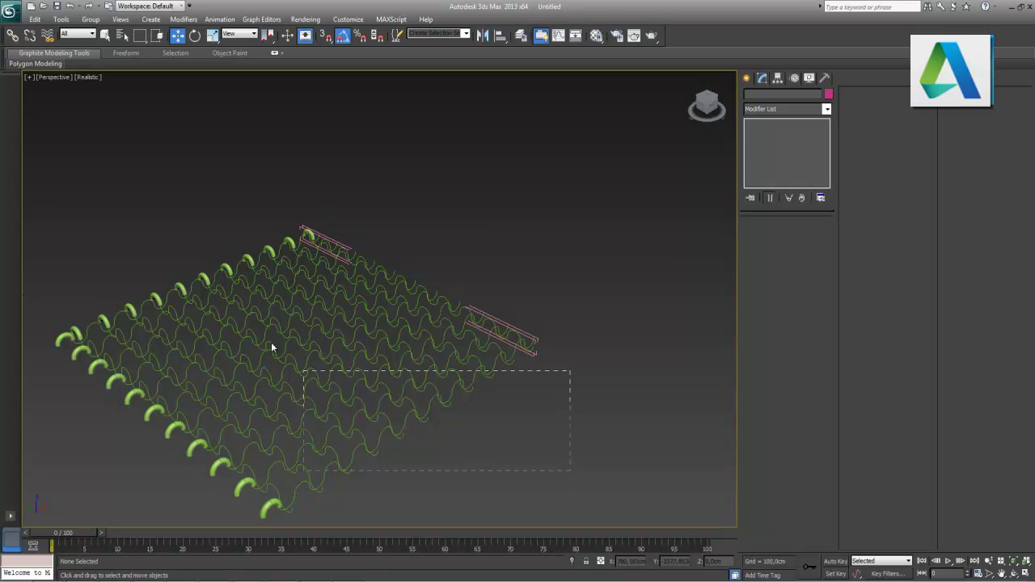
# Make a circle spline in the middle of the grid show in the viewport at 24 cm thickness.
pyautogui.moveTo(272, 346); pyautogui.dragTo(232, 319)
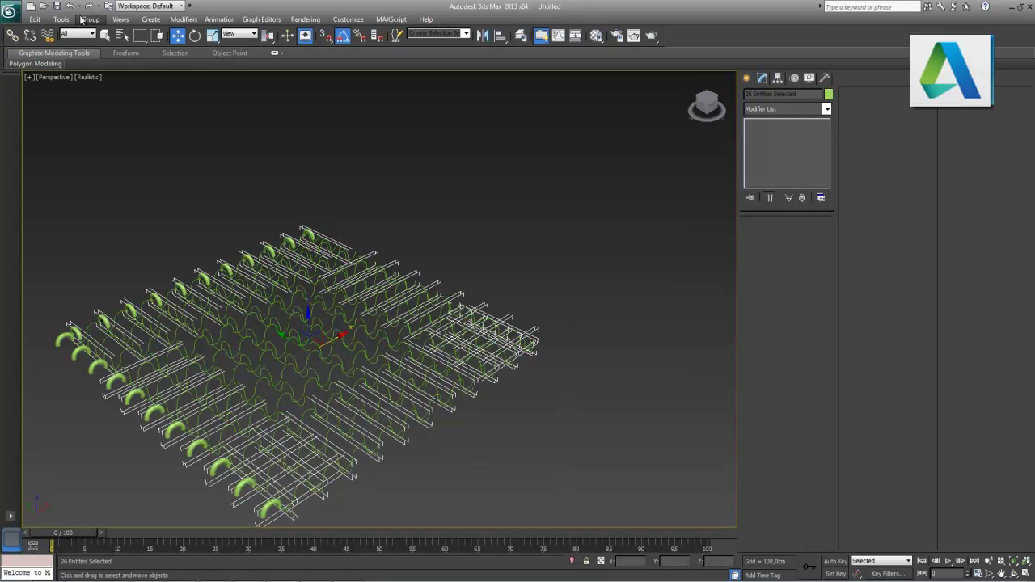
pyautogui.click(509, 325)
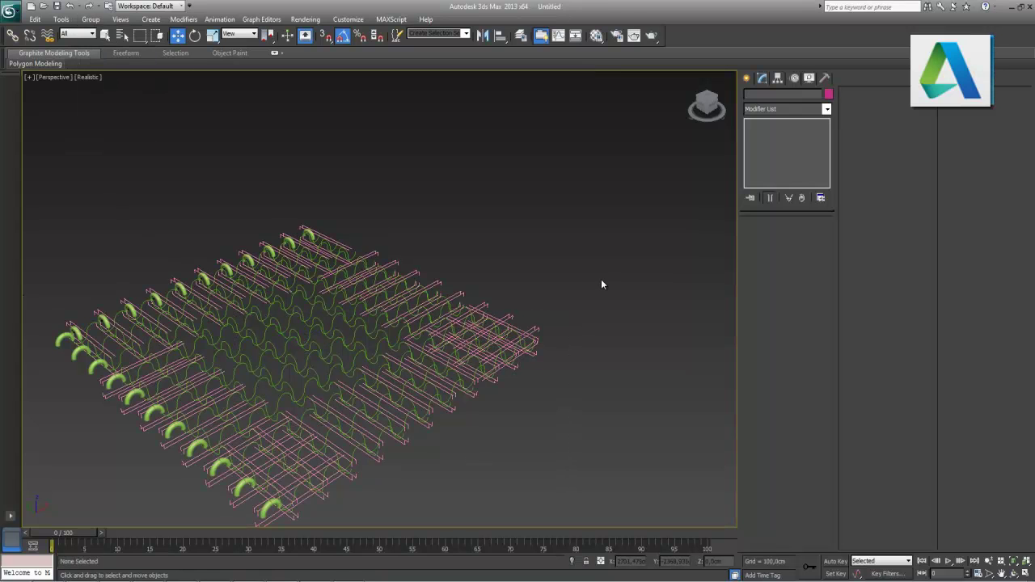
pyautogui.click(314, 345)
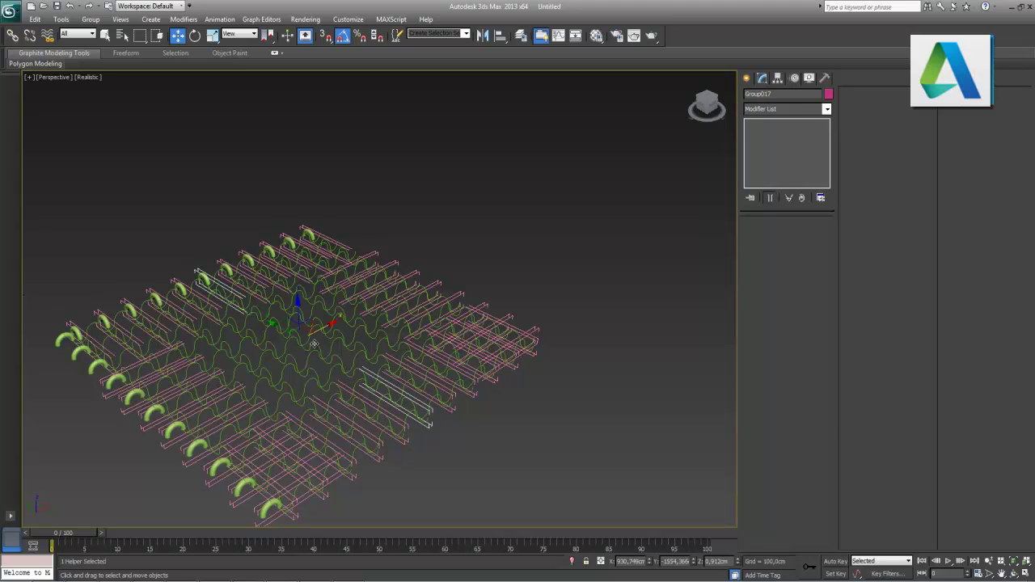
pyautogui.click(313, 345)
pyautogui.click(761, 242)
pyautogui.doubleClick(805, 302)
pyautogui.write('24')
pyautogui.press('Return')
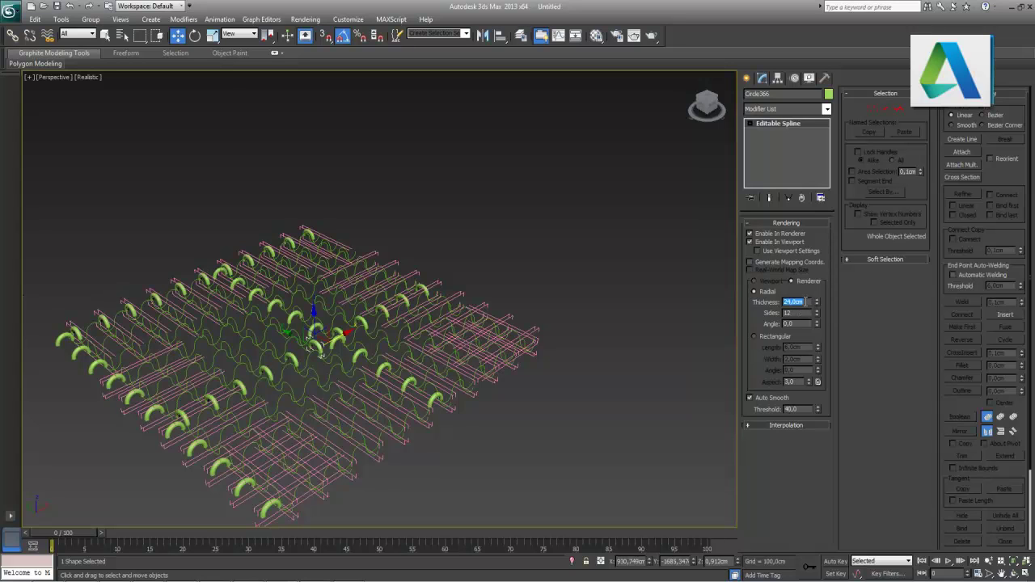
# Render a wave spline from the next group as a 24 cm tube in viewport and renders.
pyautogui.click(241, 338)
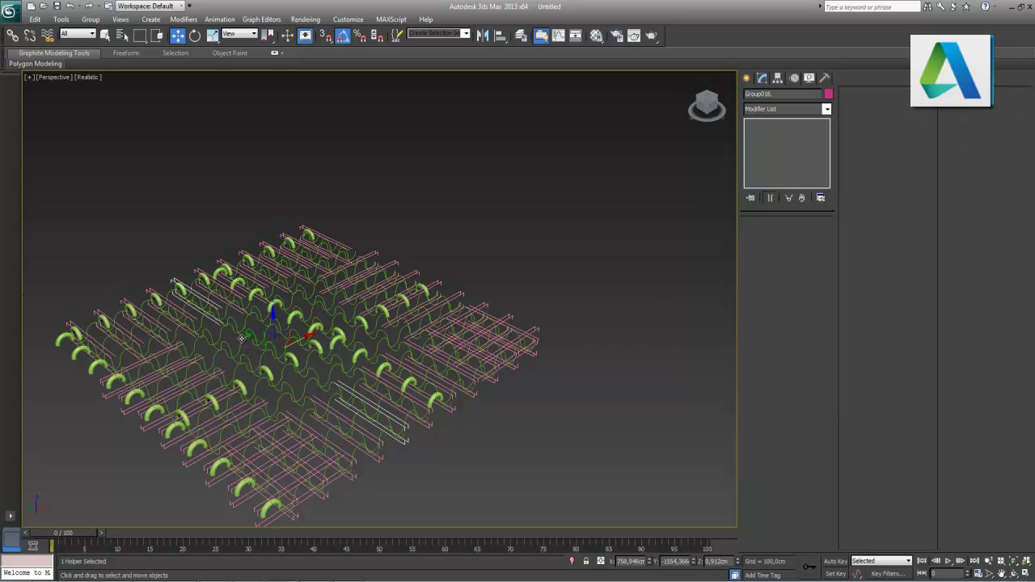
pyautogui.click(241, 338)
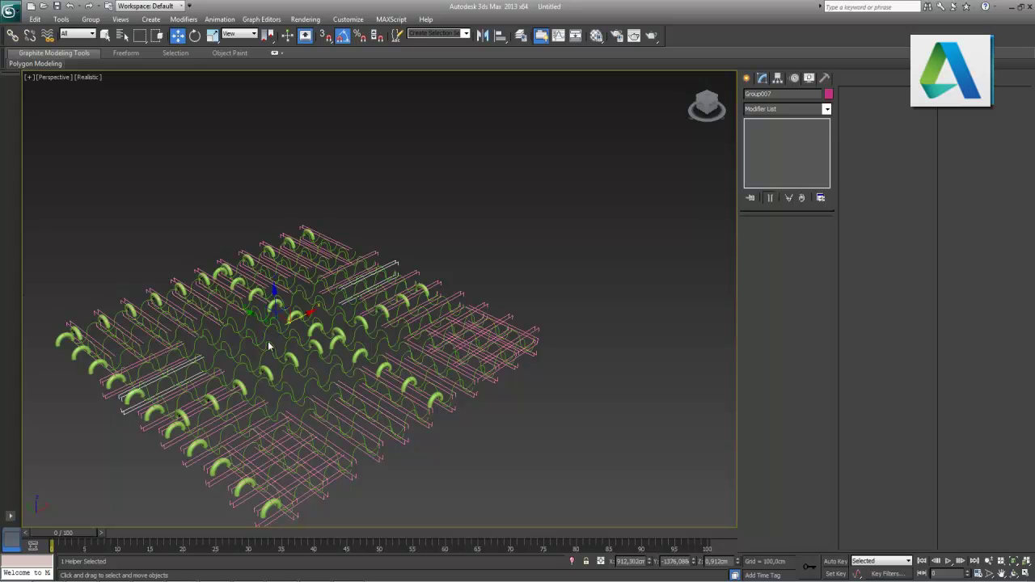
pyautogui.click(240, 346)
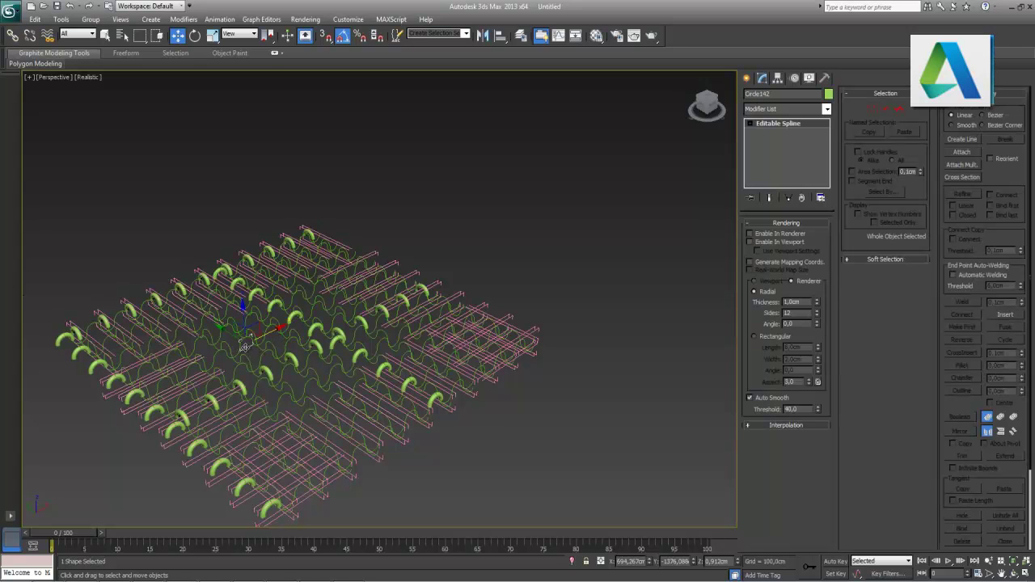
pyautogui.click(776, 234)
pyautogui.click(770, 242)
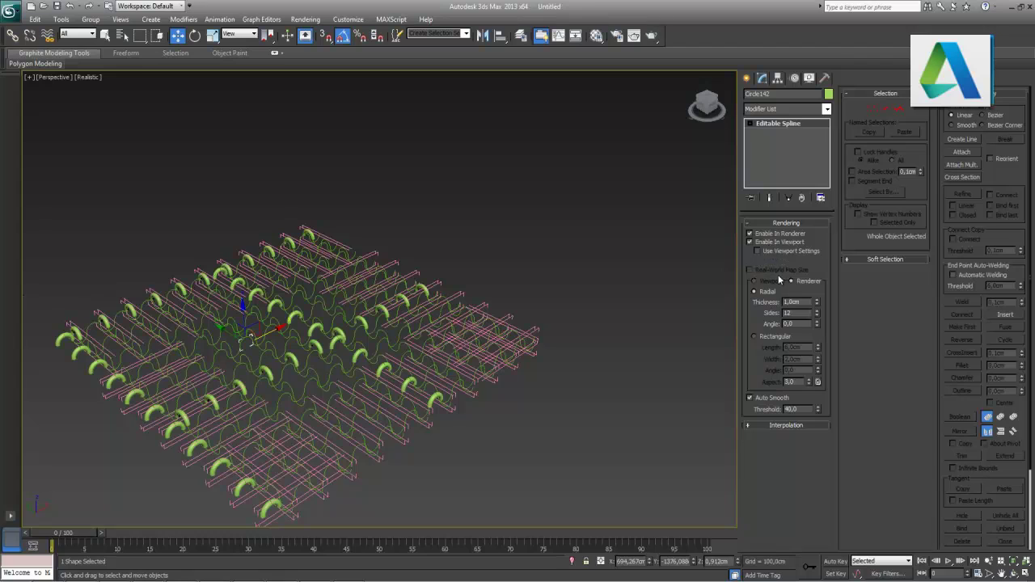
pyautogui.doubleClick(799, 301)
pyautogui.write('24')
pyautogui.press('Return')
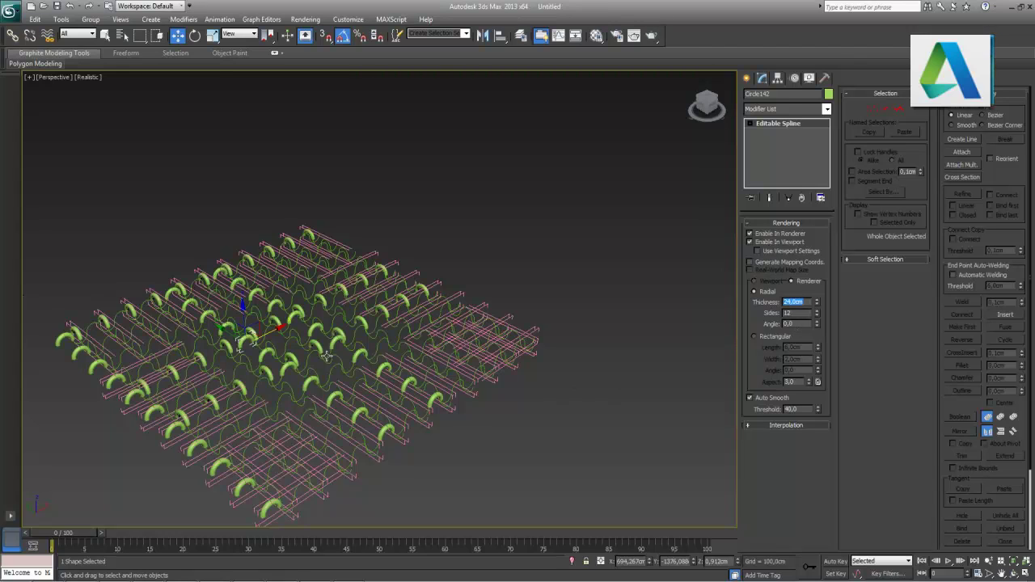
# Enable the next wave spline in renderer and viewport with 24 cm radial thickness.
pyautogui.click(287, 344)
pyautogui.click(765, 234)
pyautogui.click(765, 242)
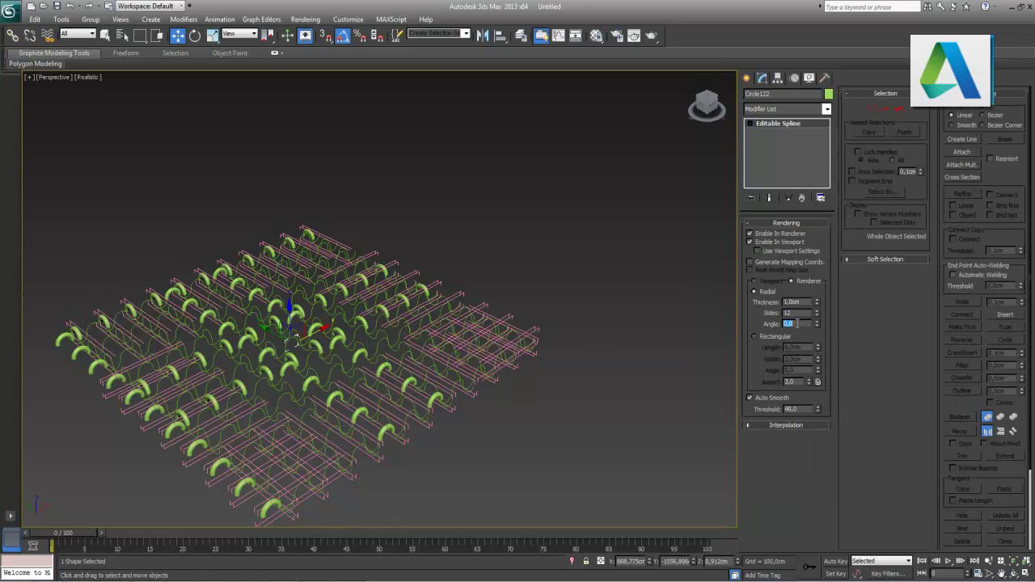
pyautogui.doubleClick(789, 301)
pyautogui.write('24')
pyautogui.press('Return')
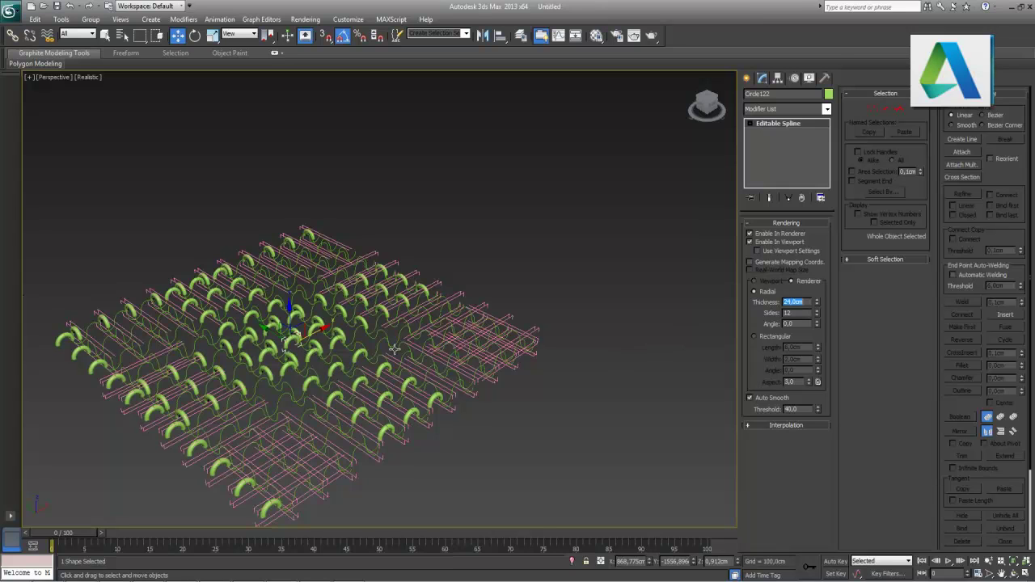
pyautogui.click(377, 345)
pyautogui.click(377, 345)
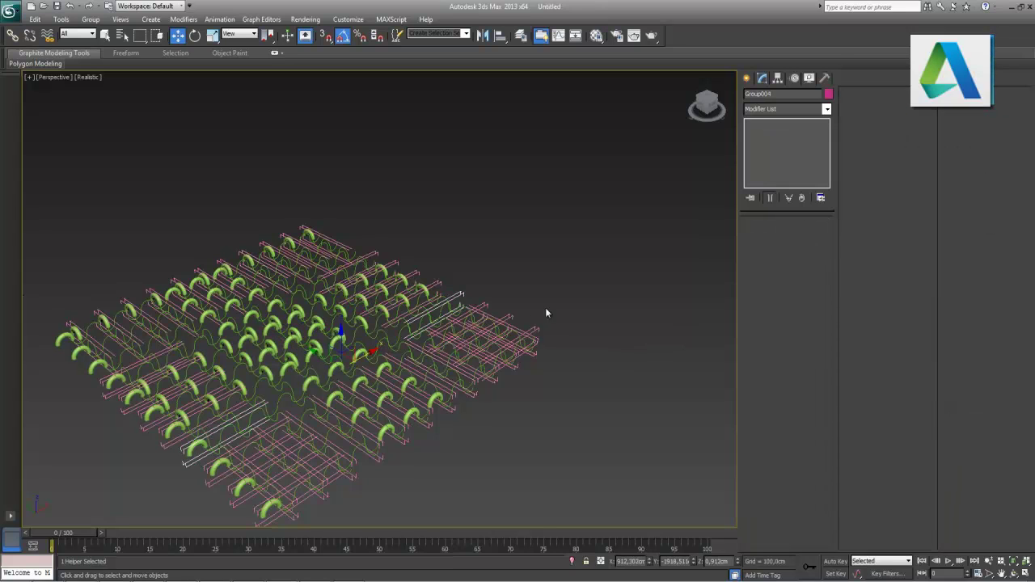
# Enable two more wave splines in renderer and viewport and set their tube thickness.
pyautogui.scroll(5, 588, 346)
pyautogui.click(326, 374)
pyautogui.click(778, 233)
pyautogui.click(778, 241)
pyautogui.doubleClick(792, 303)
pyautogui.write('24')
pyautogui.press('Return')
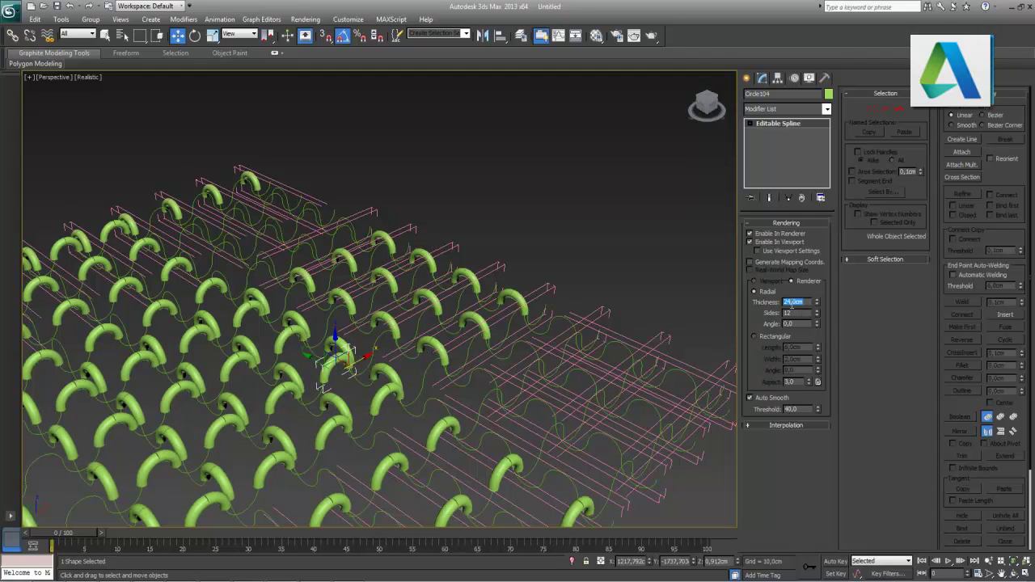
pyautogui.click(262, 369)
pyautogui.click(772, 233)
pyautogui.click(772, 242)
pyautogui.doubleClick(790, 302)
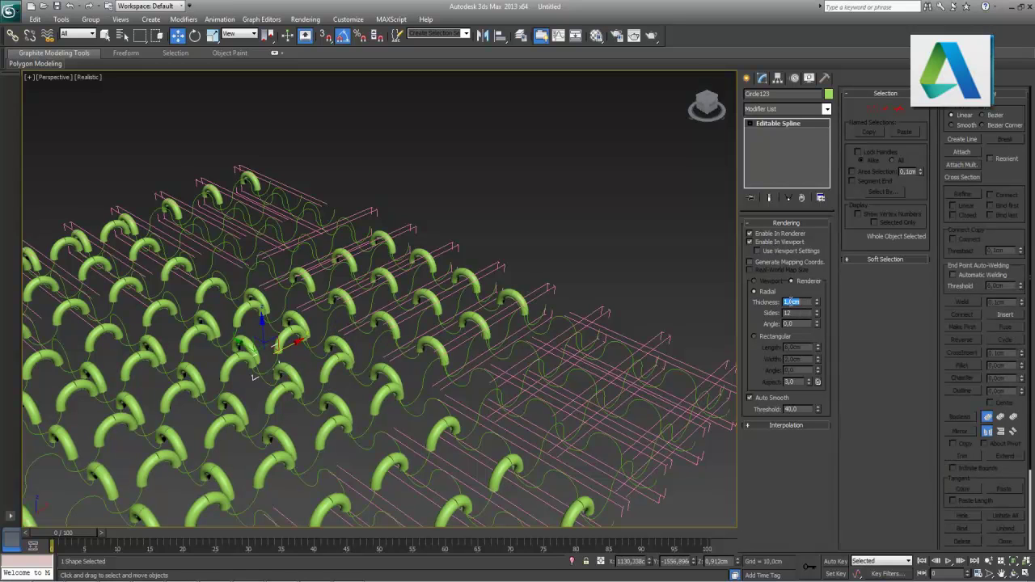
pyautogui.write('2,4')
pyautogui.press('Return')
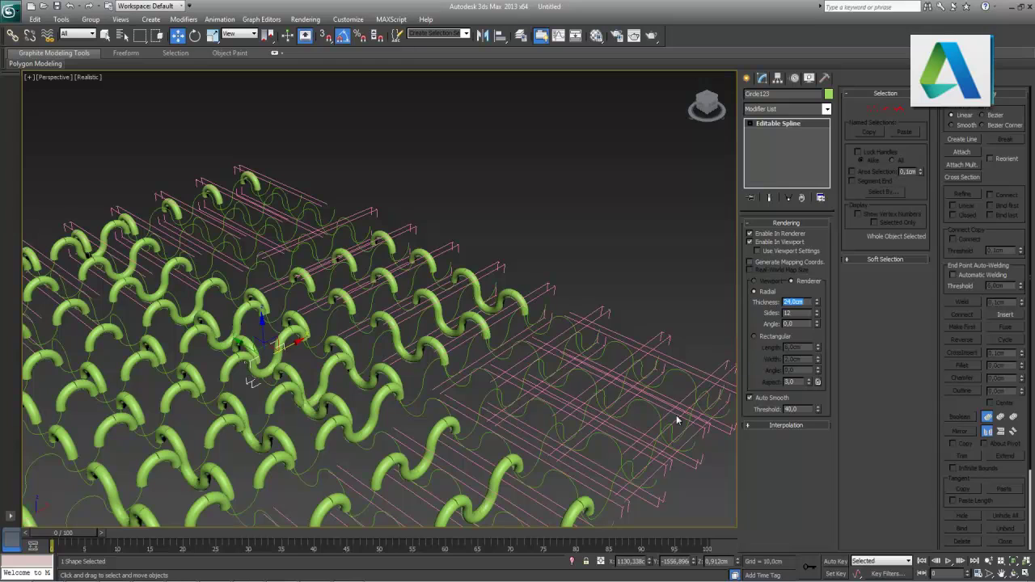
# Show the next two wave splines as viewport tubes with a new thickness.
pyautogui.click(420, 385)
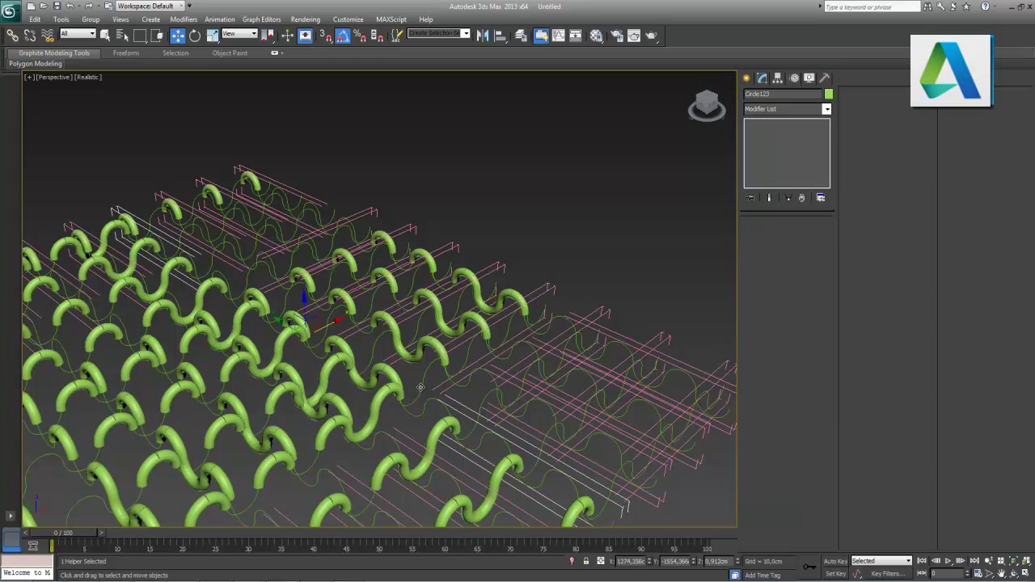
pyautogui.click(775, 241)
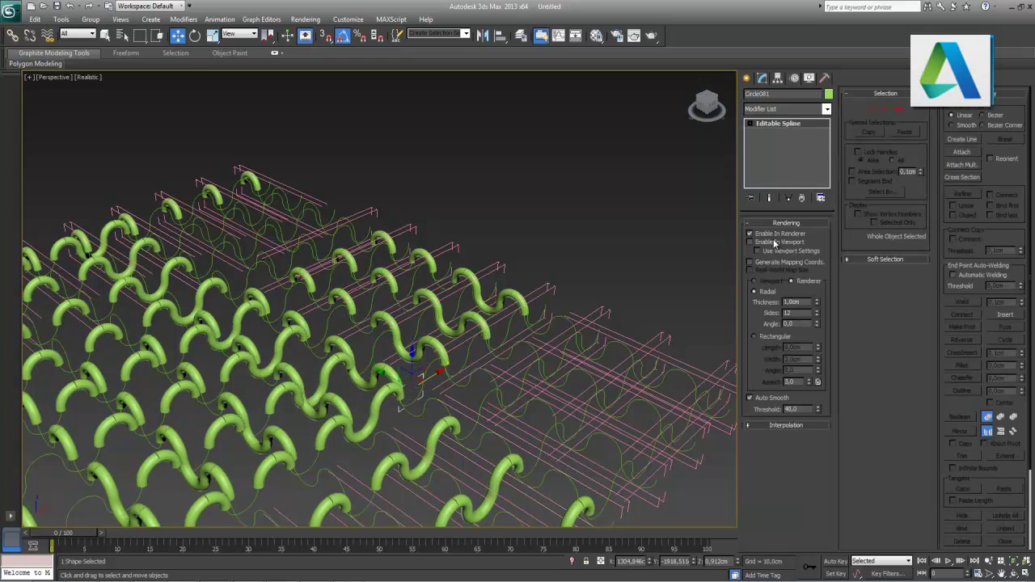
pyautogui.doubleClick(789, 301)
pyautogui.write('2')
pyautogui.press('Return')
pyautogui.click(379, 338)
pyautogui.click(799, 242)
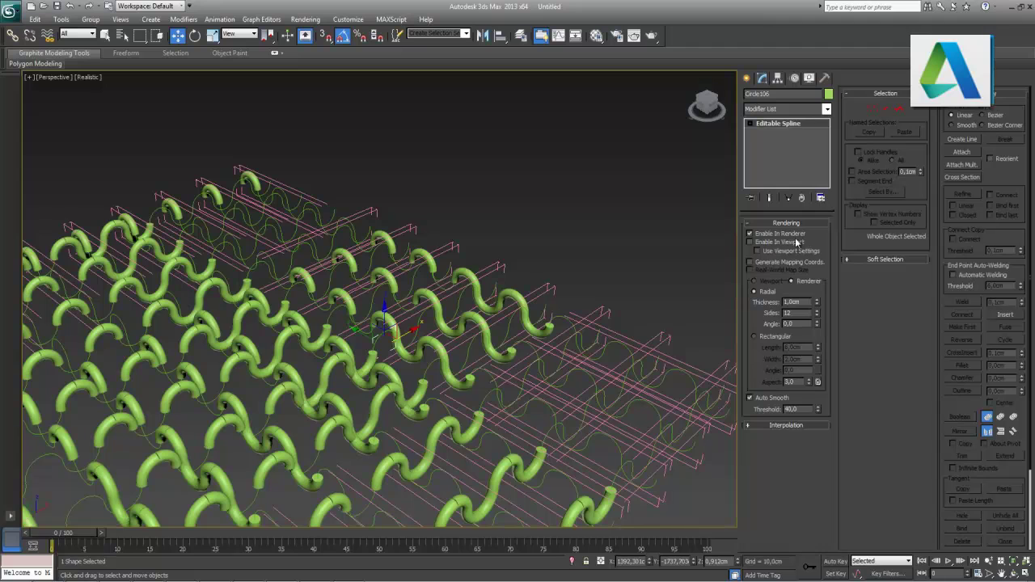
pyautogui.doubleClick(797, 301)
pyautogui.write('2')
pyautogui.press('Return')
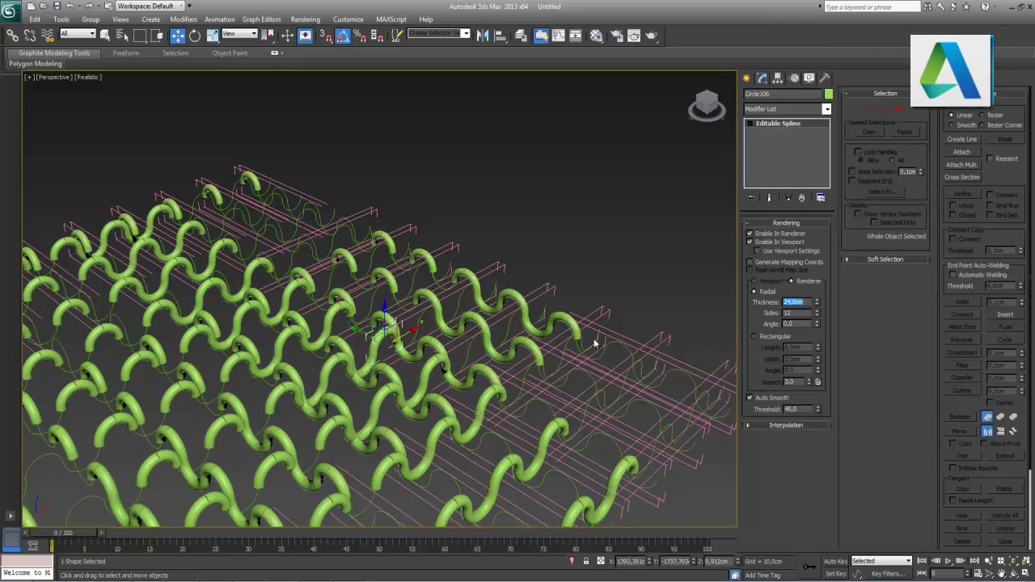
# Thicken a far-edge wave spline and one from the lower-right group to 24 cm tubes.
pyautogui.click(316, 213)
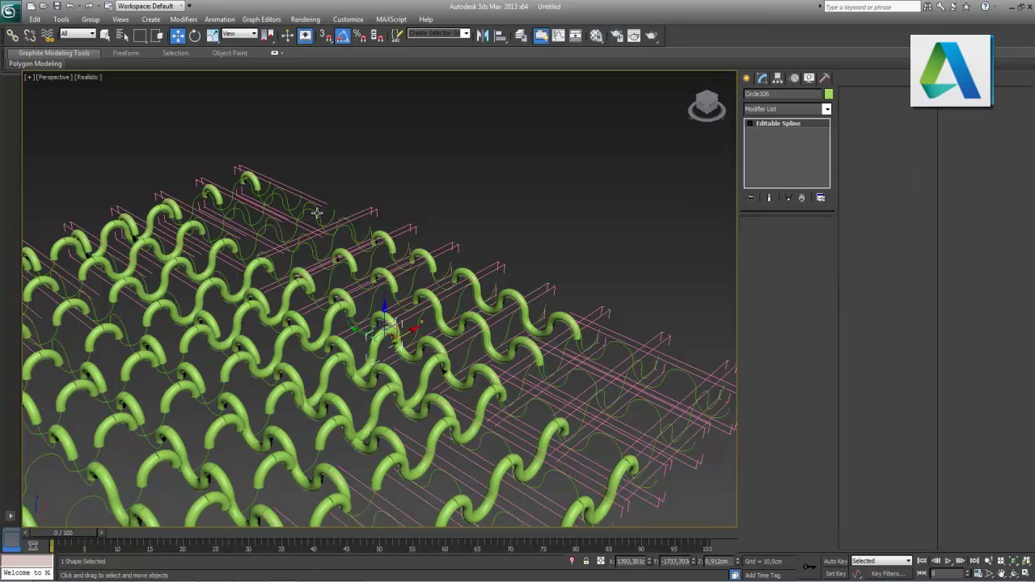
pyautogui.click(773, 242)
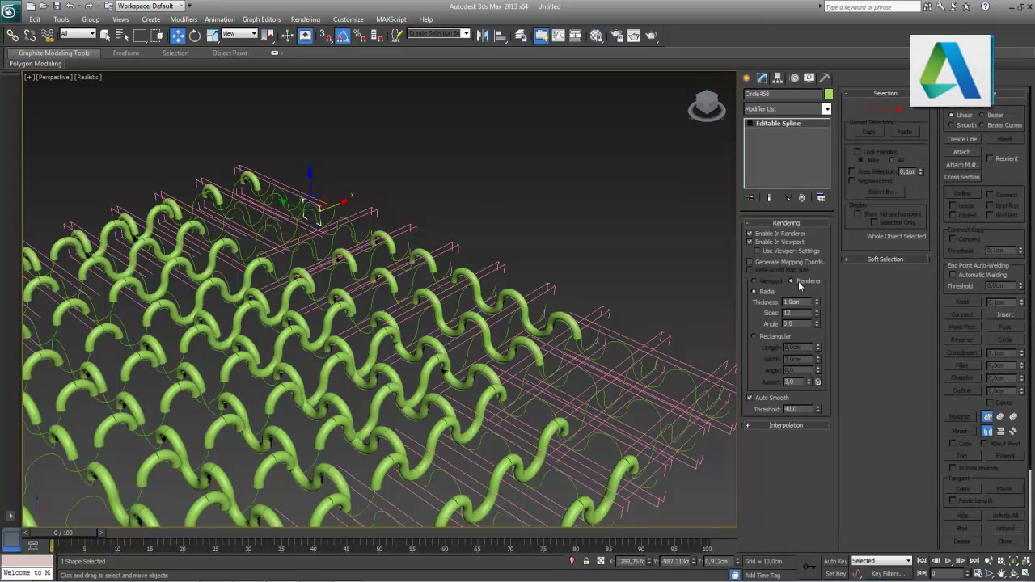
pyautogui.doubleClick(794, 302)
pyautogui.write('24')
pyautogui.press('Return')
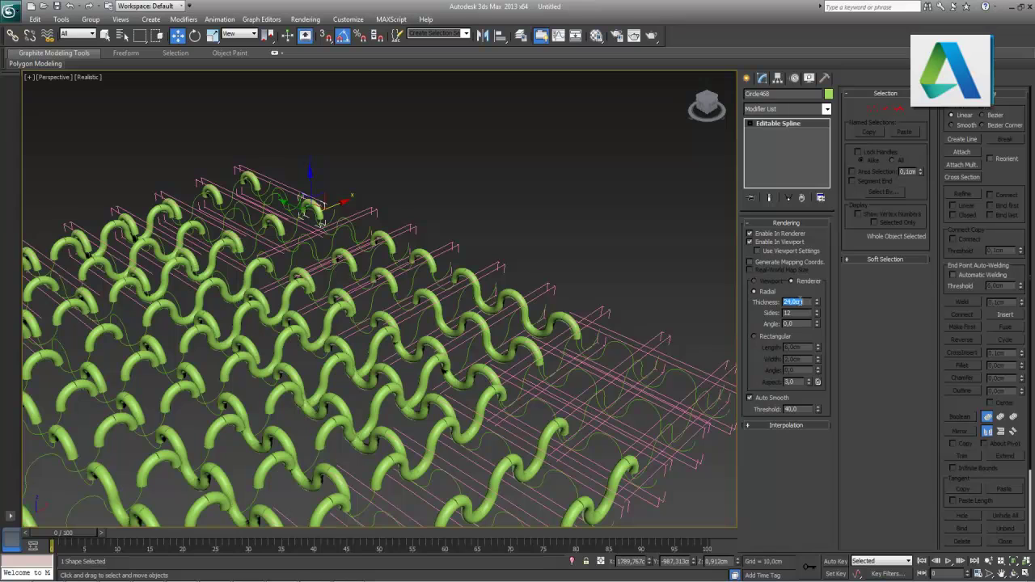
pyautogui.click(592, 379)
pyautogui.click(593, 378)
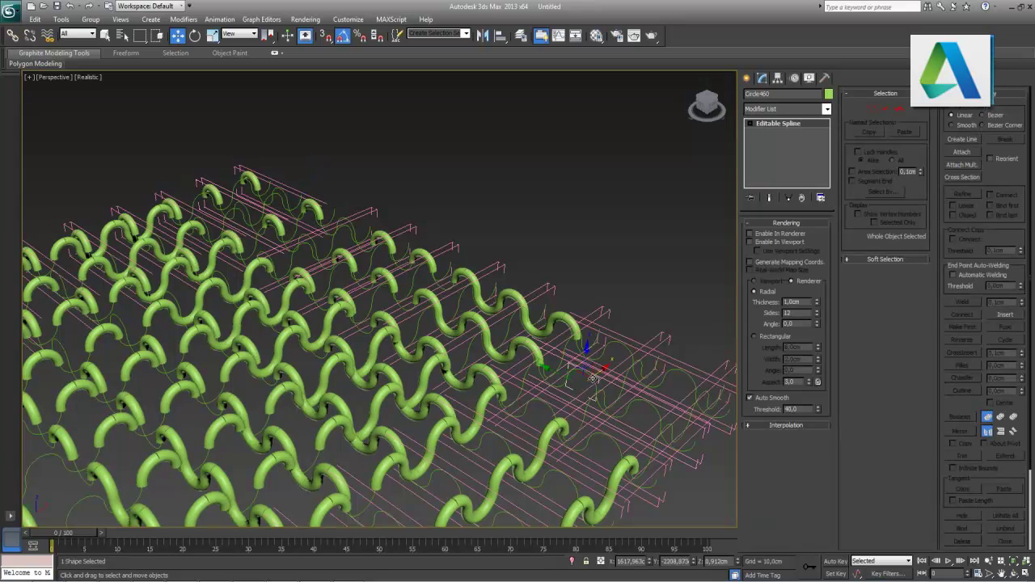
pyautogui.click(781, 233)
pyautogui.click(778, 242)
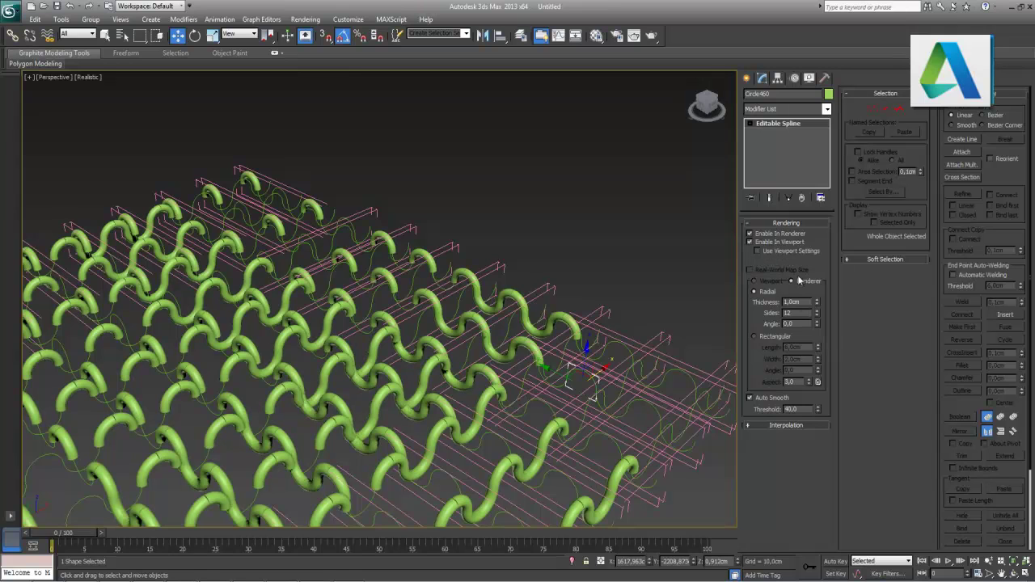
pyautogui.click(792, 303)
pyautogui.write('24')
pyautogui.press('Return')
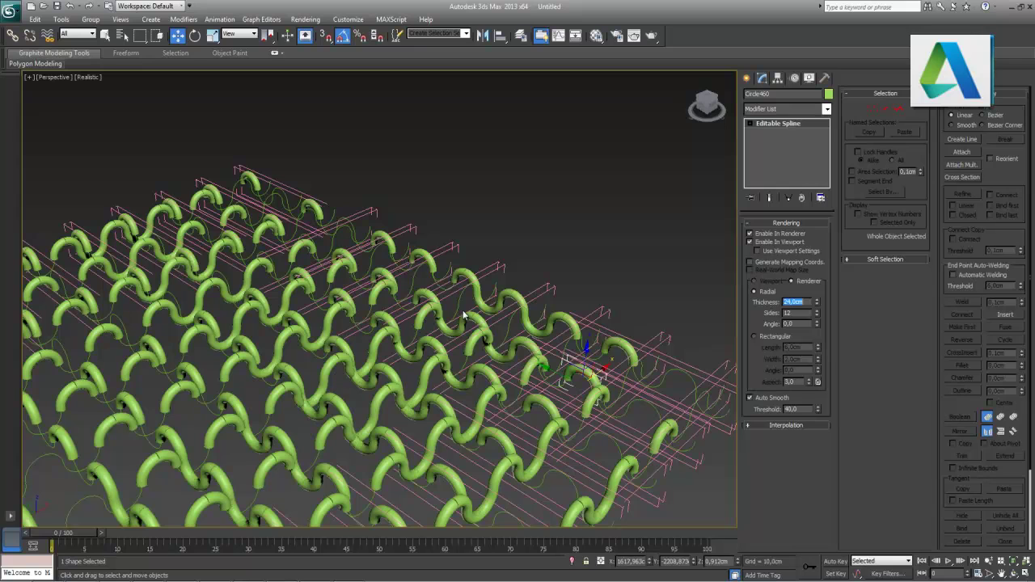
# Render the next two wave splines as 24 cm tubes in viewport and renders.
pyautogui.click(459, 296)
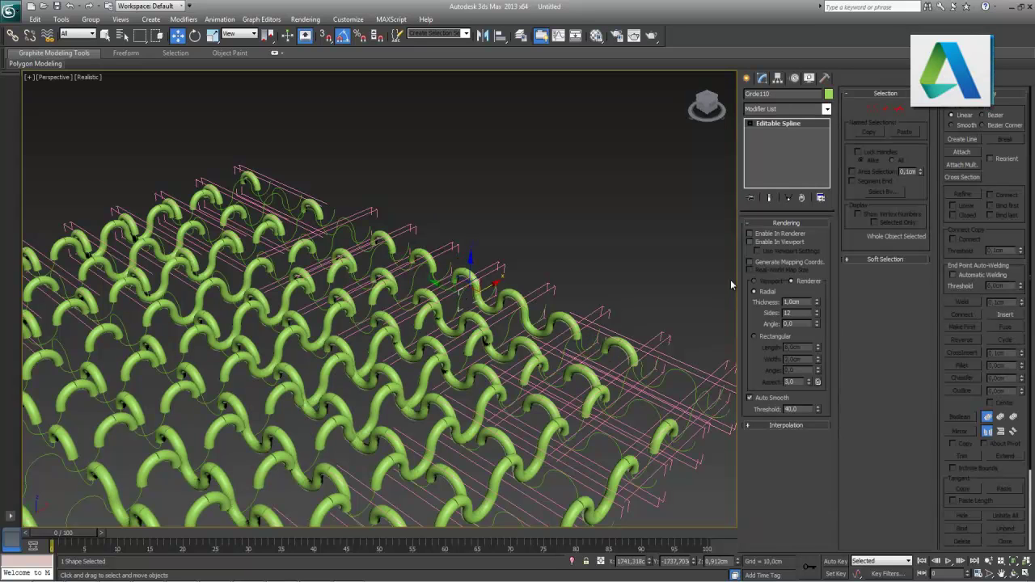
pyautogui.click(768, 234)
pyautogui.click(768, 243)
pyautogui.doubleClick(786, 301)
pyautogui.write('24')
pyautogui.press('Return')
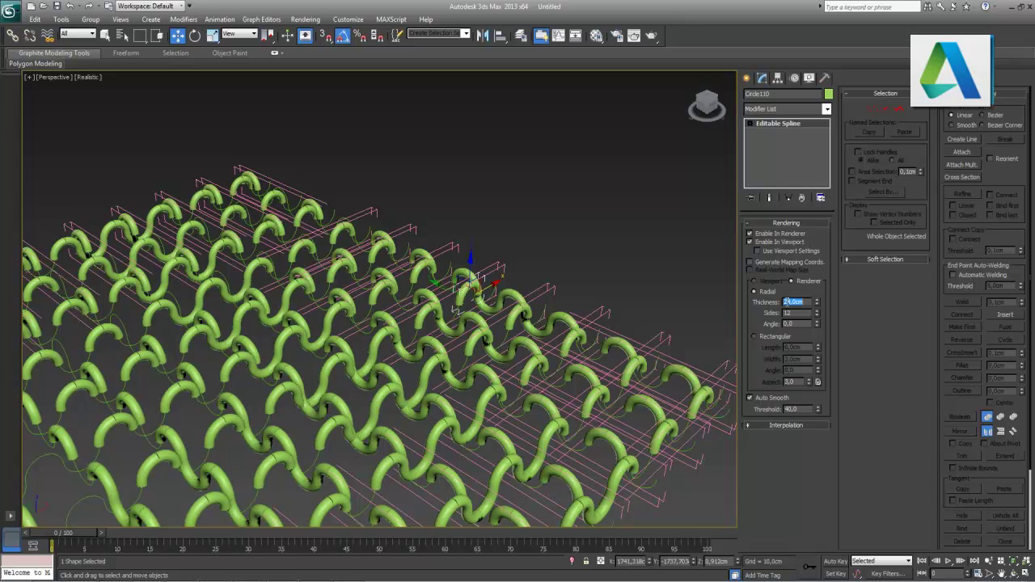
pyautogui.click(368, 315)
pyautogui.click(758, 241)
pyautogui.write('24')
pyautogui.press('Return')
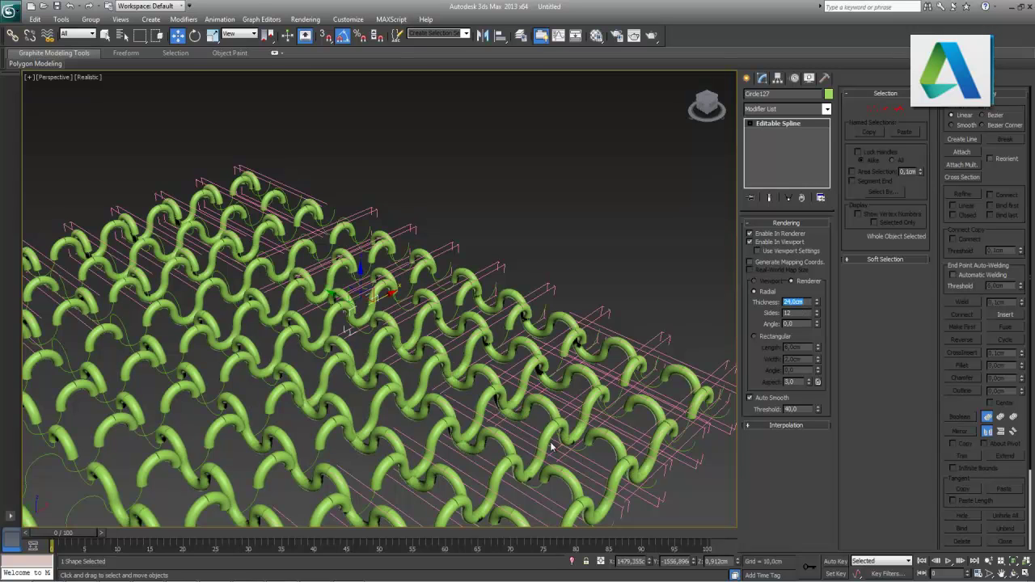
# Give two further wave splines a viewport tube thickness of 24 cm.
pyautogui.click(535, 485)
pyautogui.click(774, 241)
pyautogui.doubleClick(790, 301)
pyautogui.write('2')
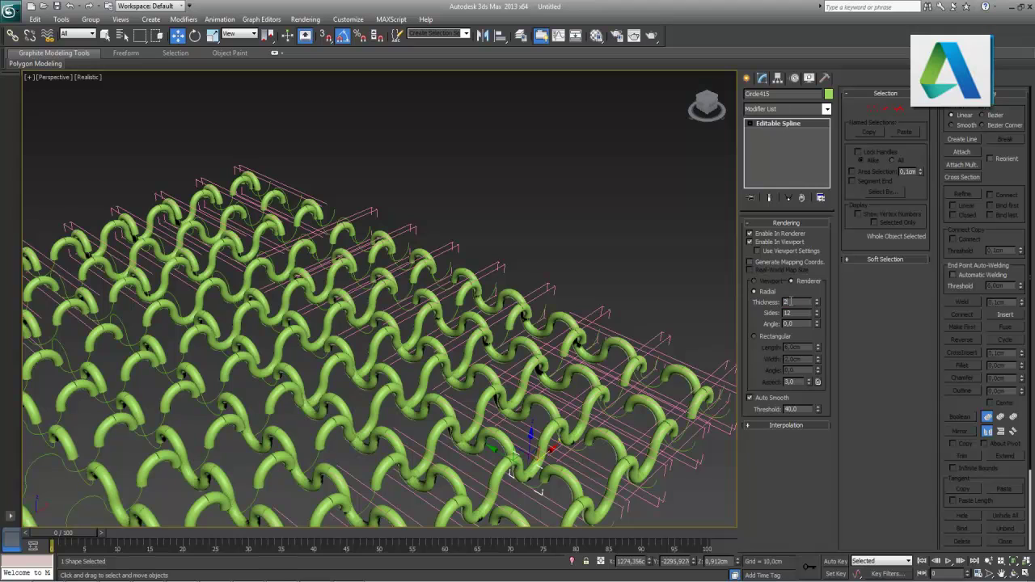
pyautogui.press('Return')
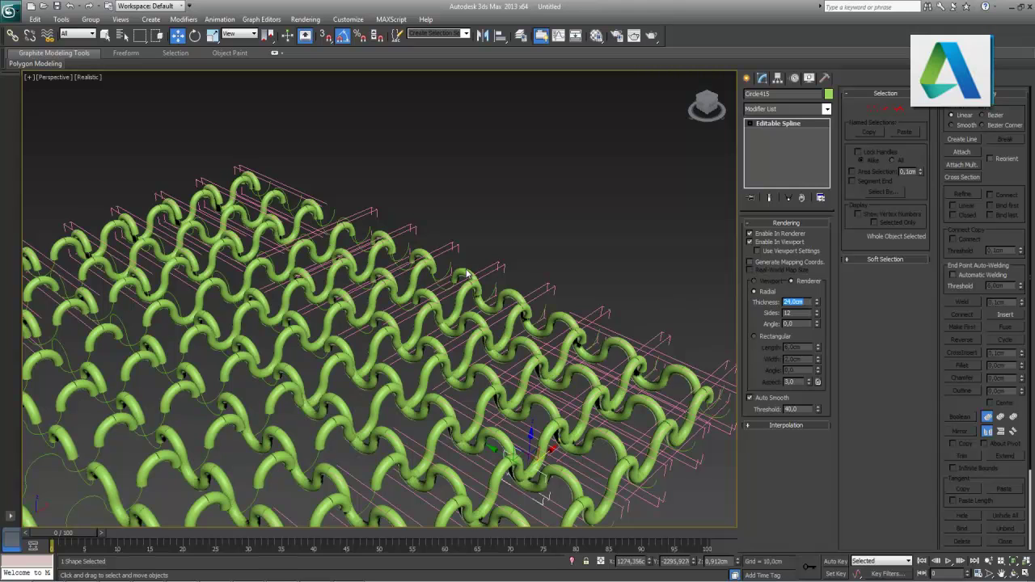
pyautogui.moveTo(533, 441)
pyautogui.keyDown('alt'); pyautogui.mouseDown(button='middle')
pyautogui.moveTo(573, 306)
pyautogui.moveTo(582, 308)
pyautogui.mouseUp(button='middle'); pyautogui.keyUp('alt')
pyautogui.click(445, 353)
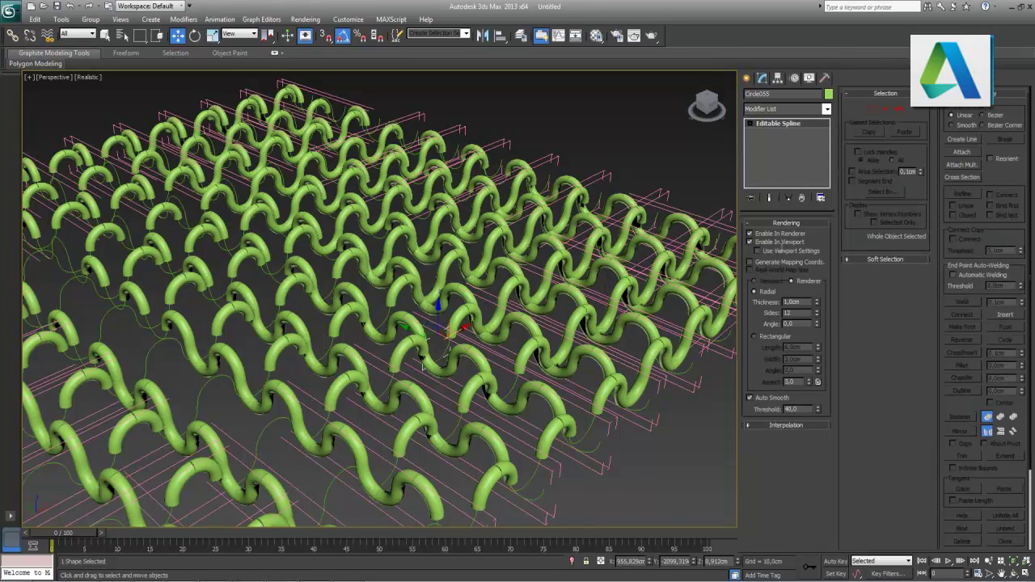
pyautogui.write('24')
pyautogui.press('Return')
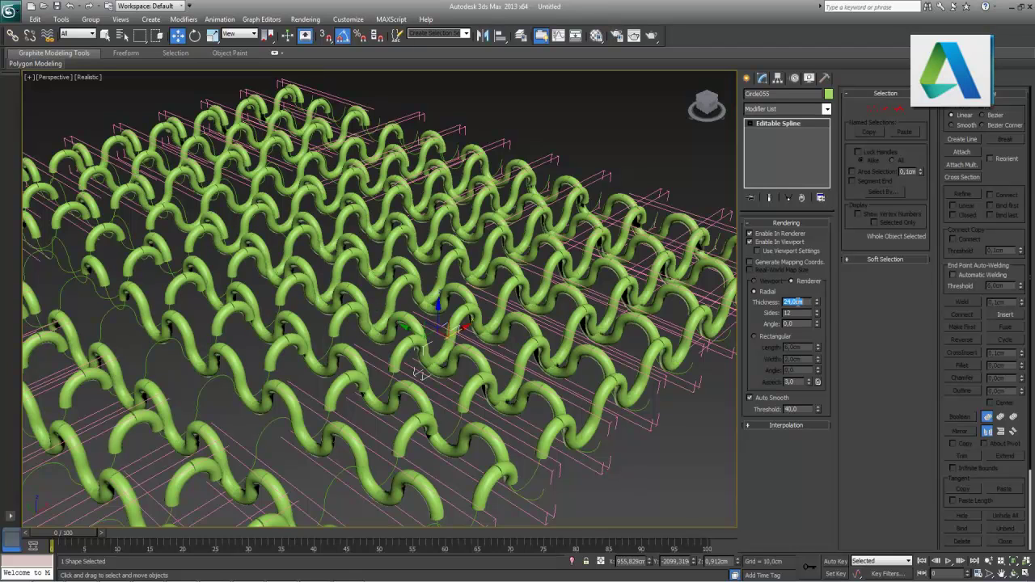
# Make a lower-left wave spline and its neighbour render as 24 cm tubes.
pyautogui.click(200, 396)
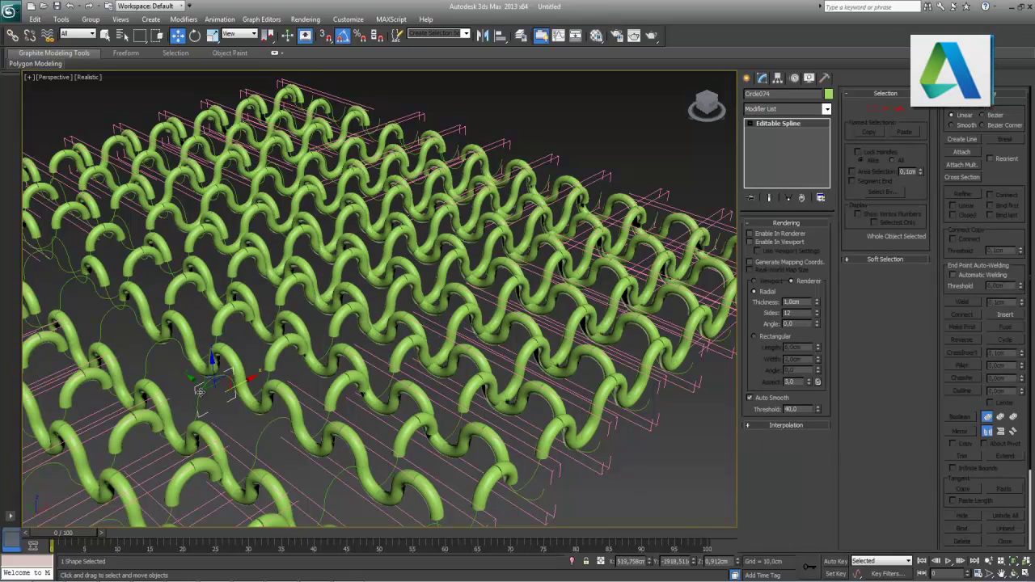
pyautogui.click(774, 233)
pyautogui.click(774, 241)
pyautogui.doubleClick(790, 301)
pyautogui.write('24')
pyautogui.press('Return')
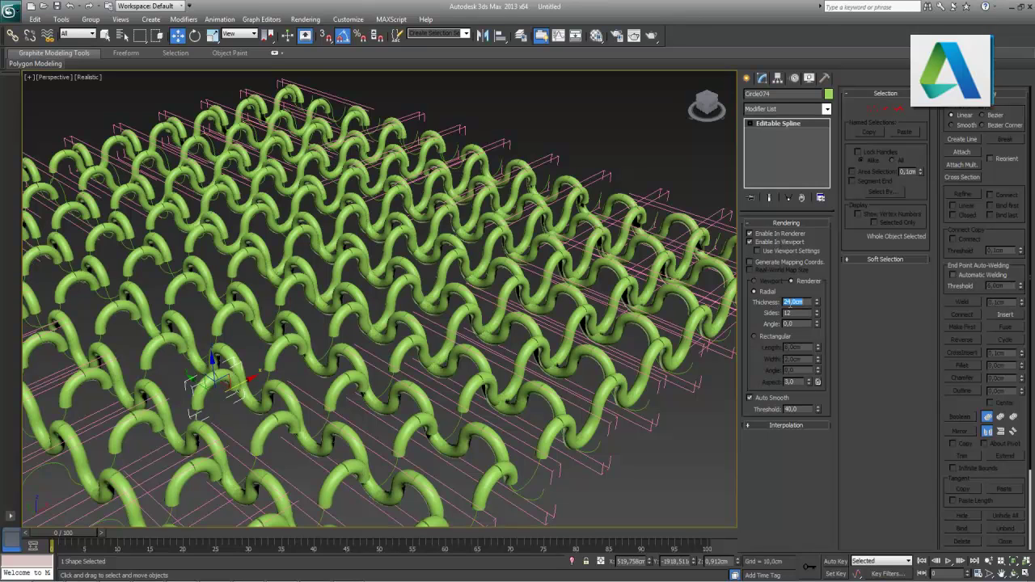
pyautogui.click(324, 353)
pyautogui.click(775, 233)
pyautogui.click(775, 242)
pyautogui.doubleClick(793, 302)
pyautogui.write('24')
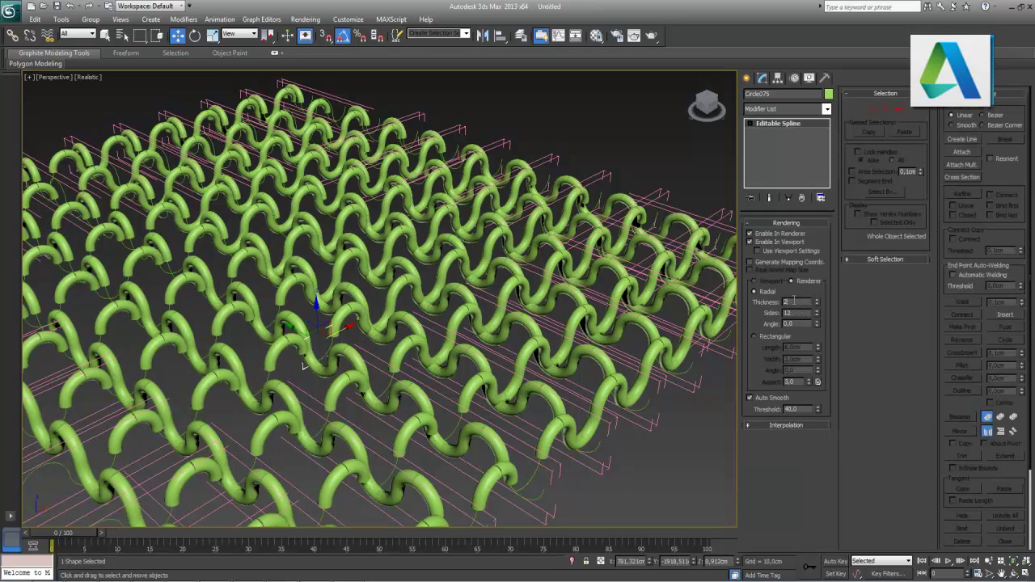
pyautogui.press('Return')
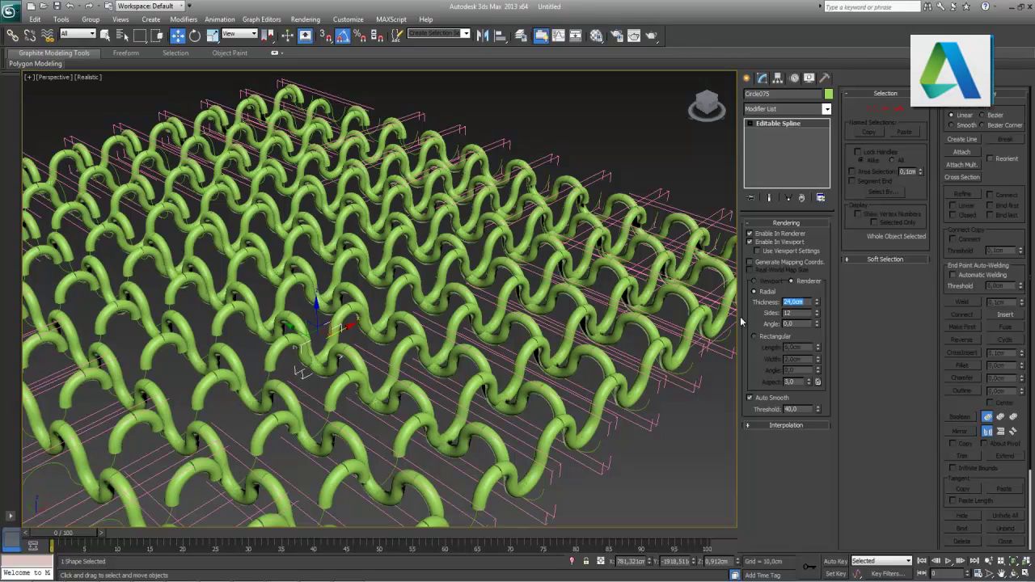
# Thicken thin splines Circle071 and Circle070 to 24 cm viewport tubes.
pyautogui.click(197, 415)
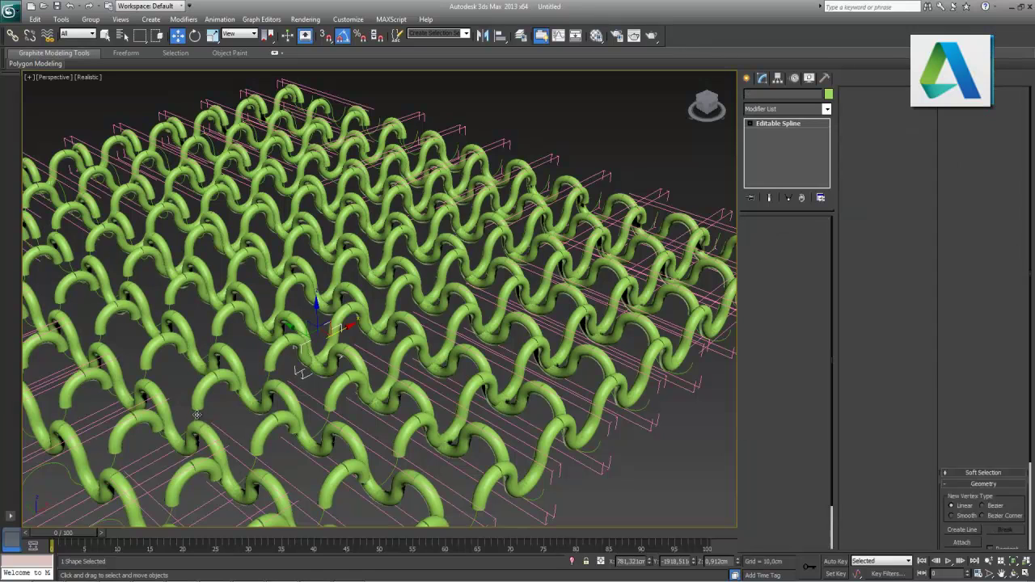
pyautogui.click(786, 245)
pyautogui.doubleClick(793, 302)
pyautogui.write('24')
pyautogui.press('Return')
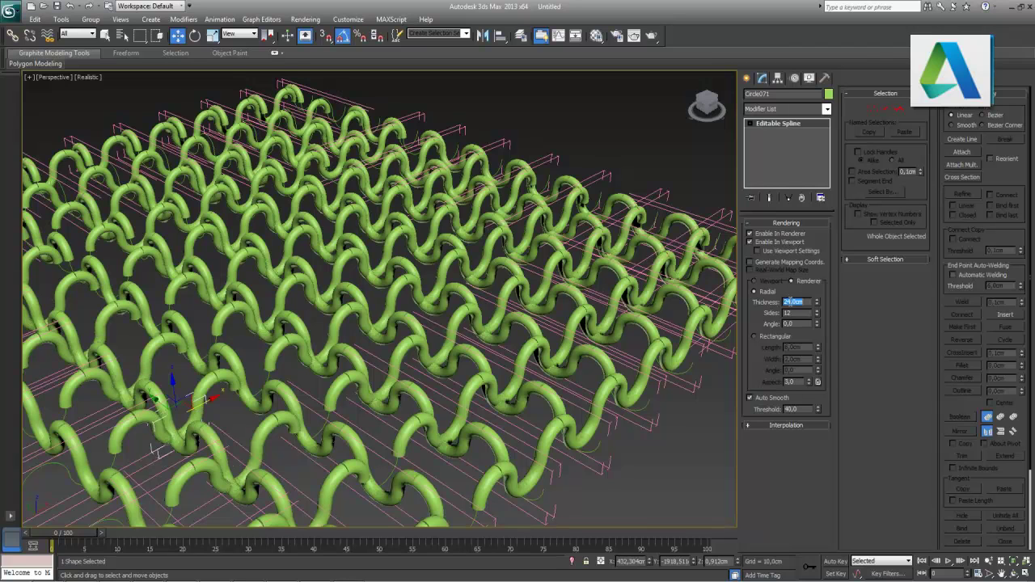
pyautogui.click(46, 466)
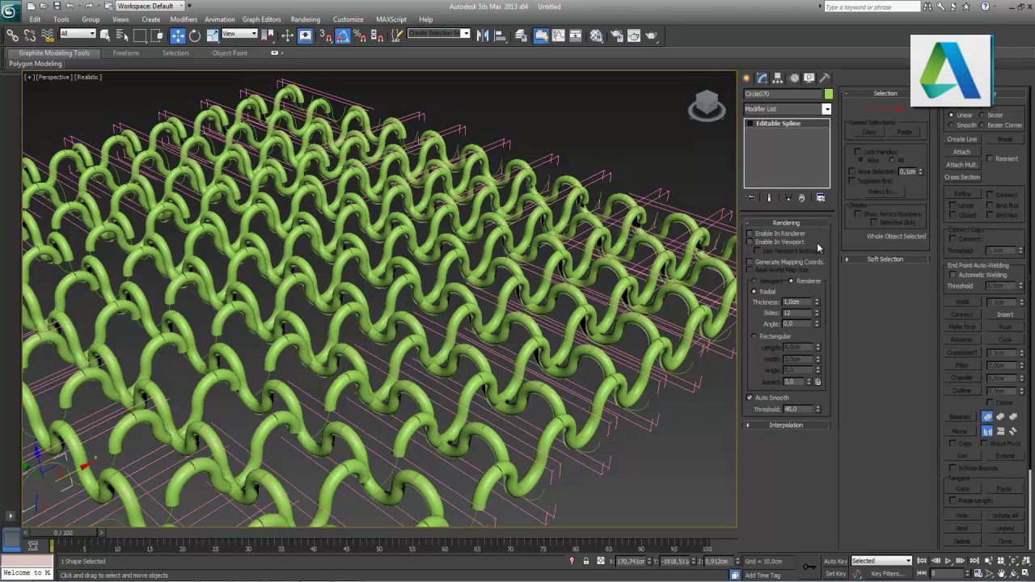
pyautogui.click(799, 242)
pyautogui.doubleClick(796, 301)
pyautogui.write('24')
pyautogui.press('Return')
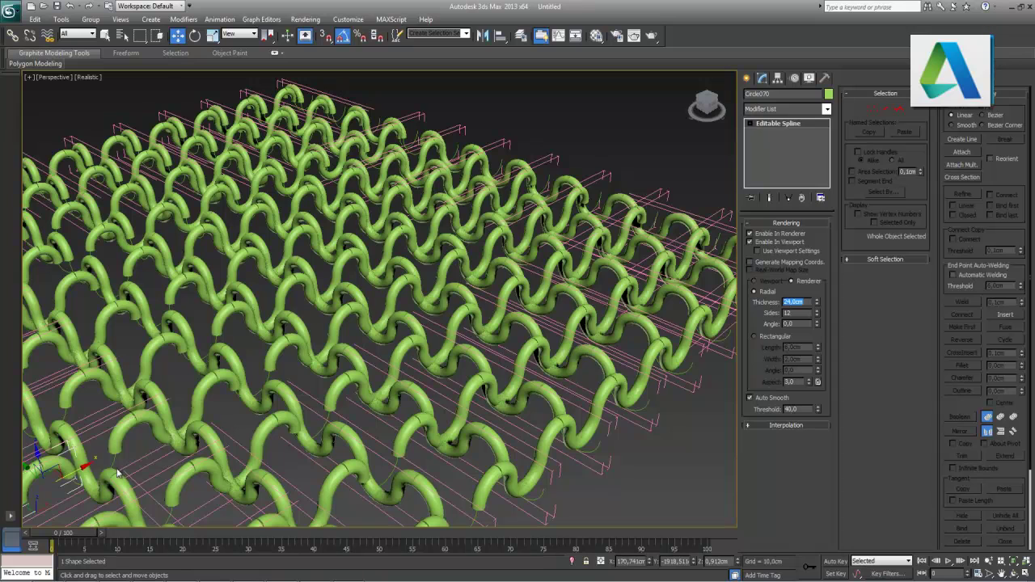
# Make Circle069 a 24 cm tube in both the viewport and renders.
pyautogui.click(115, 460)
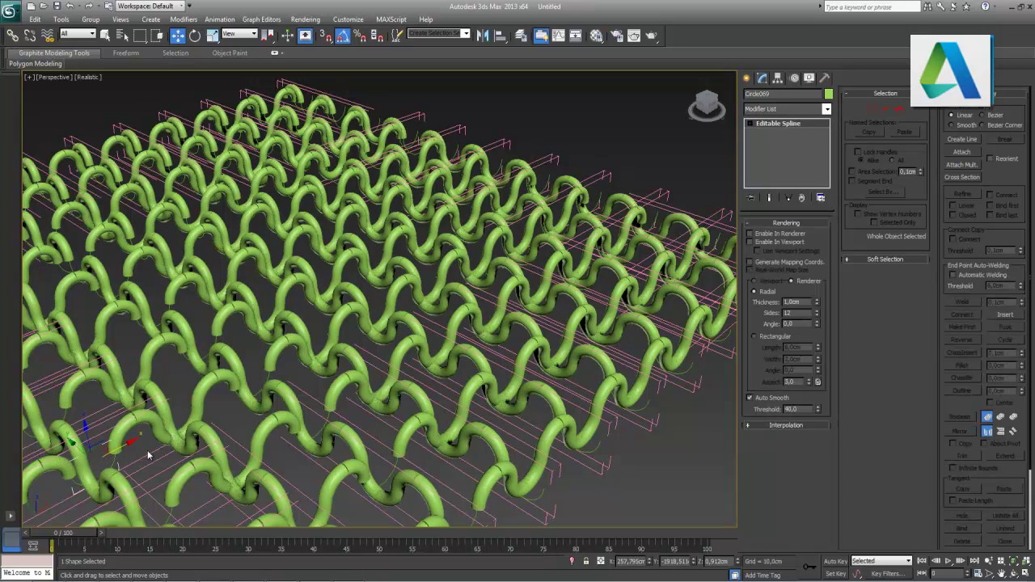
pyautogui.click(772, 233)
pyautogui.click(770, 243)
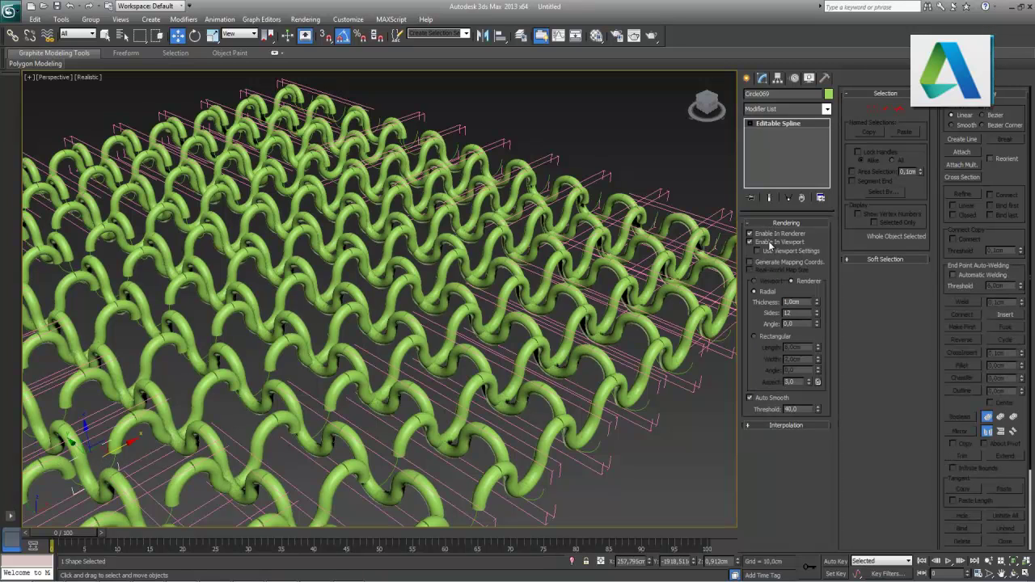
pyautogui.doubleClick(793, 301)
pyautogui.write('24')
pyautogui.press('Return')
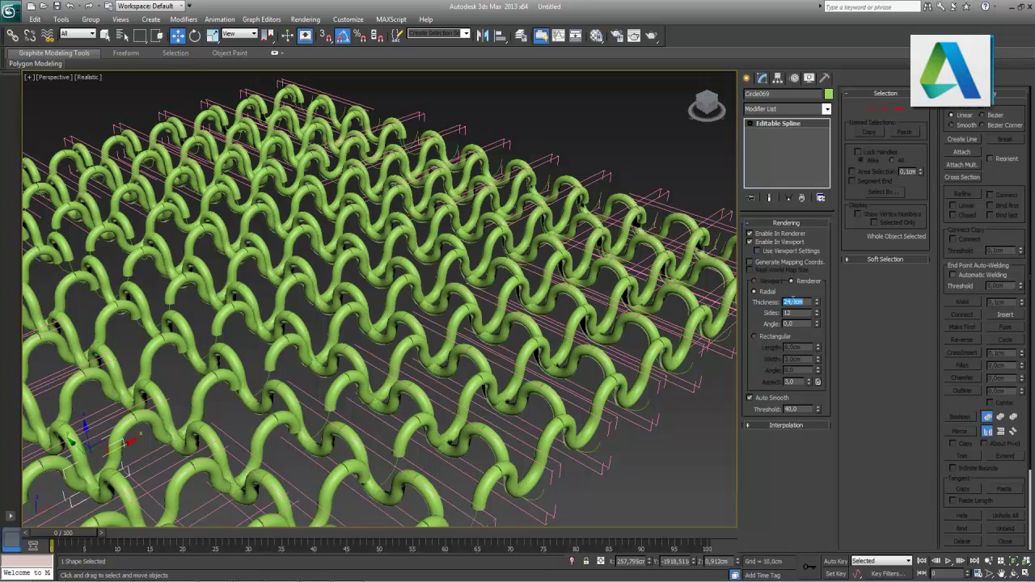
# Thicken front-edge spline Circle002 into a 24 cm viewport tube.
pyautogui.moveTo(483, 399); pyautogui.dragTo(525, 220, button='middle')
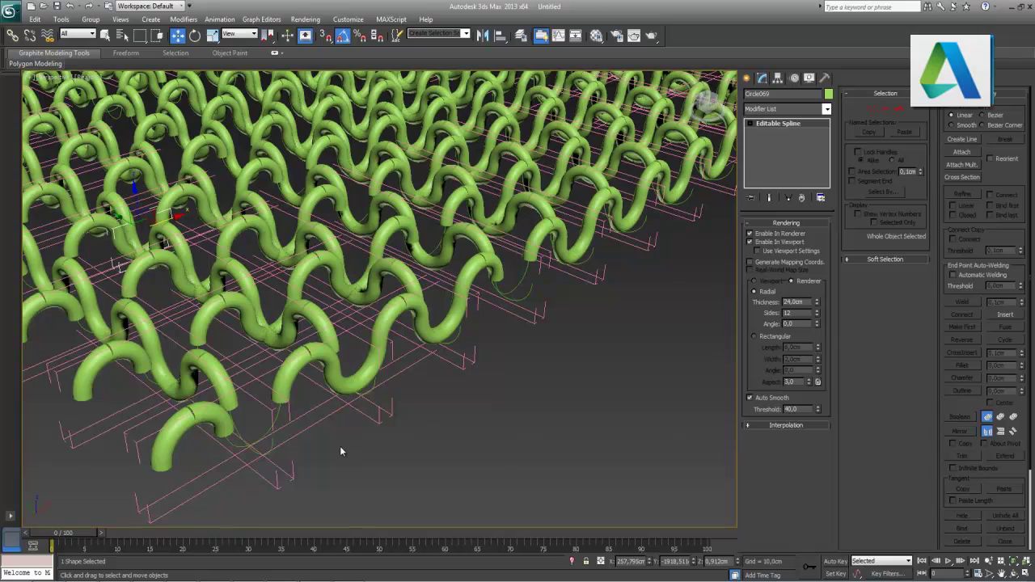
pyautogui.click(261, 437)
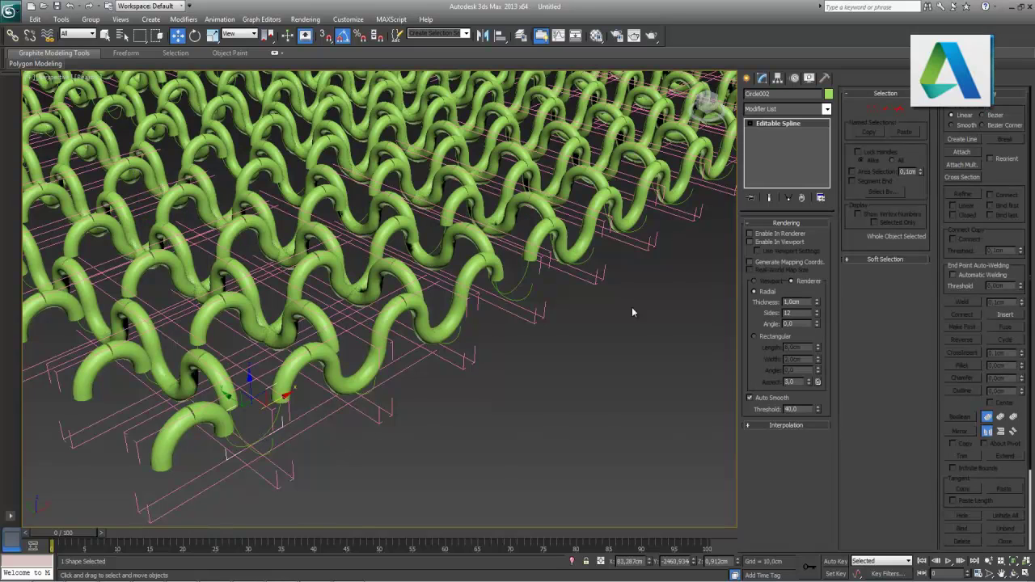
pyautogui.click(751, 243)
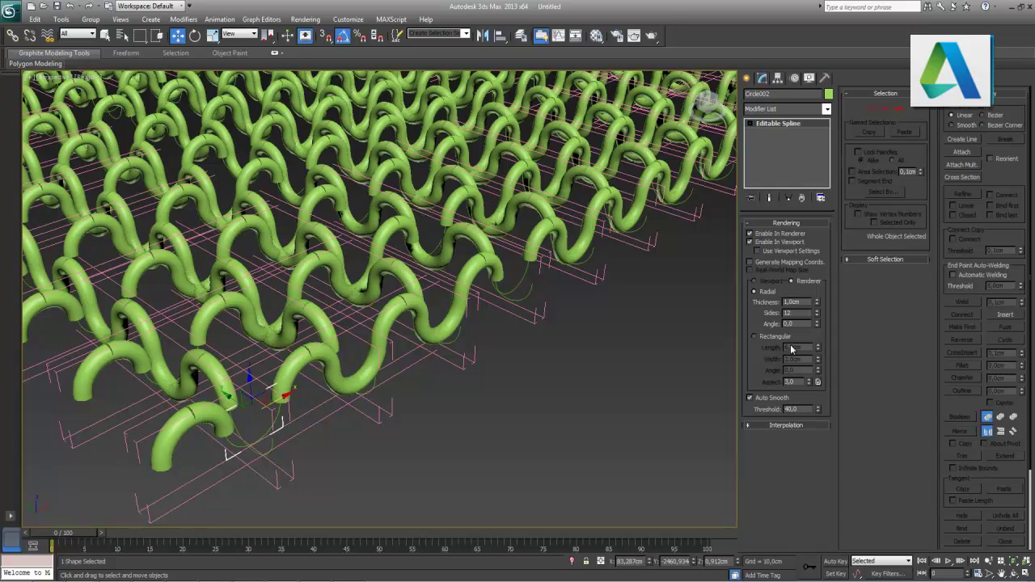
pyautogui.doubleClick(793, 301)
pyautogui.write('24')
pyautogui.press('Return')
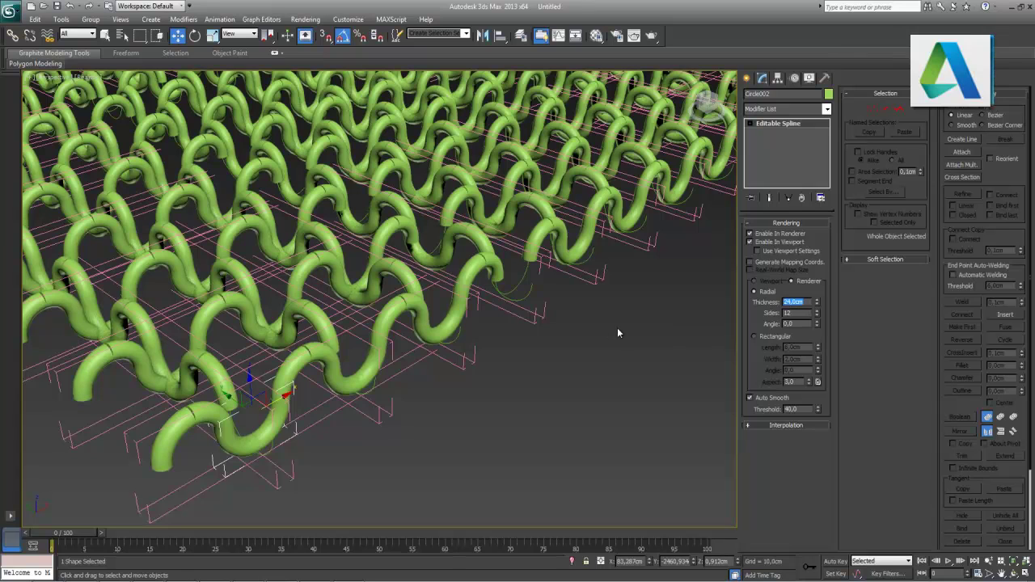
# Set two more front-edge splines, including Circle207, to 24 cm thickness.
pyautogui.click(524, 287)
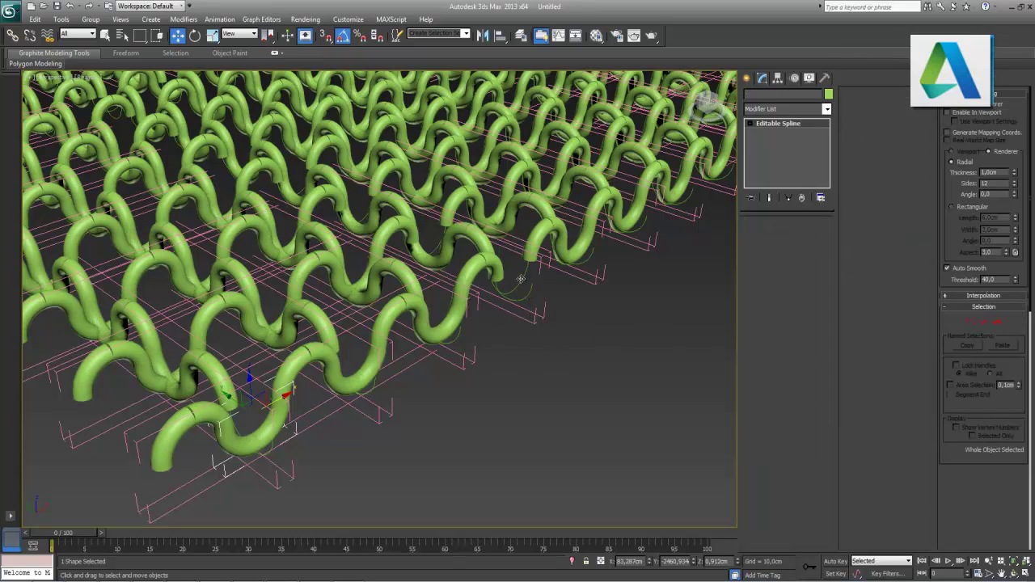
pyautogui.click(786, 243)
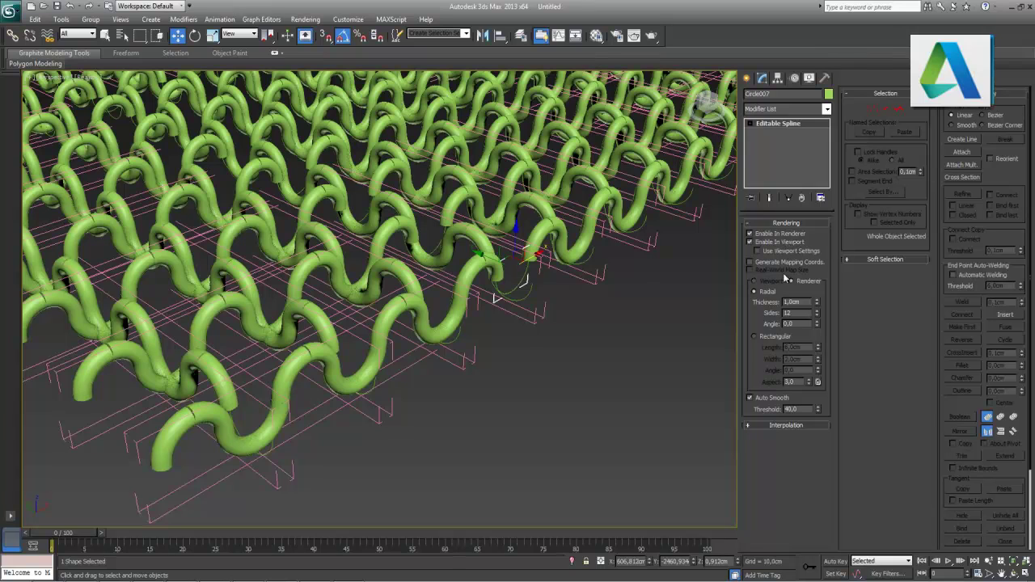
pyautogui.doubleClick(789, 302)
pyautogui.write('24')
pyautogui.press('Return')
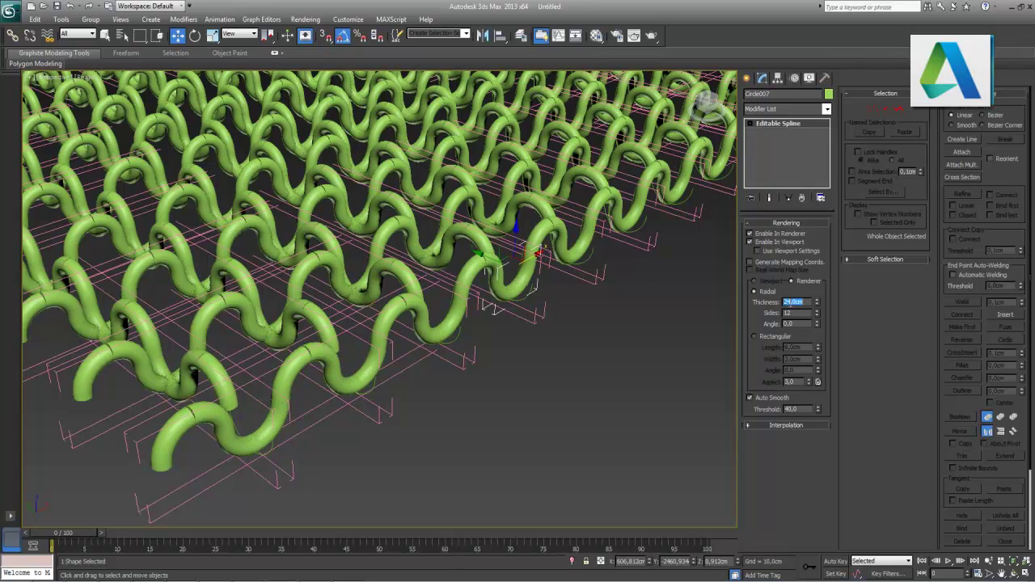
pyautogui.click(457, 341)
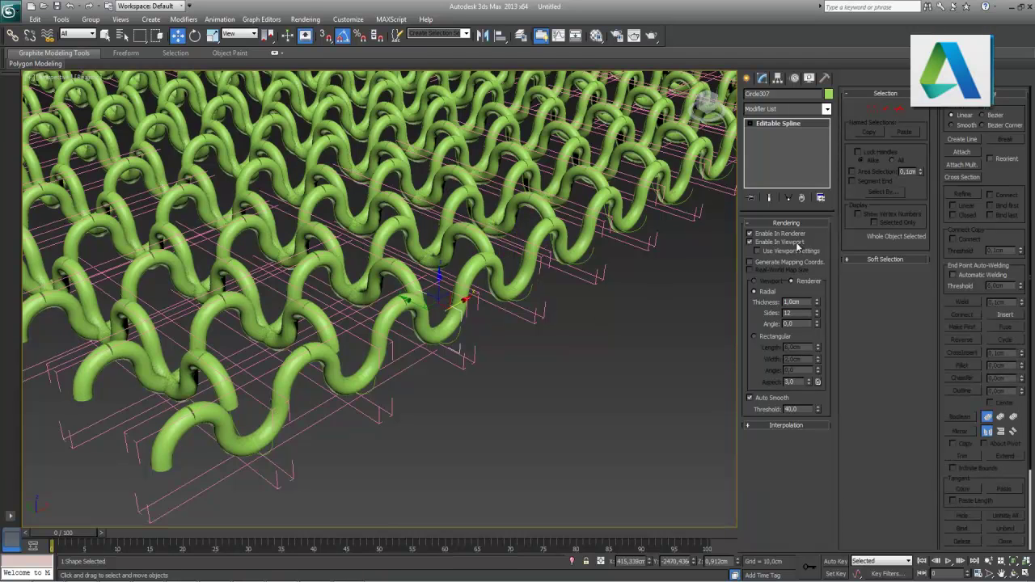
pyautogui.doubleClick(789, 302)
pyautogui.write('24')
pyautogui.press('Return')
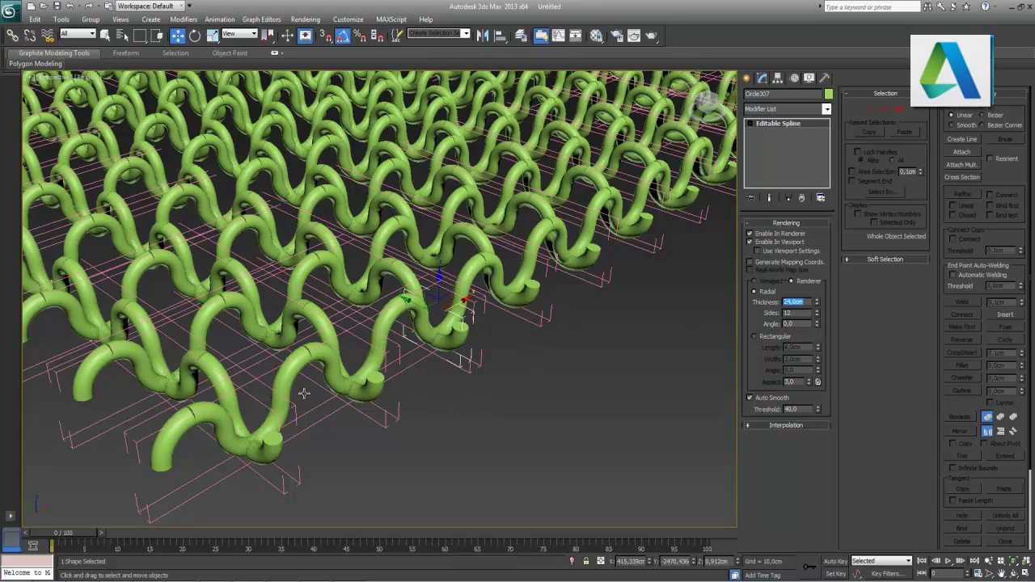
# Orbit, zoom and pan around the finished mesh to inspect the thickened tubes.
pyautogui.moveTo(256, 377)
pyautogui.keyDown('alt'); pyautogui.mouseDown(button='middle')
pyautogui.moveTo(478, 426)
pyautogui.moveTo(418, 375)
pyautogui.mouseUp(button='middle'); pyautogui.keyUp('alt')
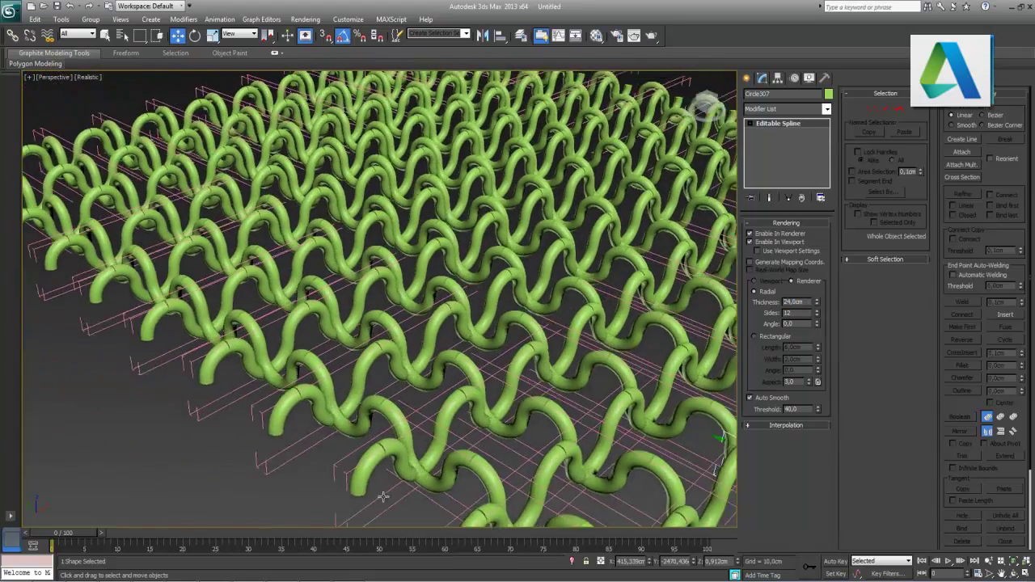
pyautogui.scroll(3, 451, 343)
pyautogui.scroll(-5, 451, 344)
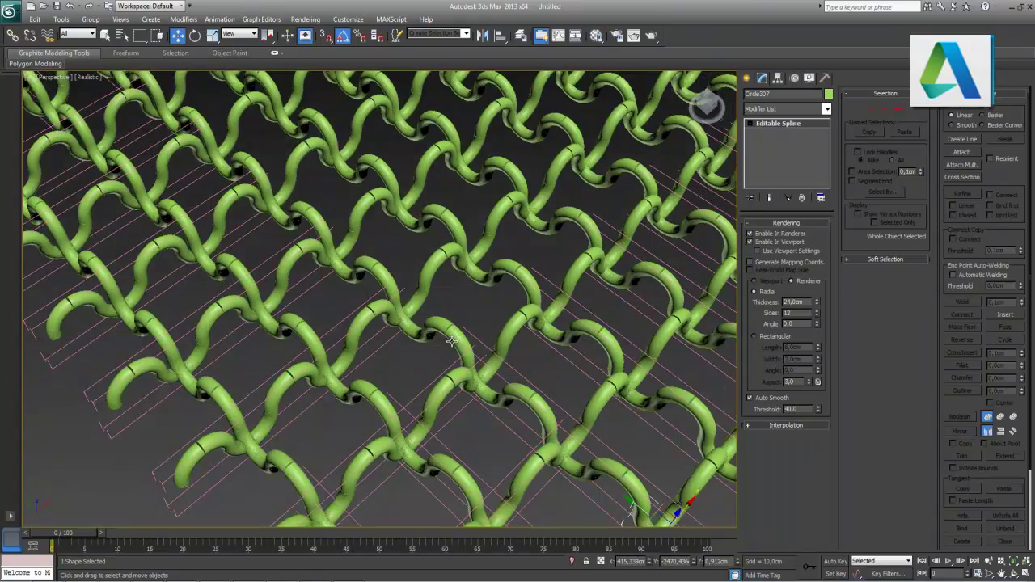
pyautogui.scroll(-3, 452, 344)
pyautogui.keyDown('alt'); pyautogui.moveTo(451, 344); pyautogui.dragTo(440, 367, button='middle'); pyautogui.keyUp('alt')
pyautogui.scroll(3, 440, 368)
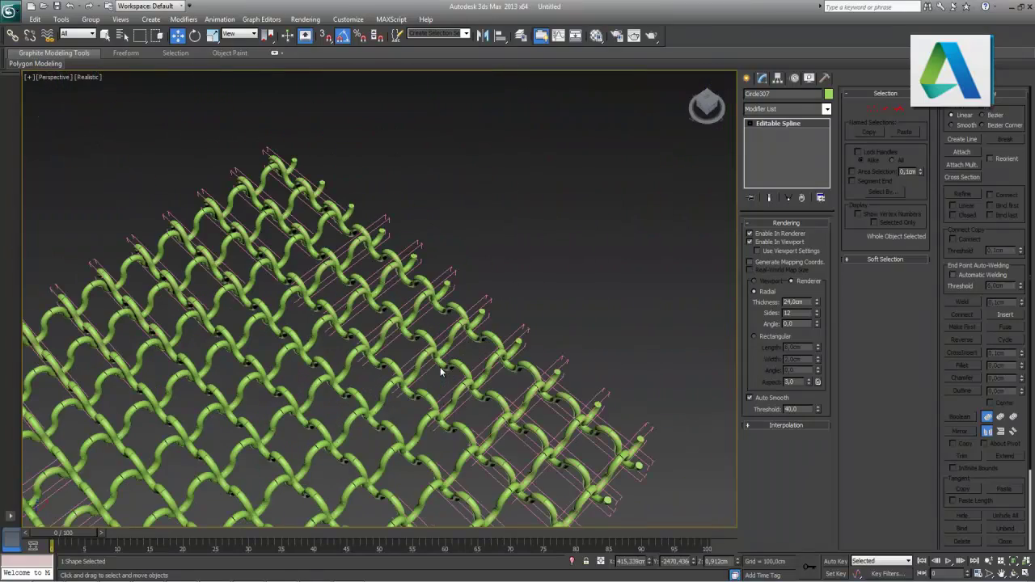
pyautogui.moveTo(311, 419); pyautogui.dragTo(393, 288, button='middle')
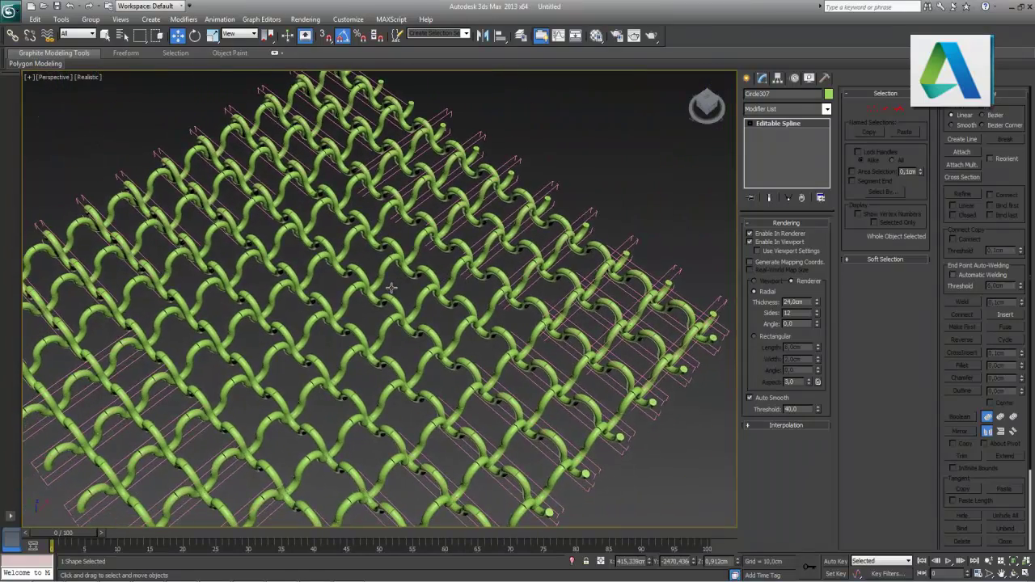
# Clear the selection, then box-select all 438 pieces of the mesh.
pyautogui.click(500, 187)
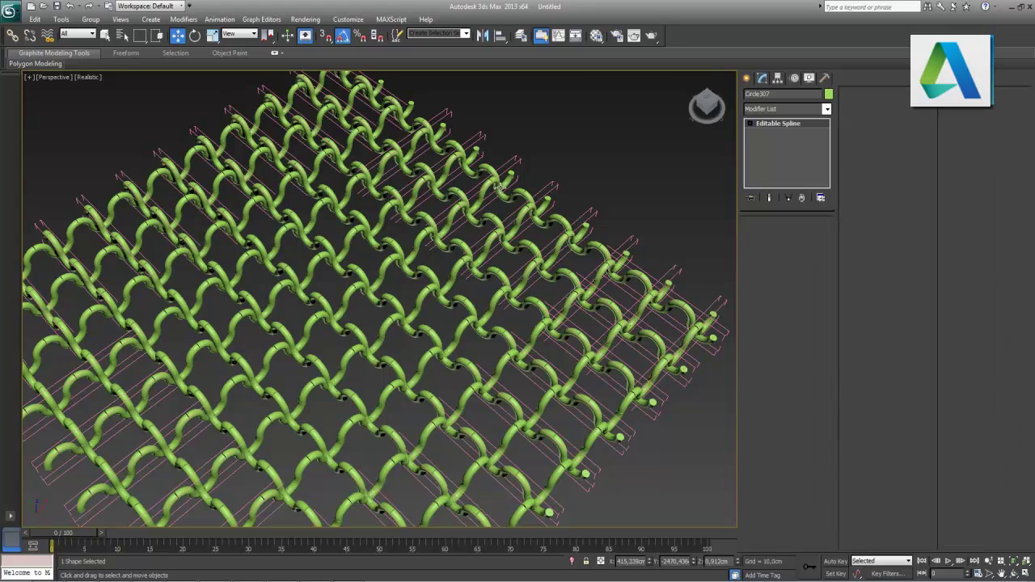
pyautogui.scroll(-5, 510, 242)
pyautogui.click(566, 458)
pyautogui.moveTo(587, 491); pyautogui.dragTo(189, 193)
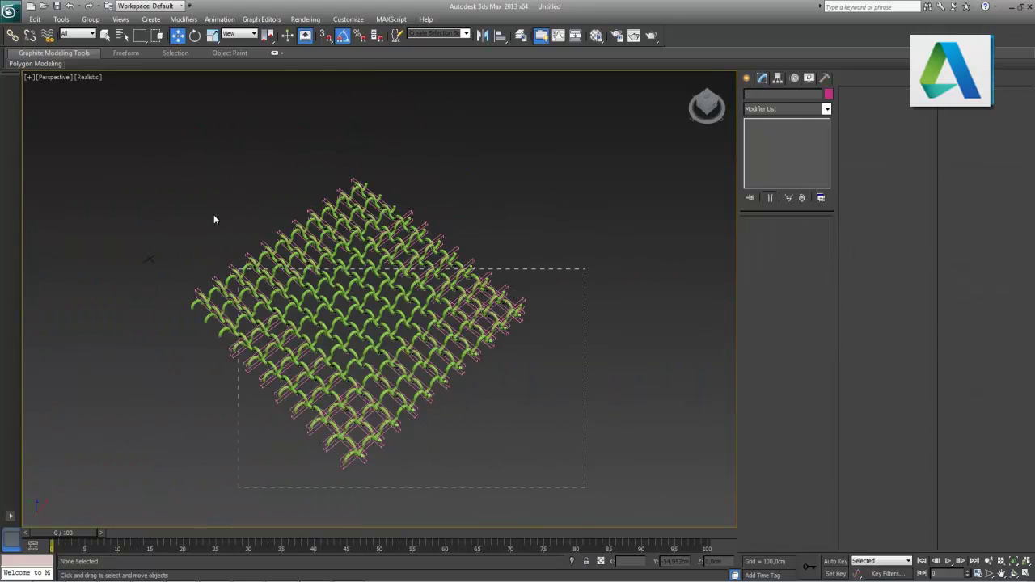
# Close the open groups in the wire mesh and select Group006.
pyautogui.click(89, 19)
pyautogui.click(101, 73)
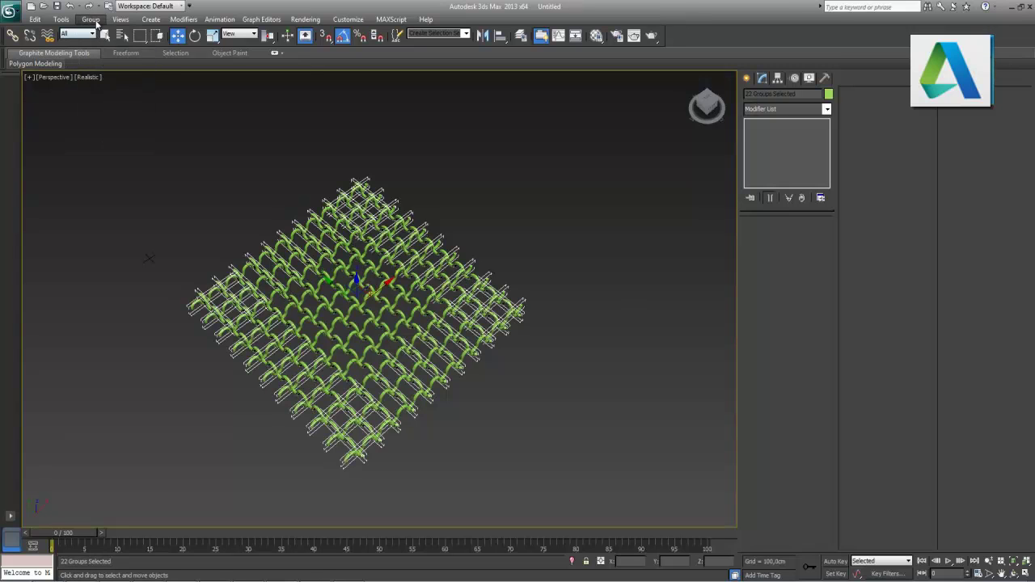
pyautogui.click(93, 21)
pyautogui.click(101, 61)
pyautogui.scroll(3, 422, 306)
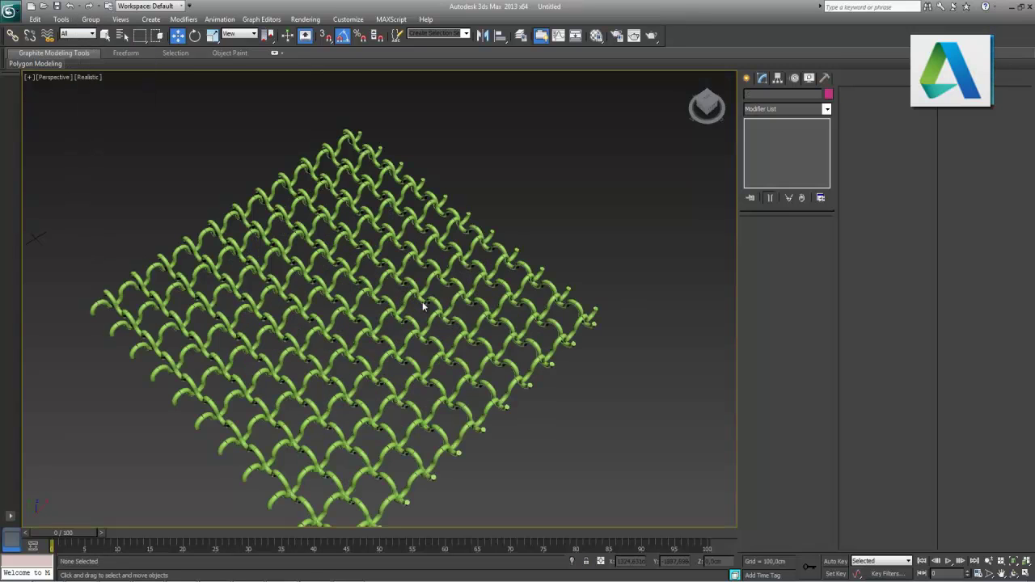
pyautogui.click(359, 296)
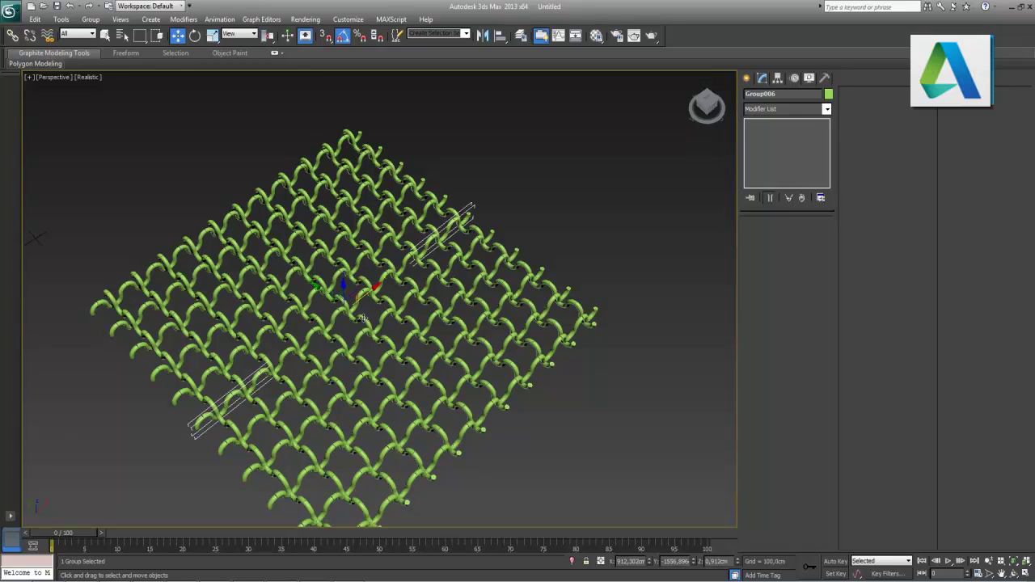
# Show the Top view maximized with Realistic shading and pan across the grid.
pyautogui.hotkey('alt', 'w')
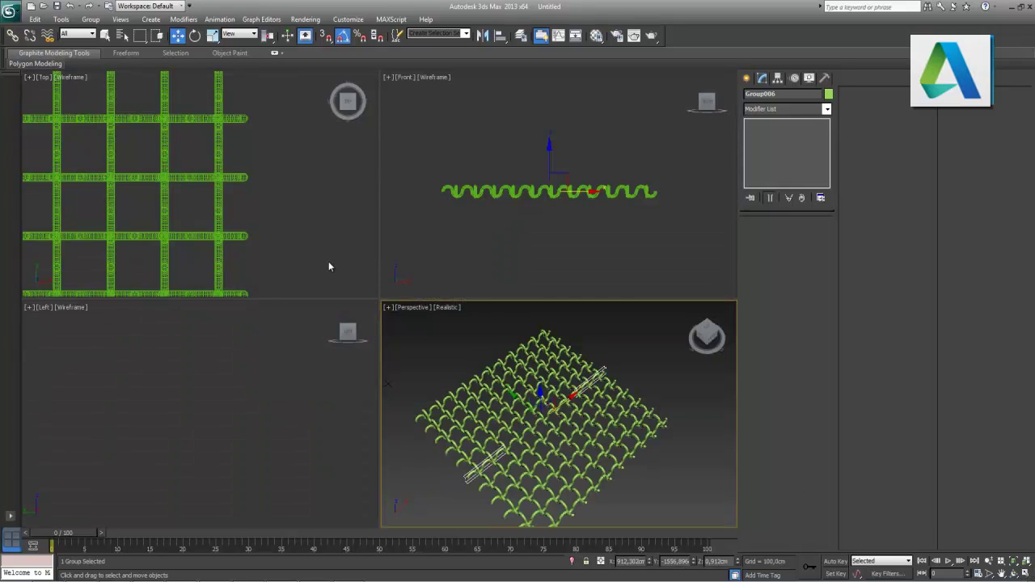
pyautogui.click(299, 234)
pyautogui.press('F3')
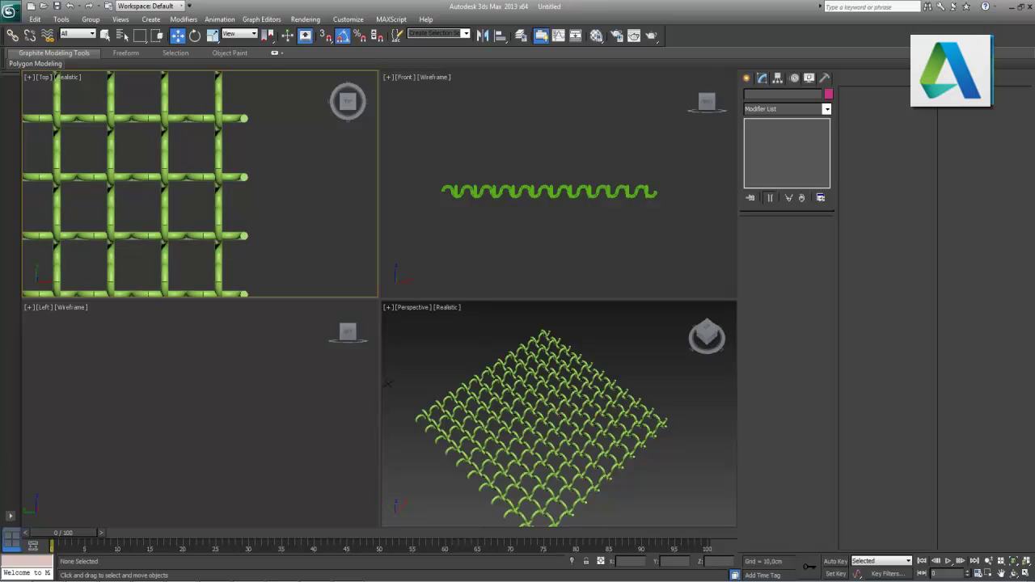
pyautogui.hotkey('alt', 'w')
pyautogui.moveTo(307, 375)
pyautogui.mouseDown(button='middle')
pyautogui.moveTo(433, 317)
pyautogui.moveTo(953, 364)
pyautogui.moveTo(64, 346)
pyautogui.moveTo(224, 363)
pyautogui.moveTo(178, 358)
pyautogui.moveTo(205, 364)
pyautogui.mouseUp(button='middle')
# Nudge columns Group012, Group013 and Group014 slightly to the right one by one.
pyautogui.click(201, 362)
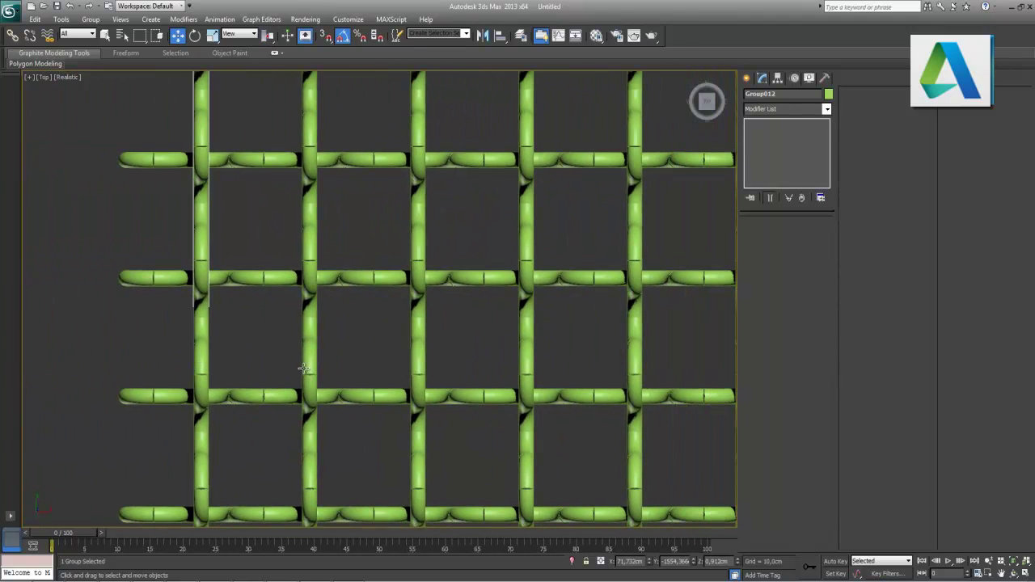
pyautogui.scroll(-4, 303, 369)
pyautogui.moveTo(418, 439); pyautogui.dragTo(347, 351, button='middle')
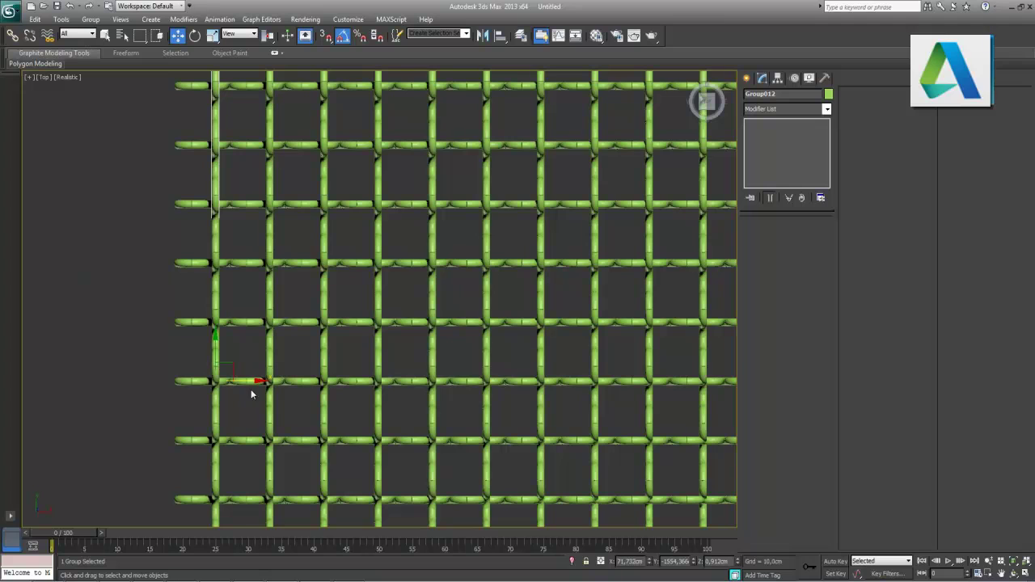
pyautogui.moveTo(251, 380); pyautogui.dragTo(257, 380)
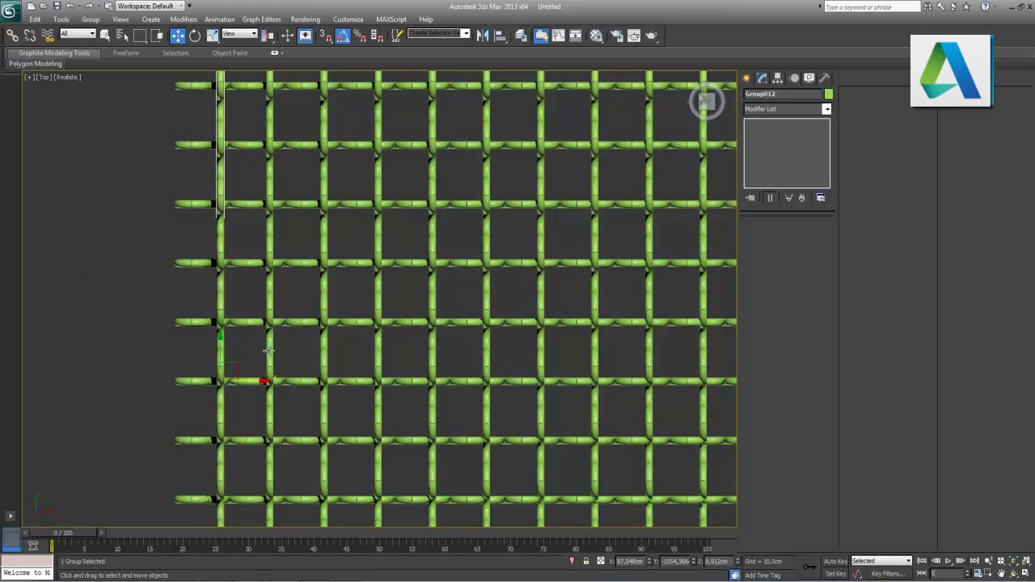
pyautogui.click(269, 350)
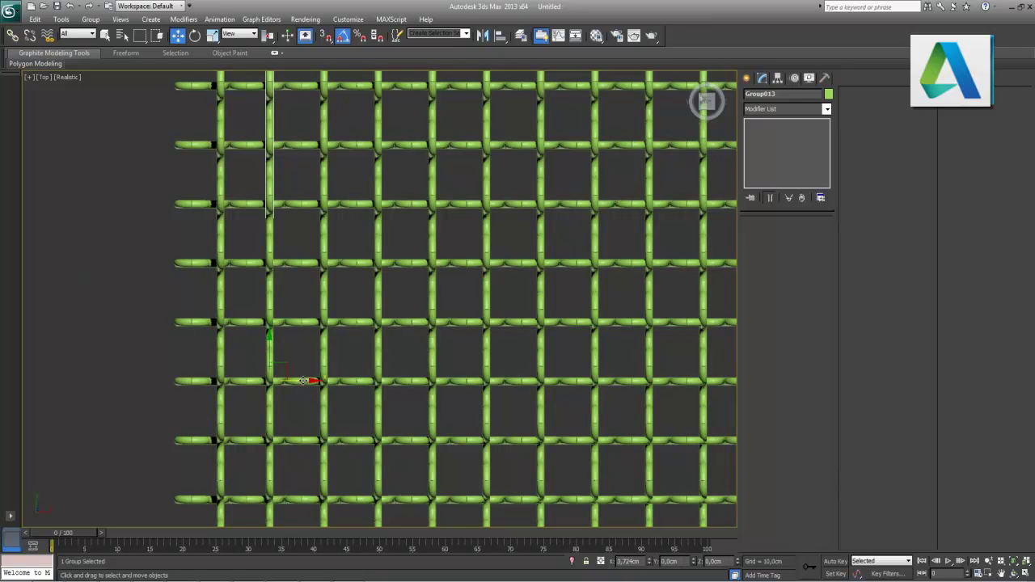
pyautogui.moveTo(301, 381); pyautogui.dragTo(305, 380)
pyautogui.click(323, 353)
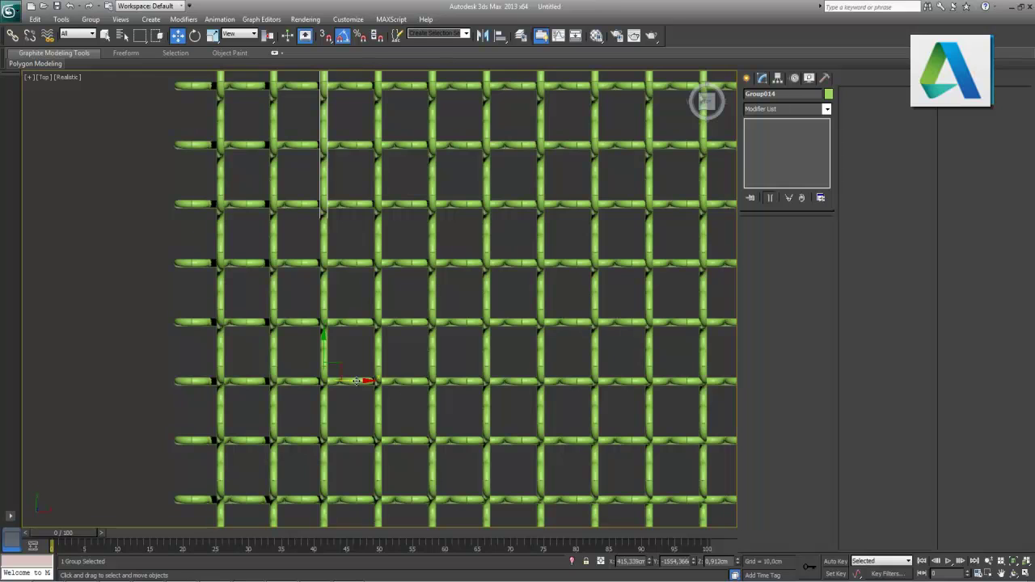
pyautogui.moveTo(358, 381); pyautogui.dragTo(359, 381)
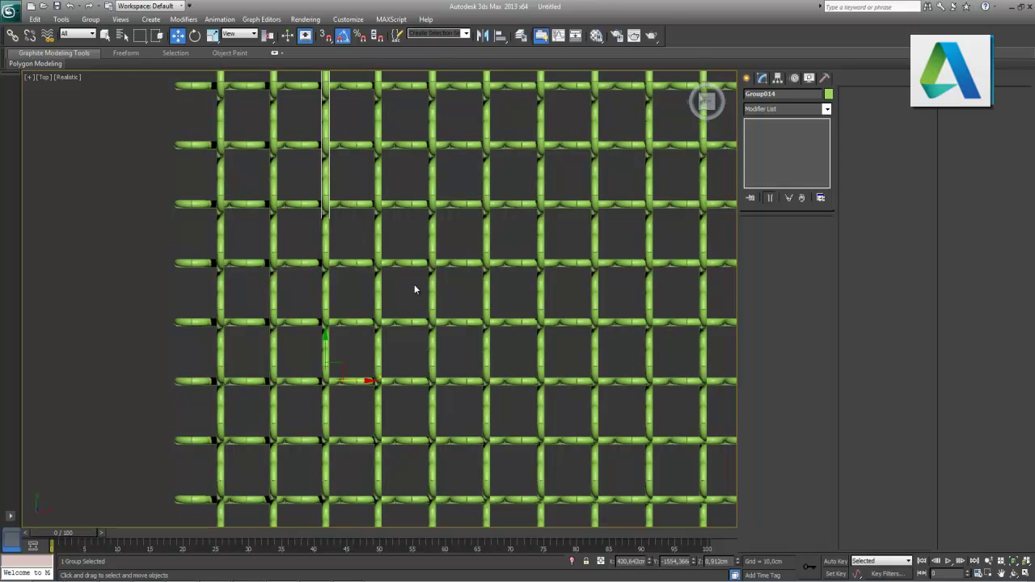
# Select all seven vertical bamboo columns together.
pyautogui.click(416, 287)
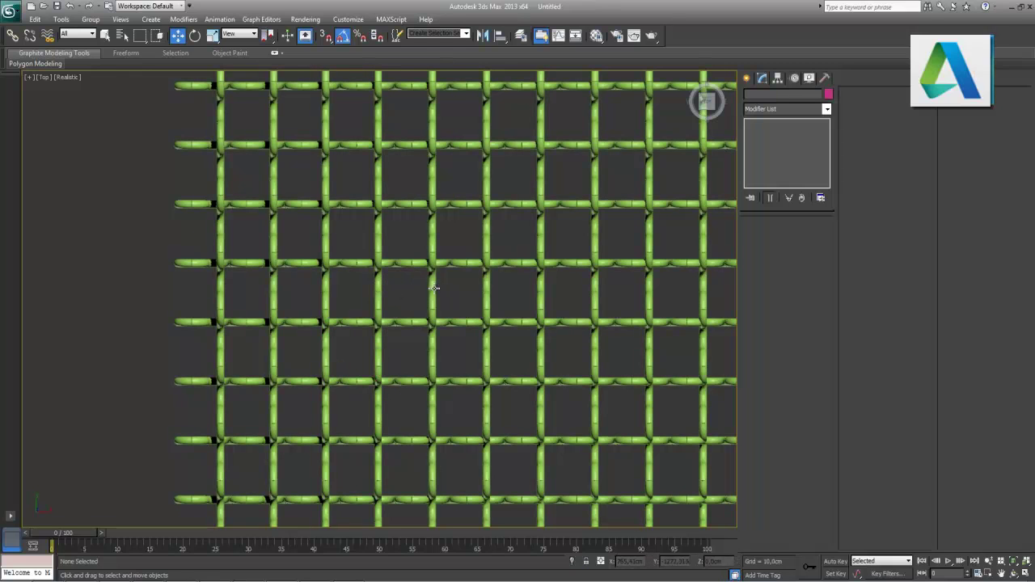
pyautogui.click(376, 292)
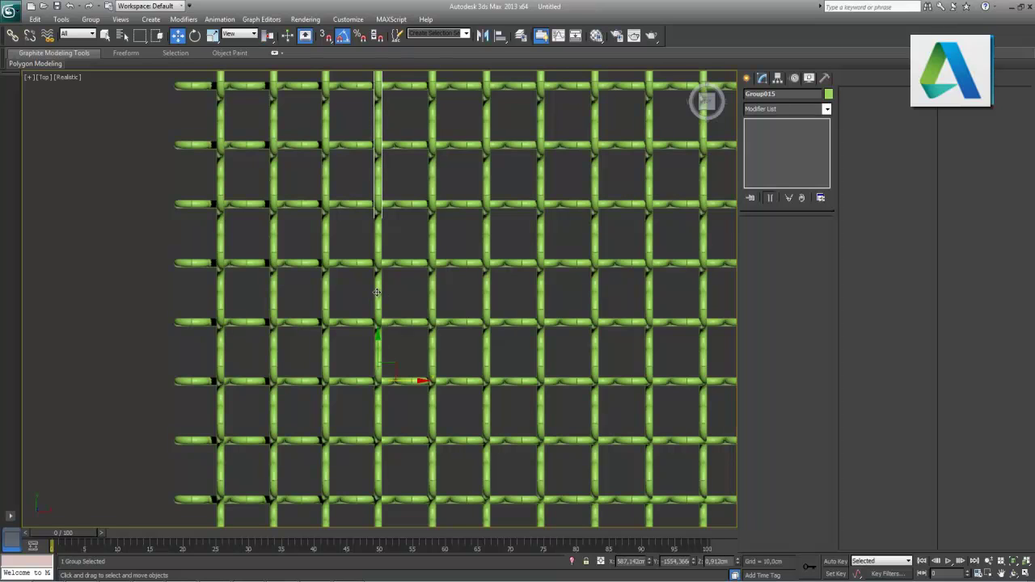
pyautogui.keyDown('ctrl'); pyautogui.click(433, 300); pyautogui.keyUp('ctrl')
pyautogui.keyDown('ctrl'); pyautogui.click(485, 308); pyautogui.keyUp('ctrl')
pyautogui.keyDown('ctrl'); pyautogui.click(541, 297); pyautogui.keyUp('ctrl')
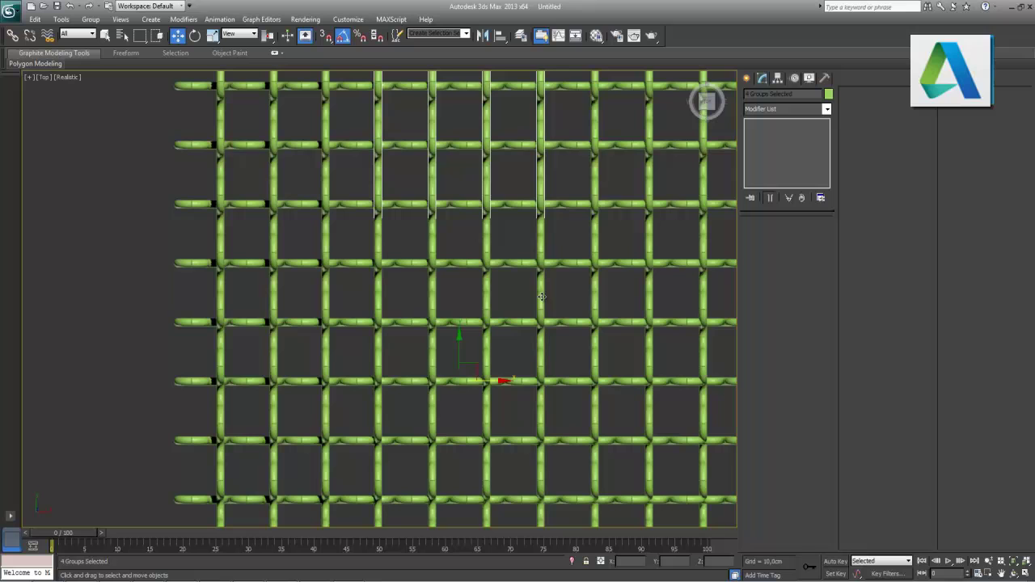
pyautogui.keyDown('ctrl'); pyautogui.click(596, 301); pyautogui.keyUp('ctrl')
pyautogui.keyDown('ctrl'); pyautogui.click(648, 302); pyautogui.keyUp('ctrl')
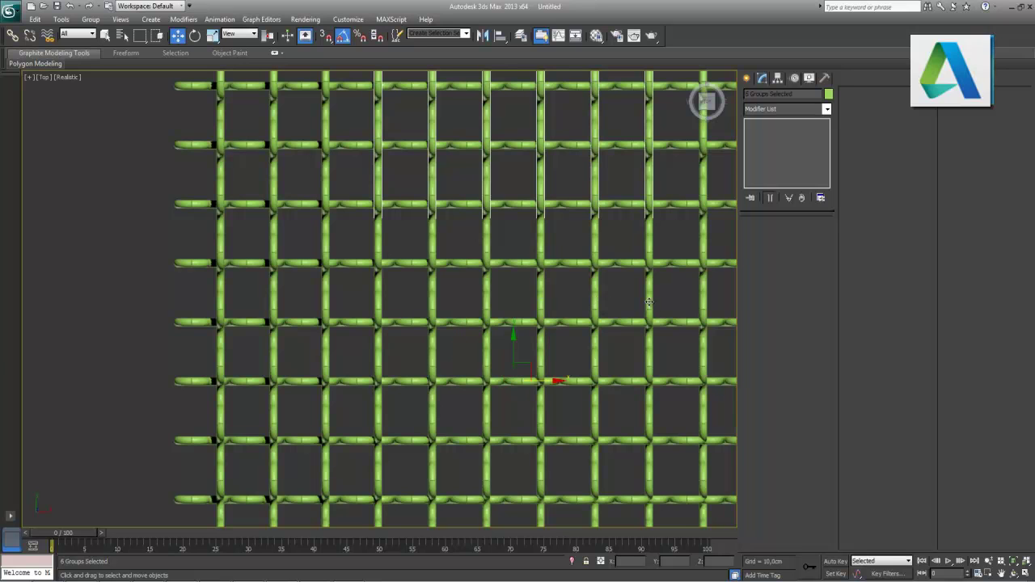
pyautogui.keyDown('ctrl'); pyautogui.click(703, 304); pyautogui.keyUp('ctrl')
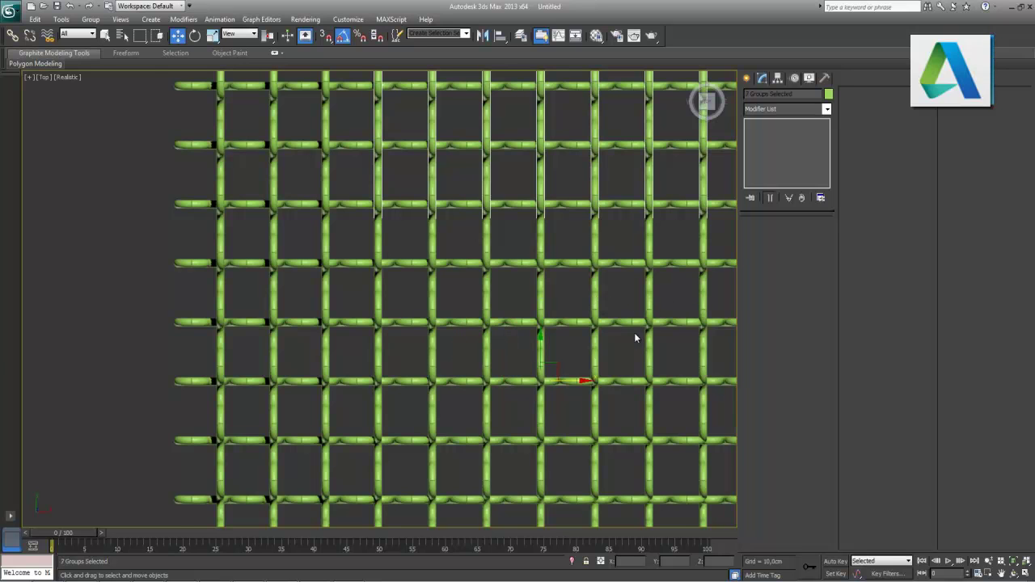
# Move the selected columns right to about 15,3cm, then nudge the rightmost column right.
pyautogui.scroll(2, 634, 338)
pyautogui.moveTo(634, 338)
pyautogui.mouseDown(button='middle')
pyautogui.moveTo(531, 340)
pyautogui.moveTo(502, 356)
pyautogui.mouseUp(button='middle')
pyautogui.scroll(-2, 531, 339)
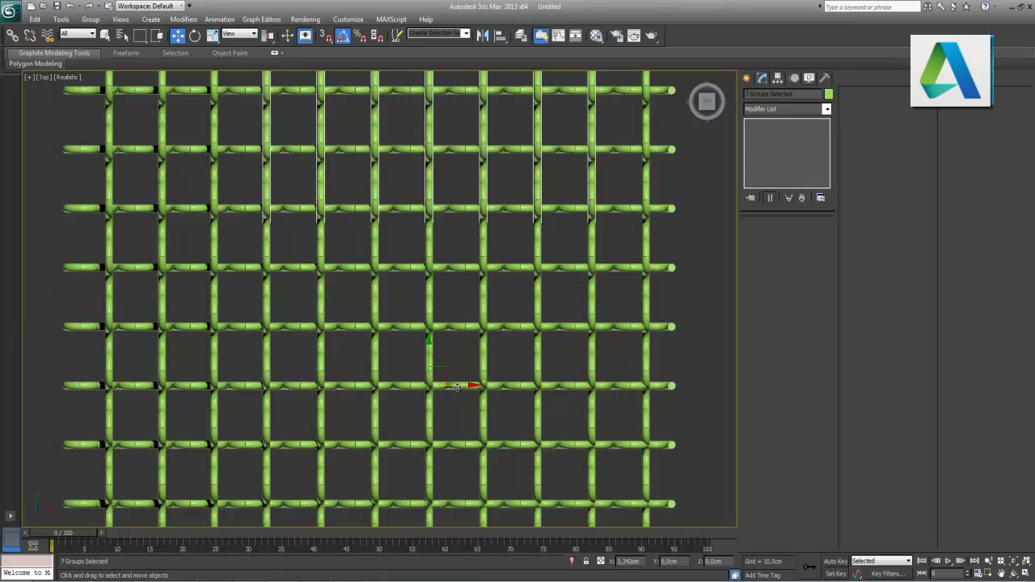
pyautogui.moveTo(456, 389); pyautogui.dragTo(458, 387)
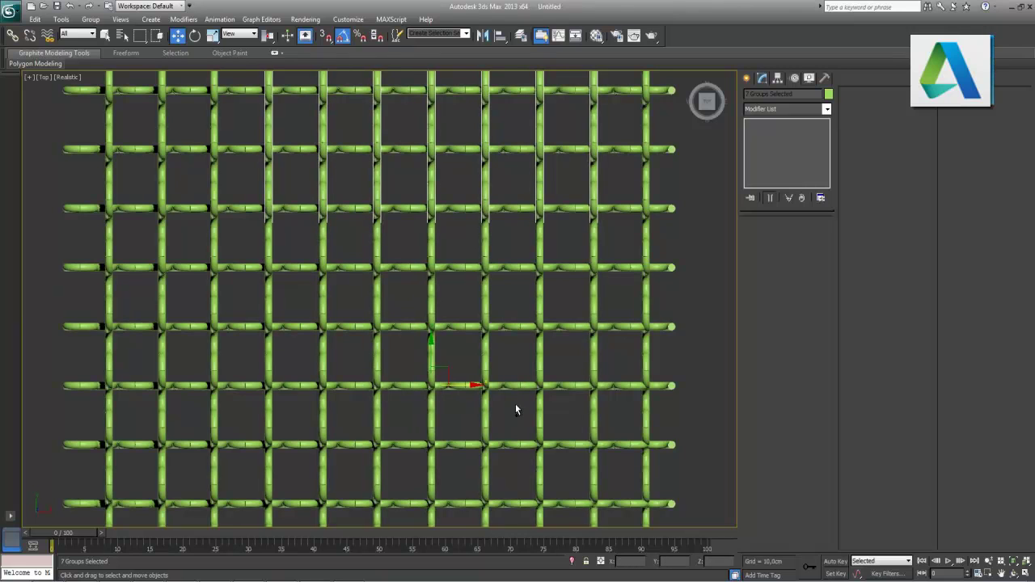
pyautogui.moveTo(463, 383); pyautogui.dragTo(468, 382)
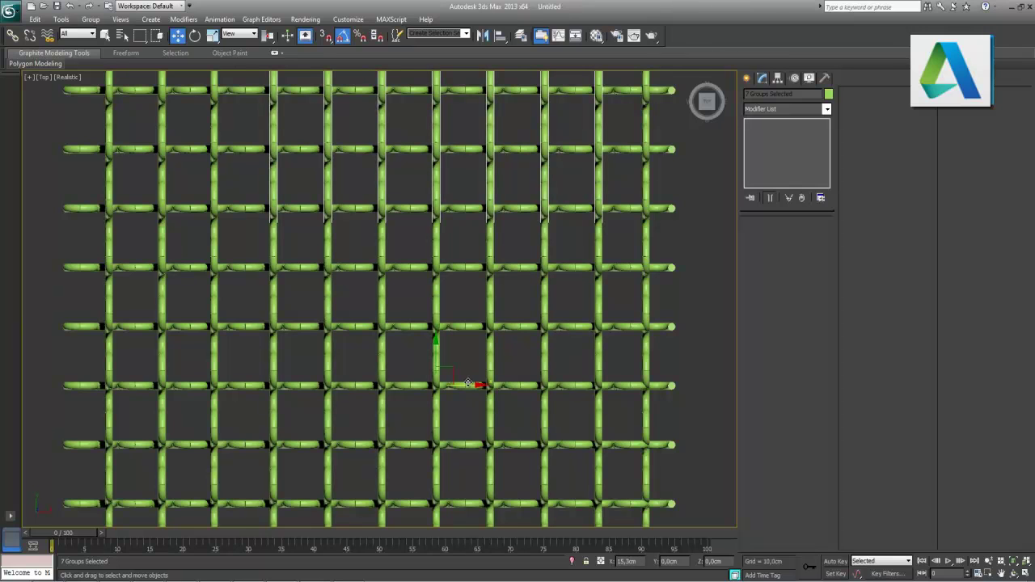
pyautogui.click(645, 370)
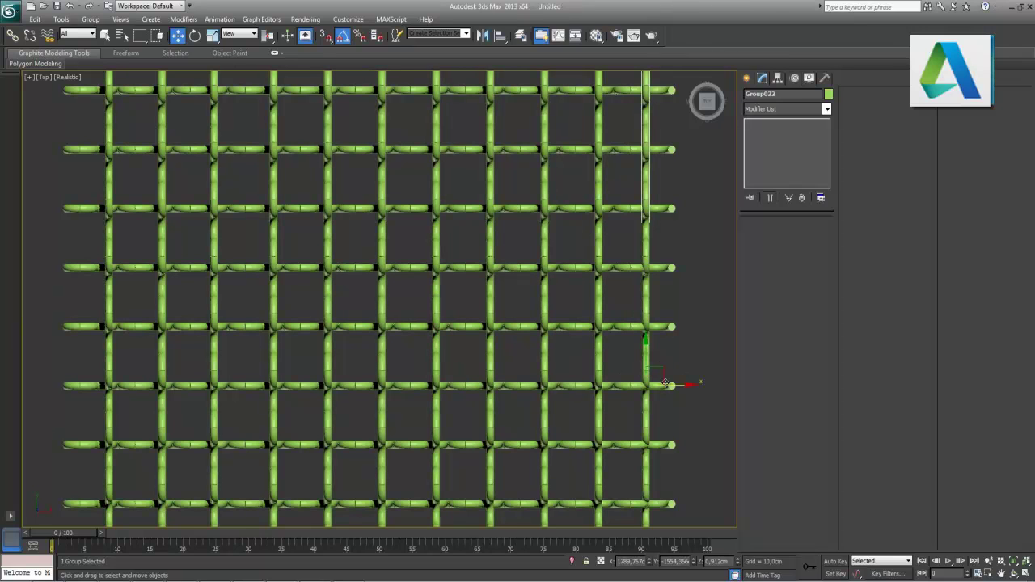
pyautogui.moveTo(688, 385); pyautogui.dragTo(692, 385)
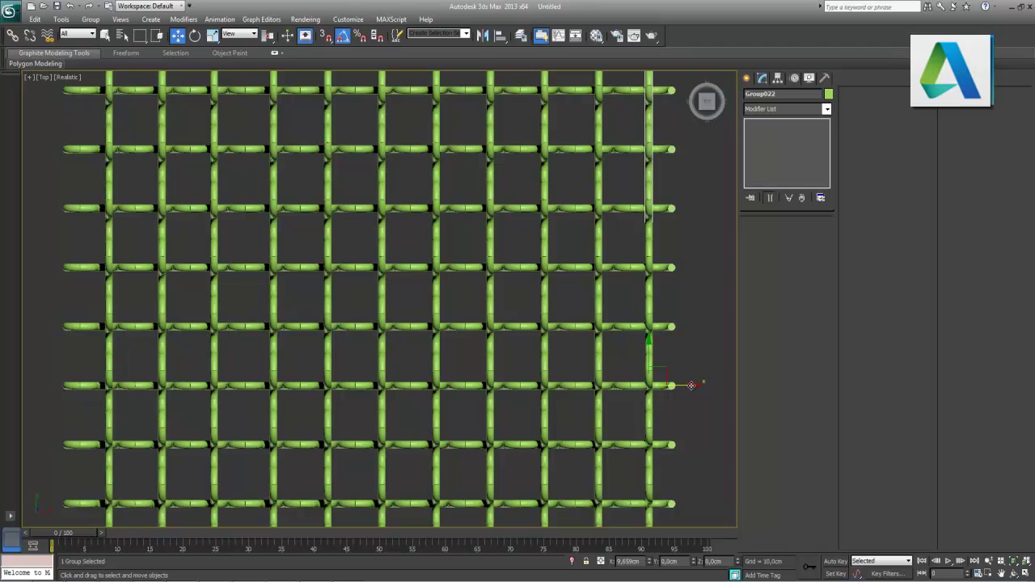
# Maximize the Perspective view and orbit to inspect the weave from the side.
pyautogui.click(688, 279)
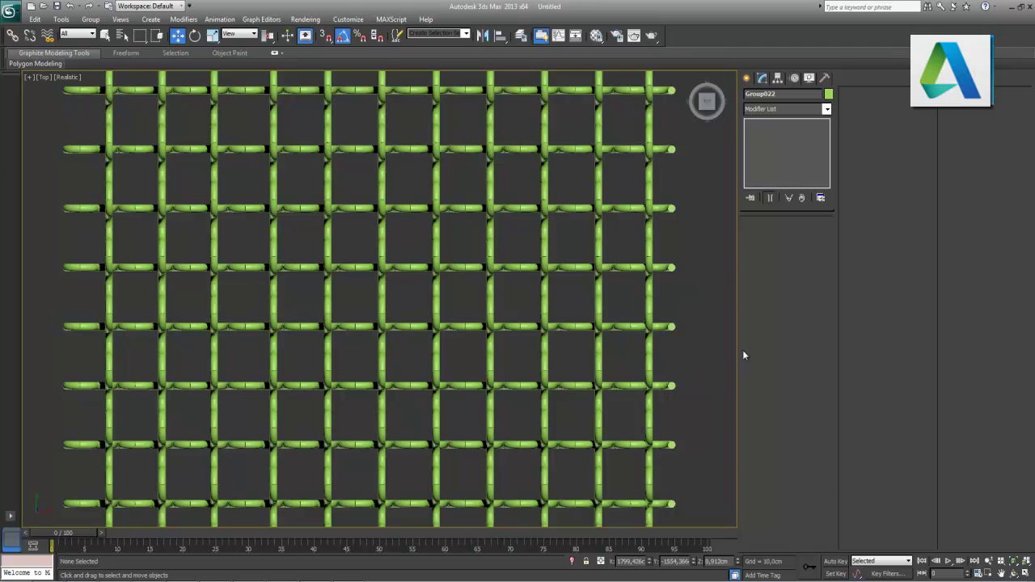
pyautogui.click(1025, 573)
pyautogui.click(649, 368)
pyautogui.click(1024, 573)
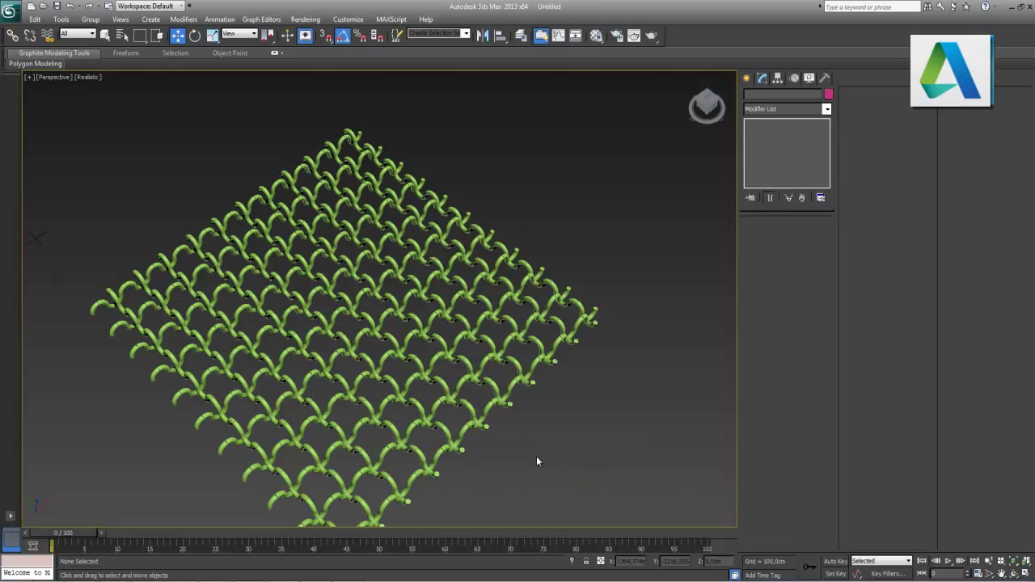
pyautogui.moveTo(527, 455)
pyautogui.keyDown('alt'); pyautogui.mouseDown(button='middle')
pyautogui.moveTo(545, 400)
pyautogui.moveTo(521, 431)
pyautogui.moveTo(577, 390)
pyautogui.moveTo(472, 418)
pyautogui.mouseUp(button='middle'); pyautogui.keyUp('alt')
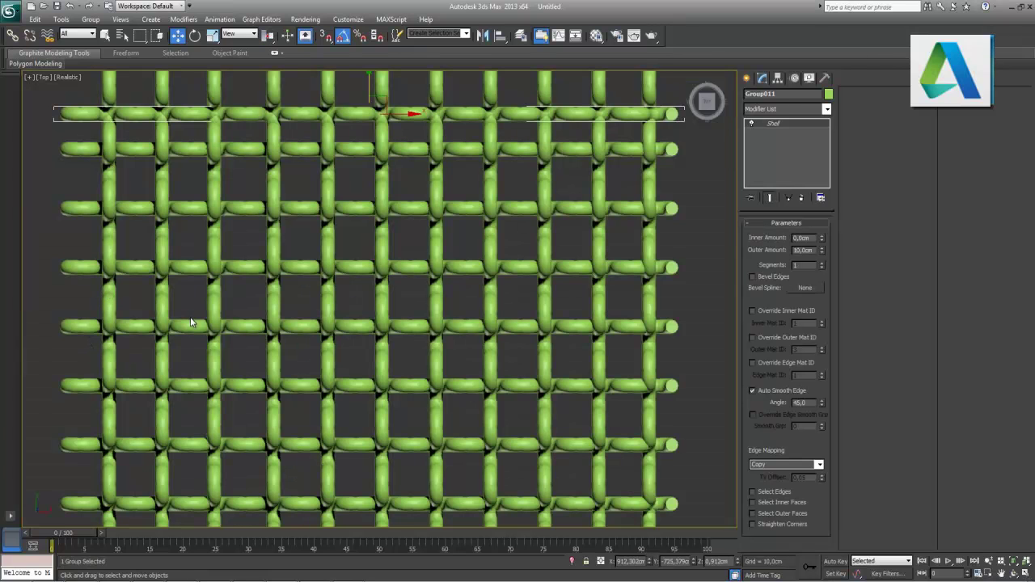
# Try moving the second horizontal bar row down, then undo the move.
pyautogui.click(45, 309)
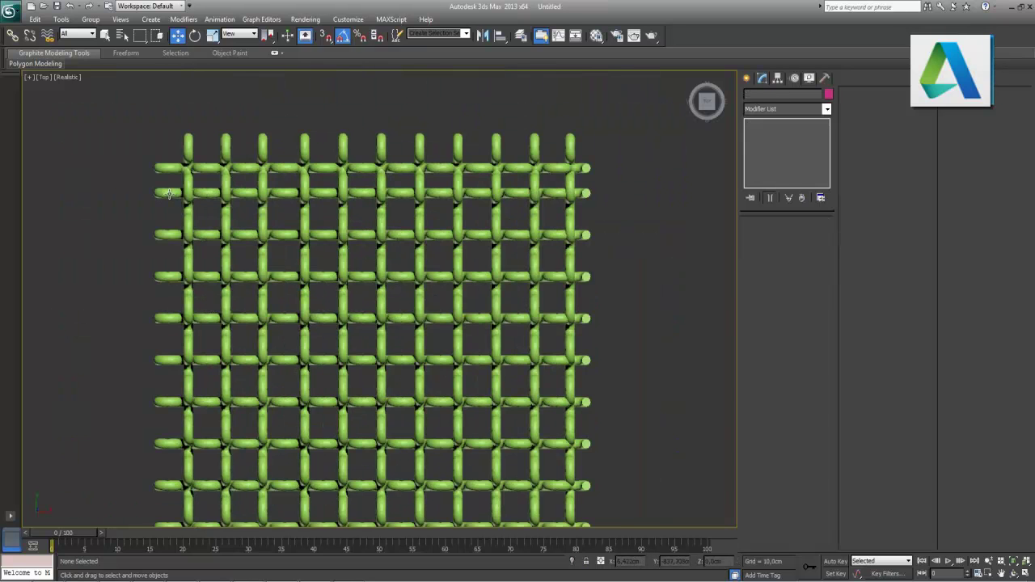
pyautogui.click(181, 191)
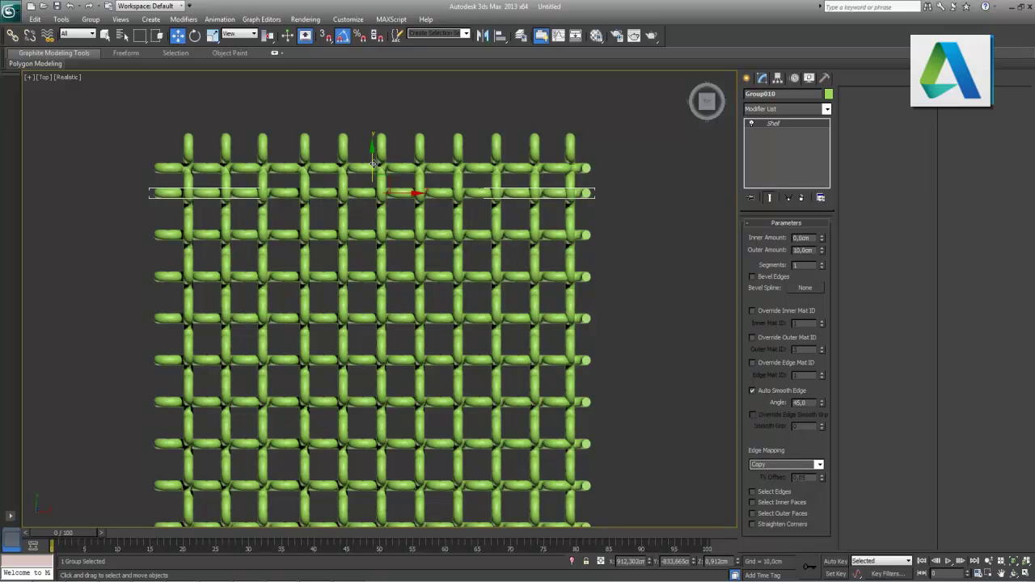
pyautogui.moveTo(373, 165); pyautogui.dragTo(369, 181)
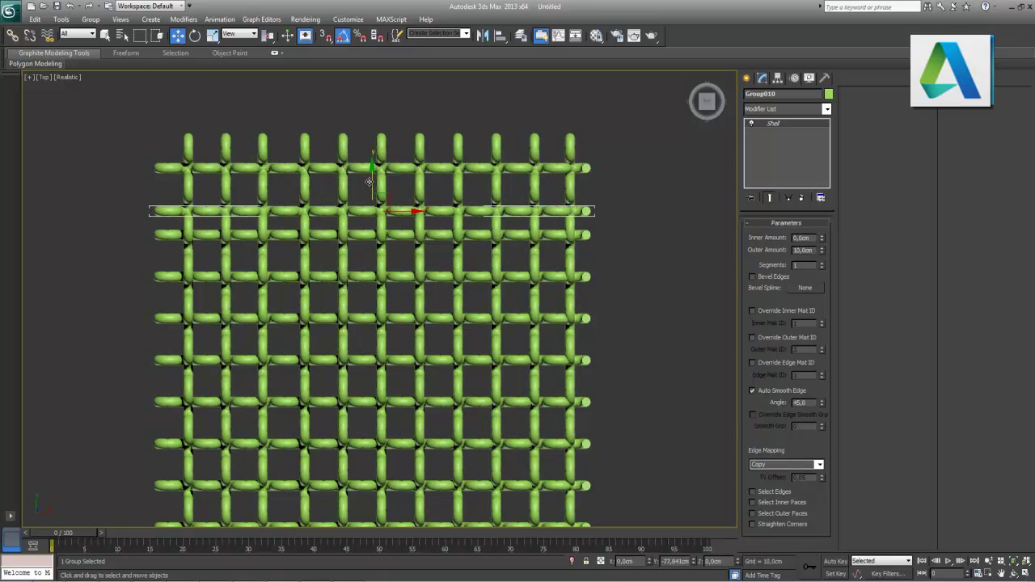
pyautogui.hotkey('ctrl', 'z')
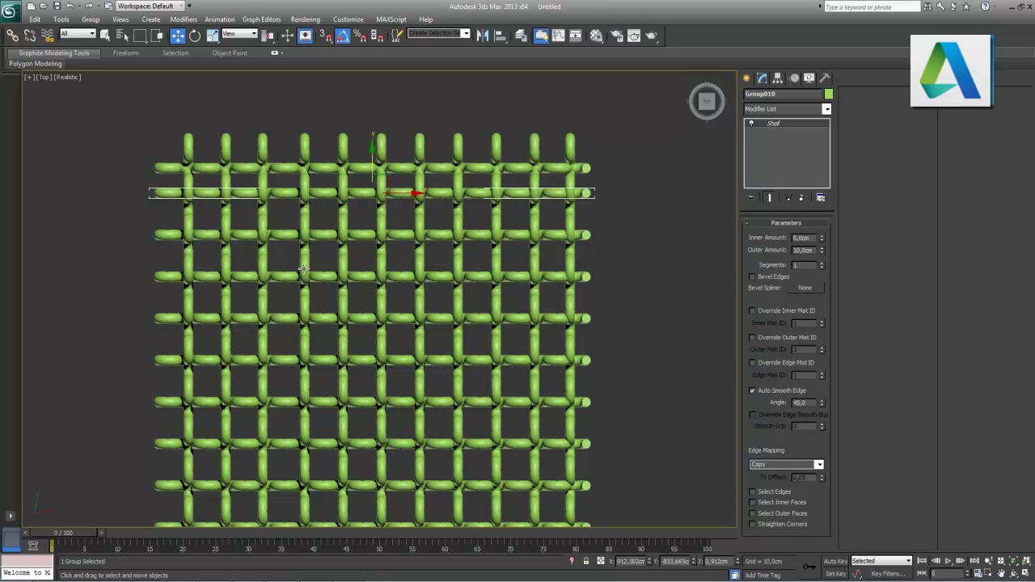
# Window-select every group of the wire grid in the Top view.
pyautogui.moveTo(420, 411); pyautogui.dragTo(413, 275, button='middle')
pyautogui.click(643, 388)
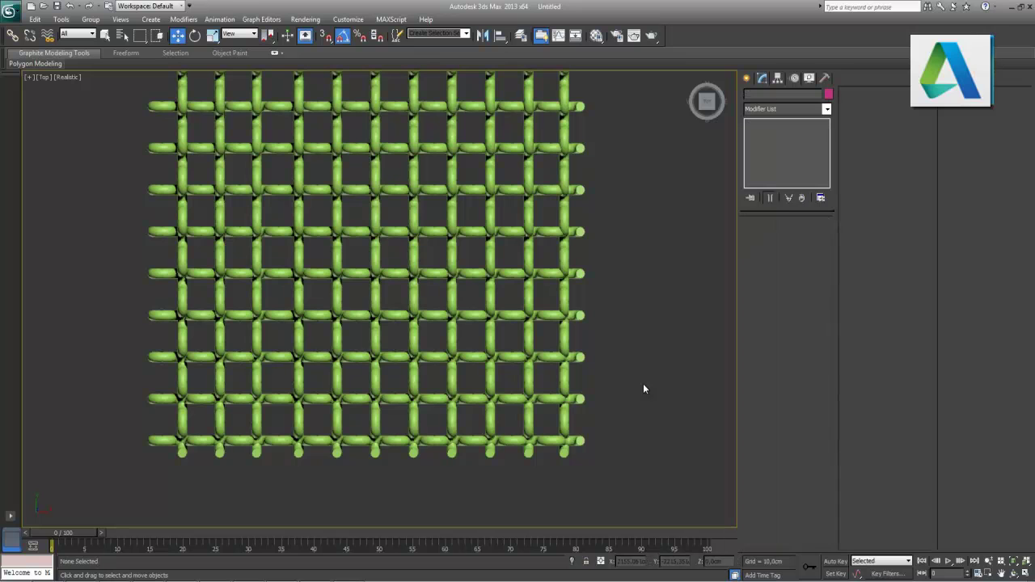
pyautogui.moveTo(624, 370); pyautogui.dragTo(608, 381, button='middle')
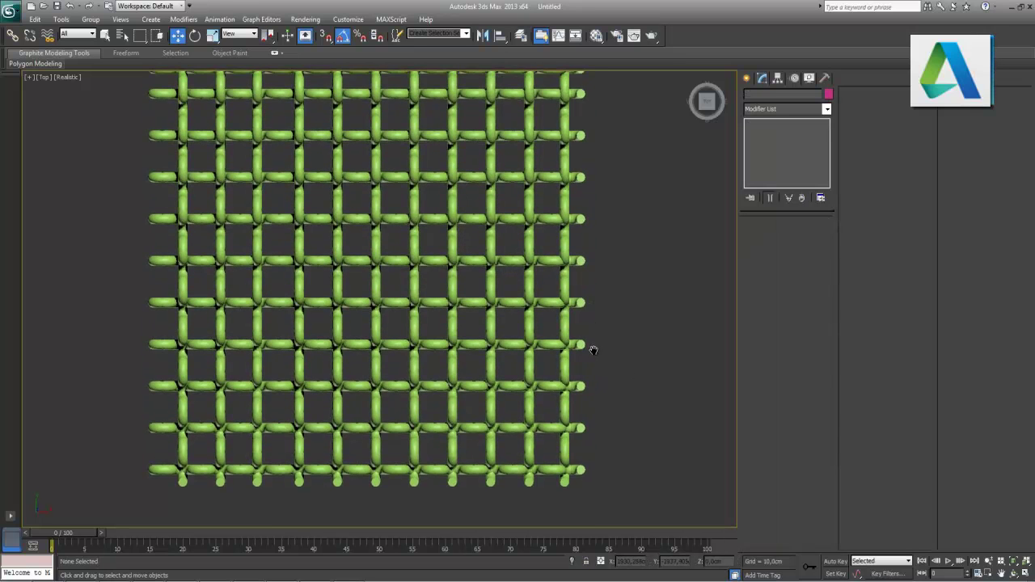
pyautogui.click(538, 302)
pyautogui.scroll(-3, 563, 291)
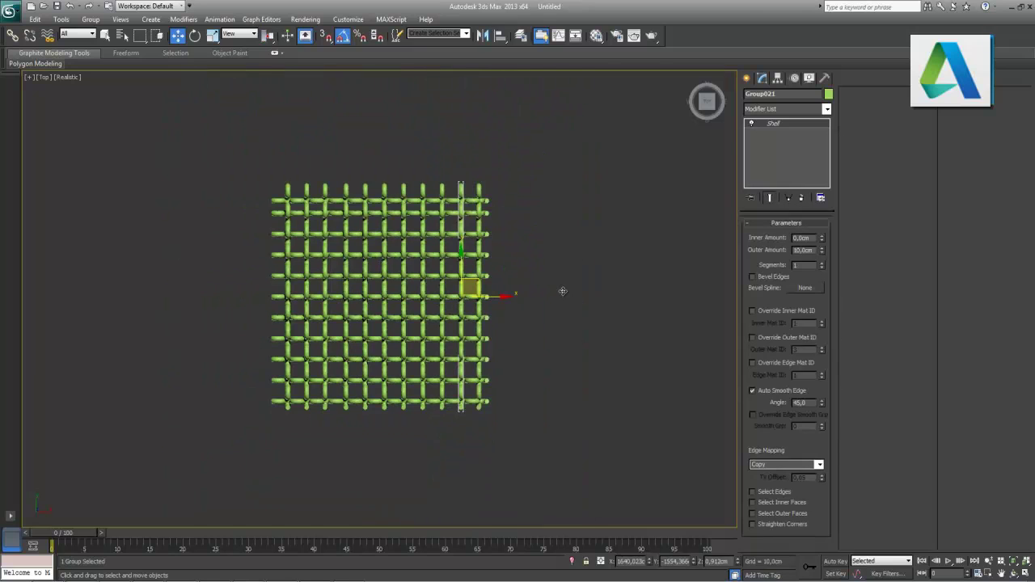
pyautogui.scroll(3, 563, 291)
pyautogui.click(636, 336)
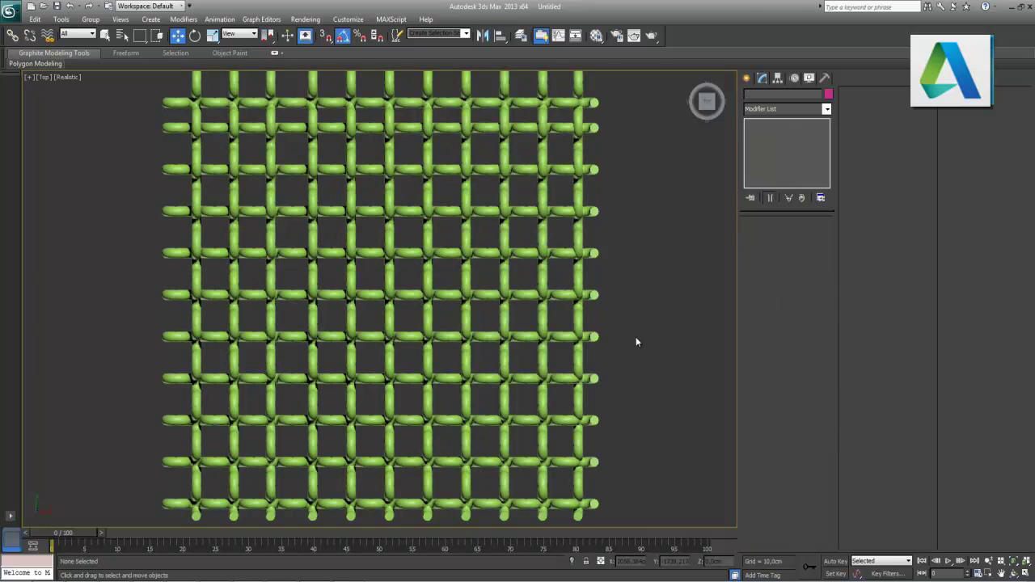
pyautogui.scroll(-2, 632, 368)
pyautogui.moveTo(591, 475)
pyautogui.mouseDown()
pyautogui.moveTo(193, 179)
pyautogui.moveTo(172, 121)
pyautogui.mouseUp()
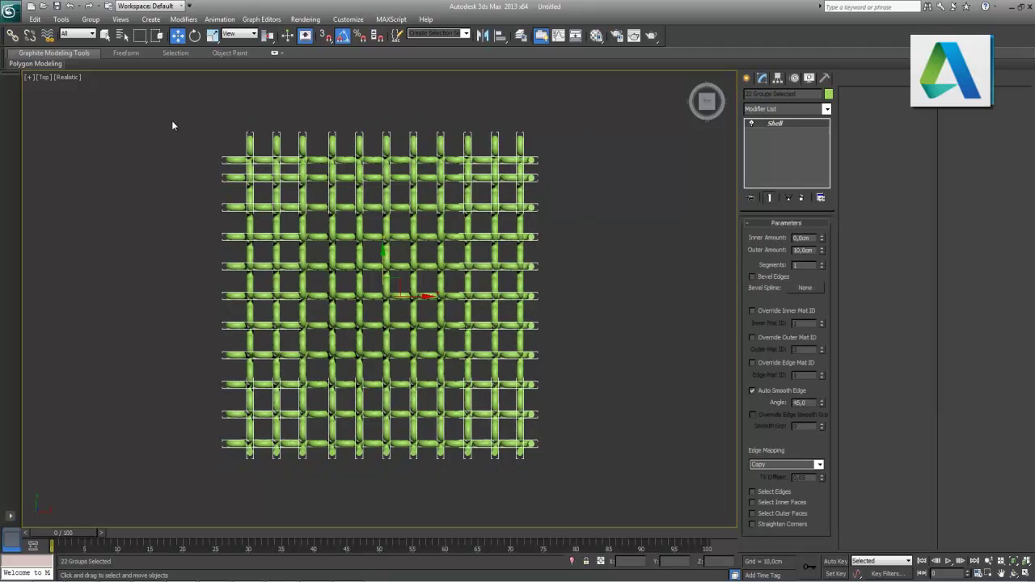
# Give the 22 selected wire groups a white object colour, then deselect and frame the grid.
pyautogui.click(828, 94)
pyautogui.click(613, 321)
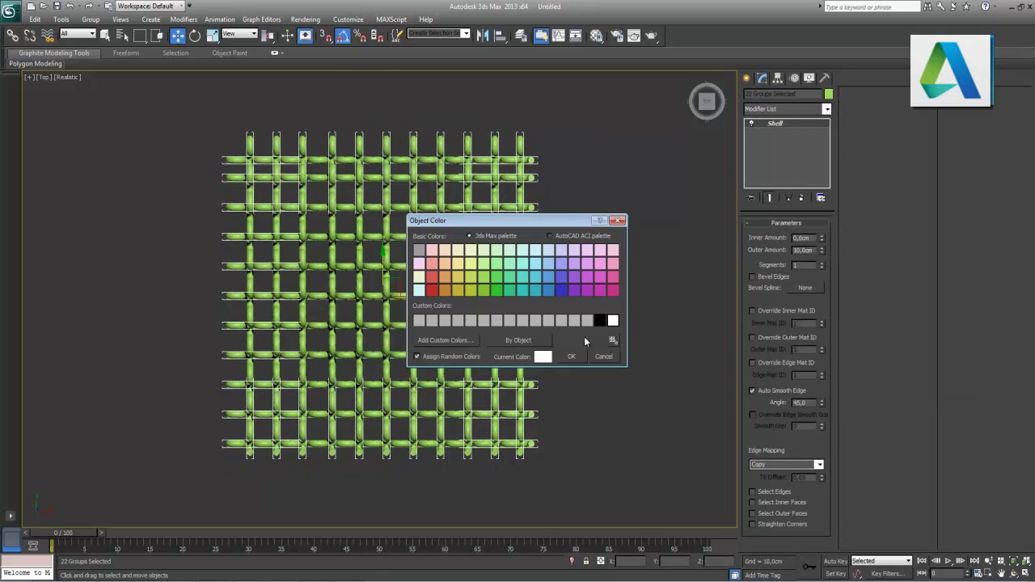
pyautogui.click(571, 357)
pyautogui.click(577, 371)
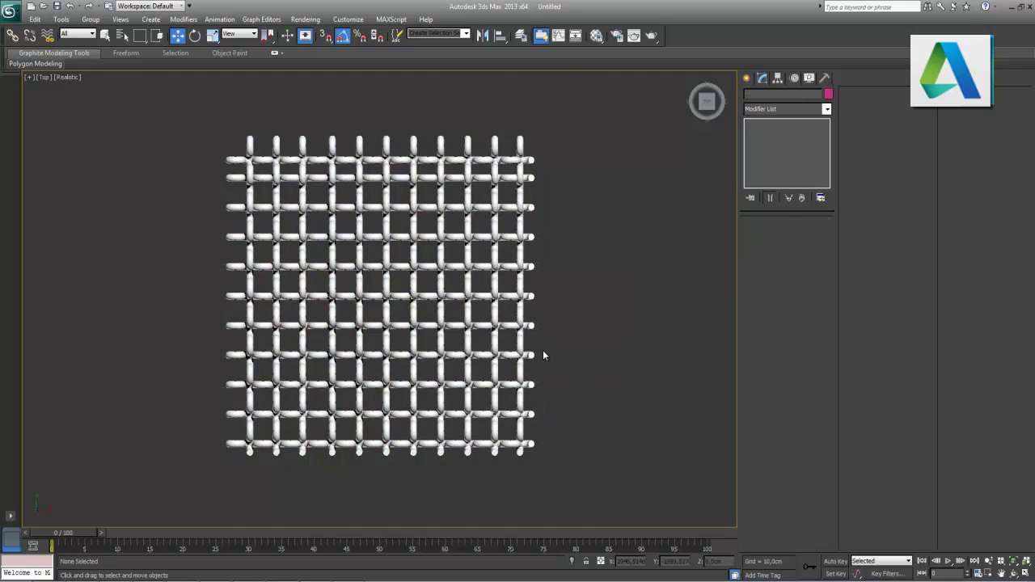
pyautogui.press('z')
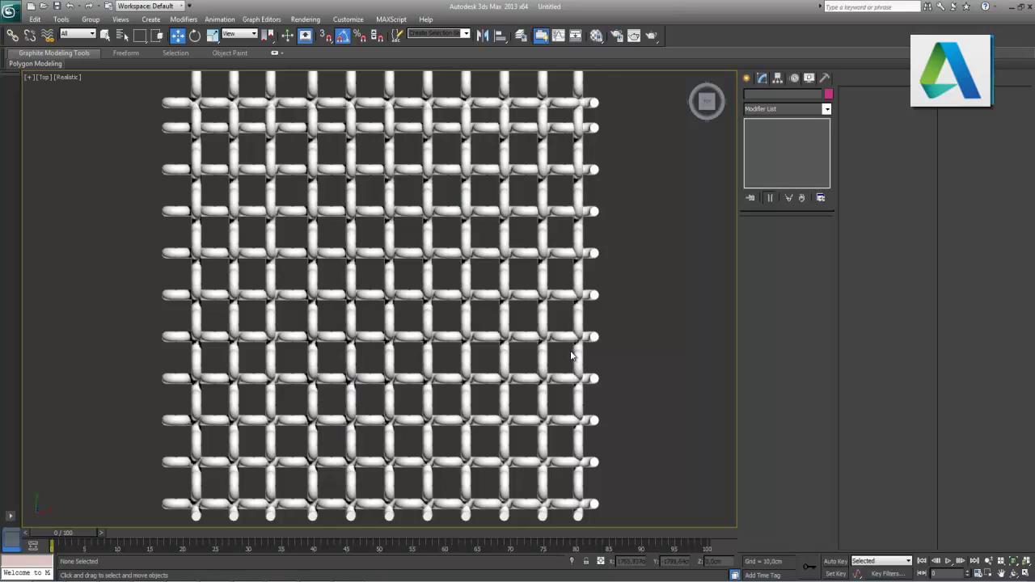
pyautogui.scroll(-2, 571, 355)
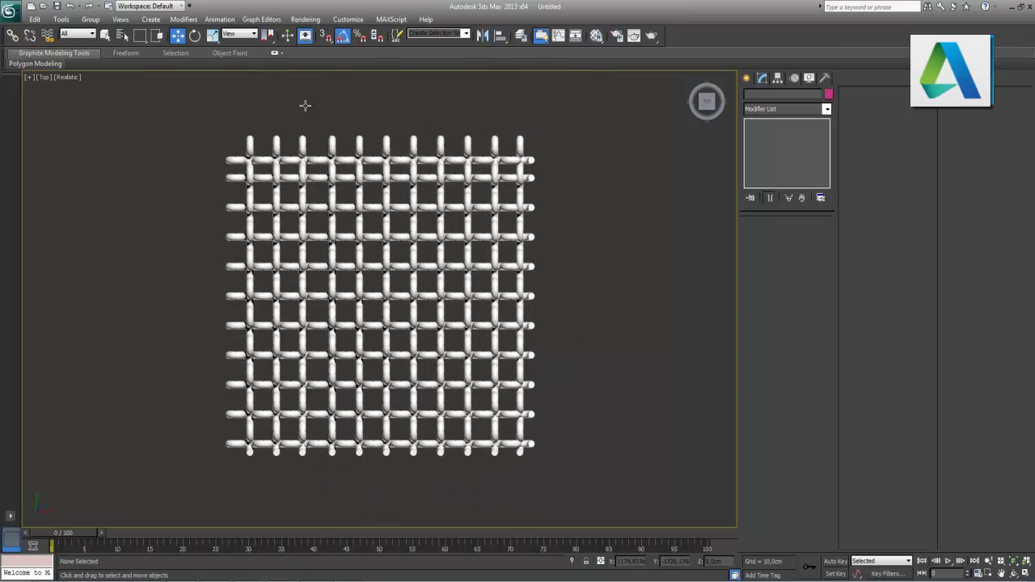
# Add a Z Depth render element in Render Setup.
pyautogui.click(308, 19)
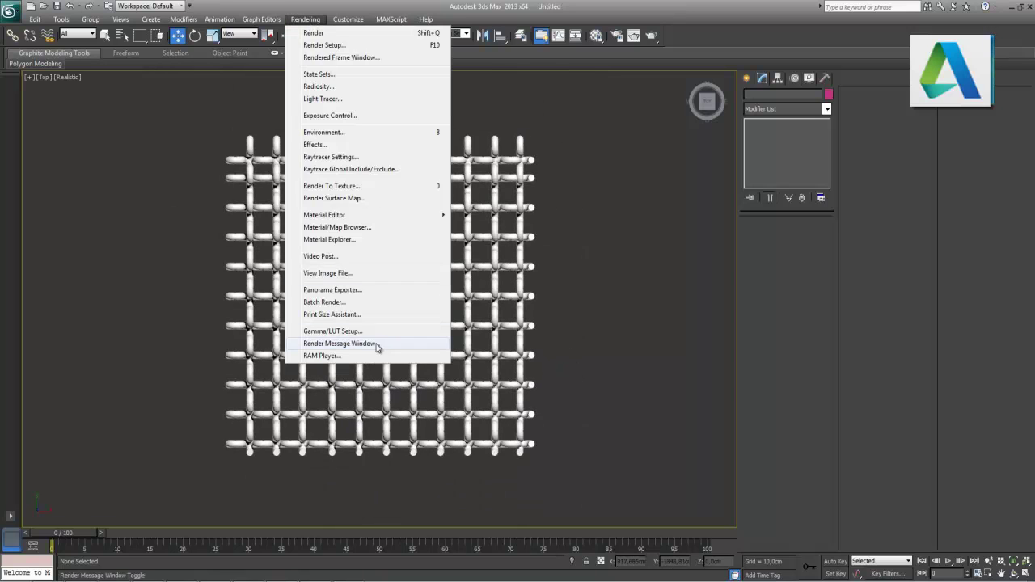
pyautogui.click(324, 46)
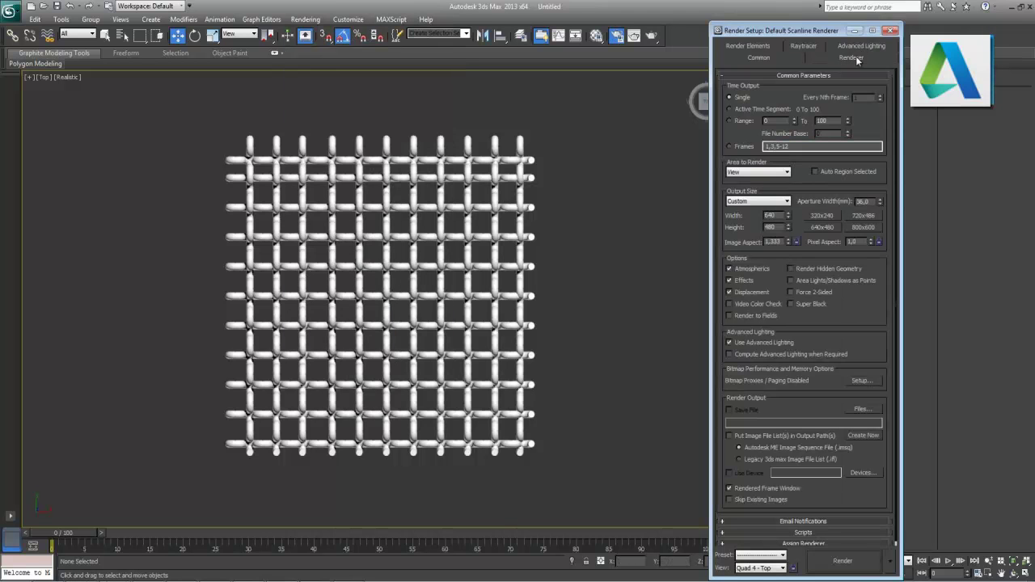
pyautogui.click(759, 47)
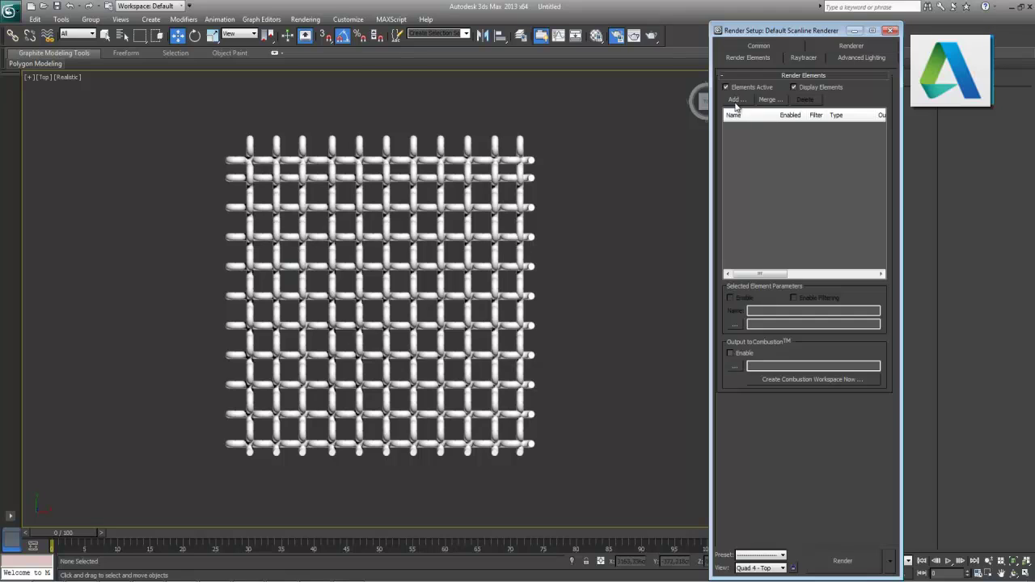
pyautogui.click(737, 99)
pyautogui.click(753, 326)
pyautogui.press('End')
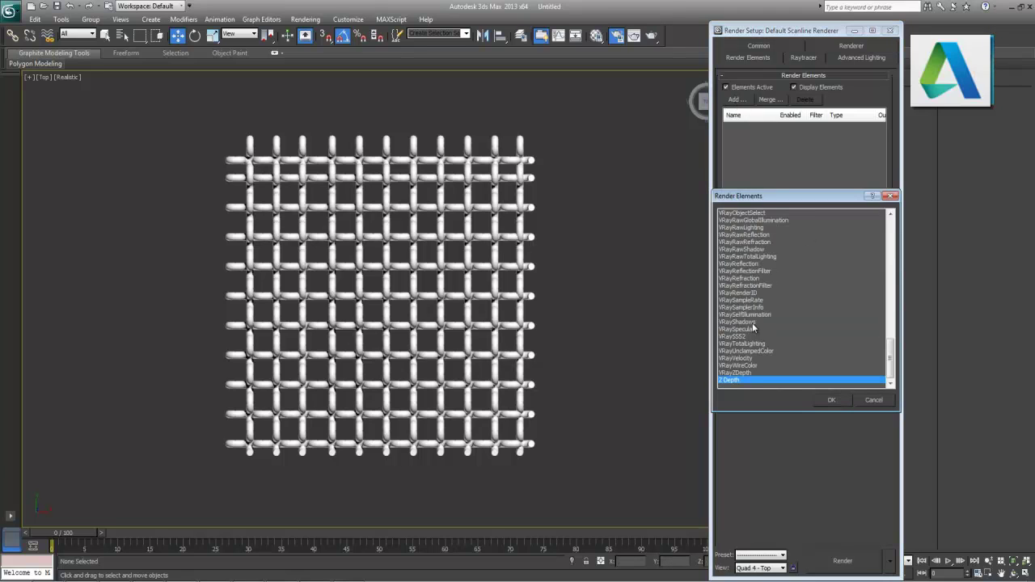
pyautogui.click(833, 399)
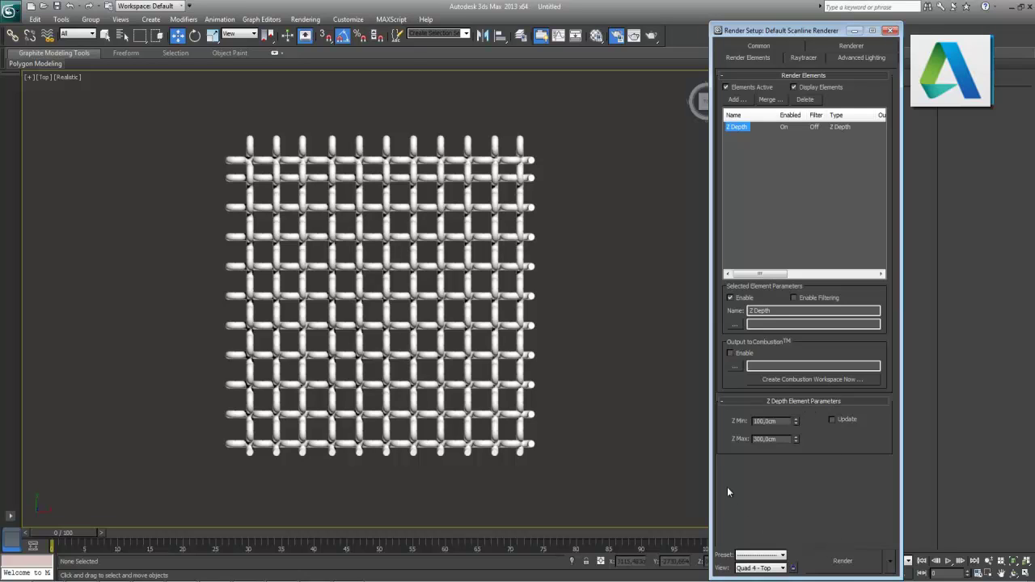
# Turn on Safe Frame in the Top view and zoom until the grid fills it.
pyautogui.click(623, 403)
pyautogui.hotkey('shift', 'f')
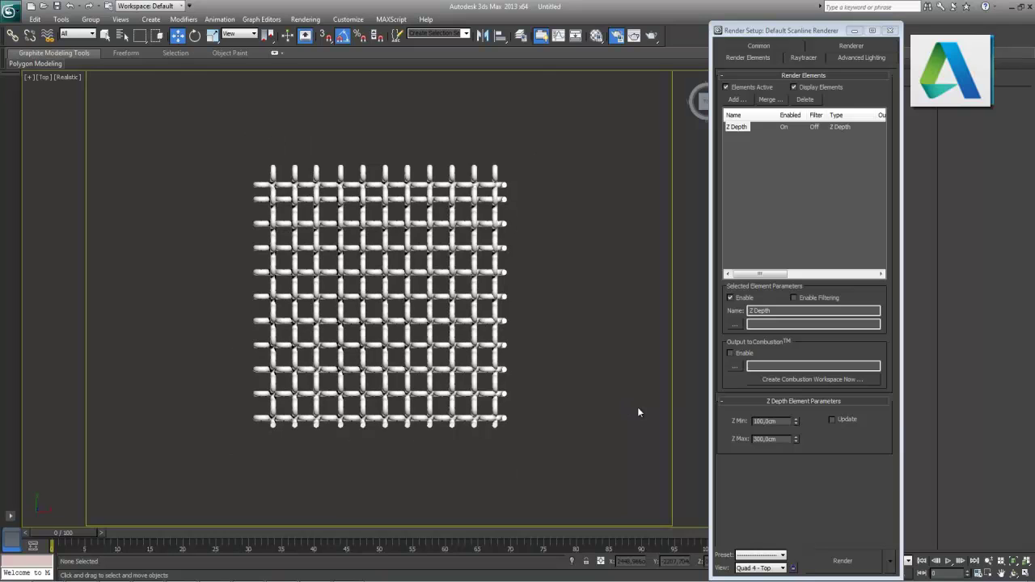
pyautogui.click(988, 560)
pyautogui.moveTo(413, 385); pyautogui.dragTo(412, 357)
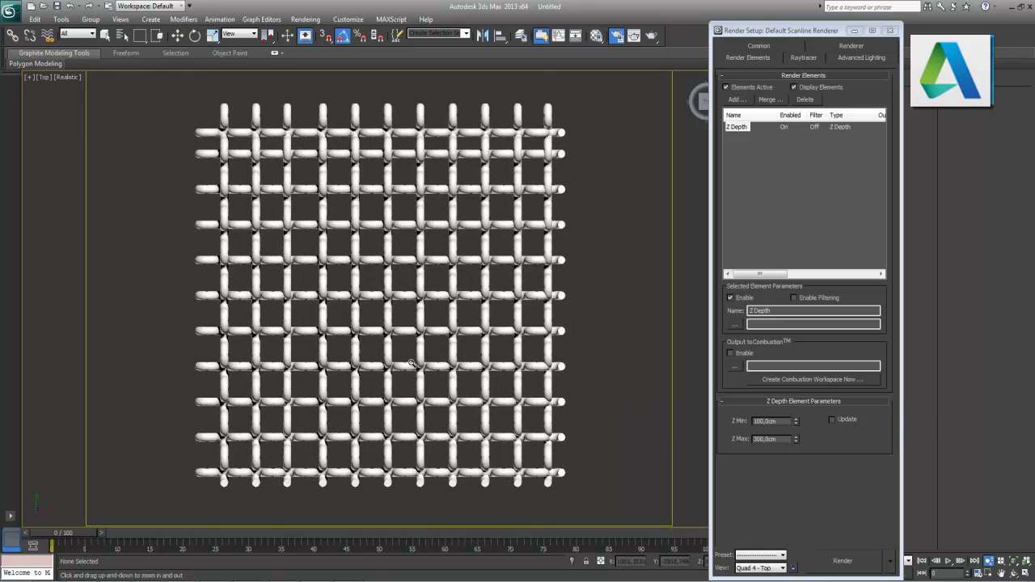
# Render the Top view with its Z Depth pass, then close the render window.
pyautogui.hotkey('shift', 'q')
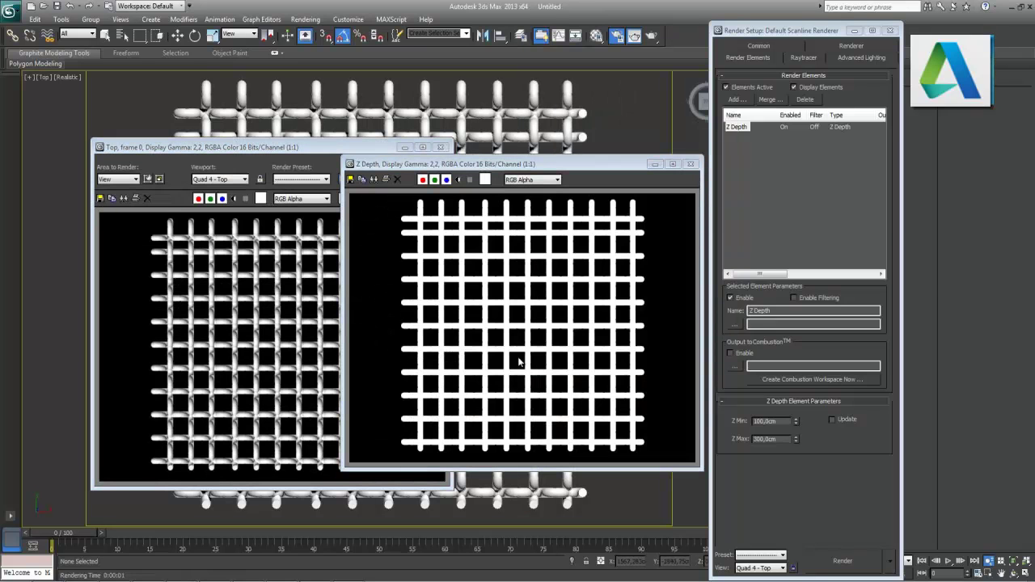
pyautogui.moveTo(477, 166); pyautogui.dragTo(616, 186)
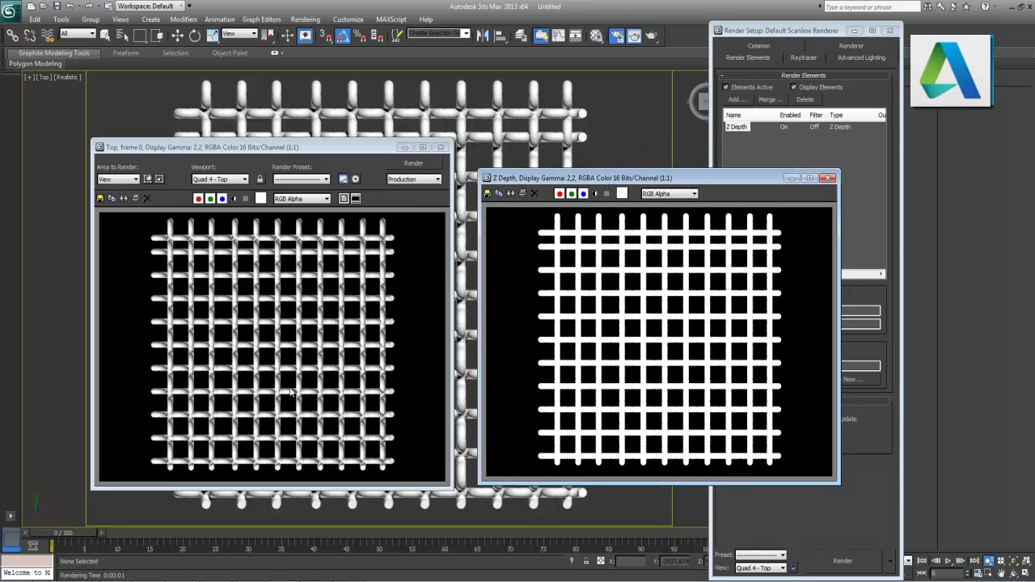
pyautogui.click(442, 148)
# Move the second horizontal bar down to even the spacing.
pyautogui.press('w')
pyautogui.click(402, 138)
pyautogui.moveTo(379, 106)
pyautogui.mouseDown()
pyautogui.moveTo(374, 123)
pyautogui.moveTo(374, 105)
pyautogui.mouseUp()
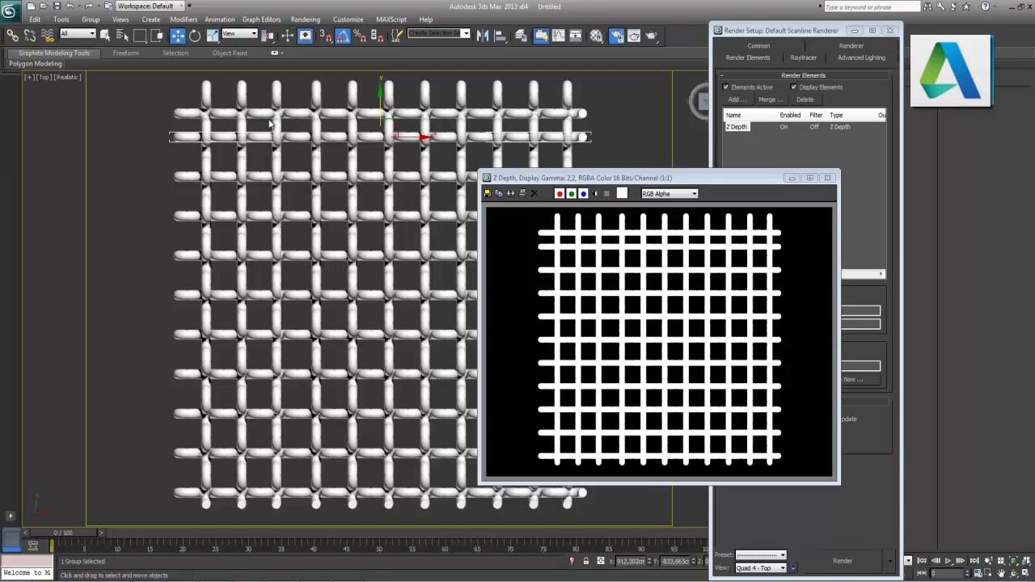
# Move the top horizontal bar up to even the rows, then re-render with the Z Depth pass.
pyautogui.click(268, 114)
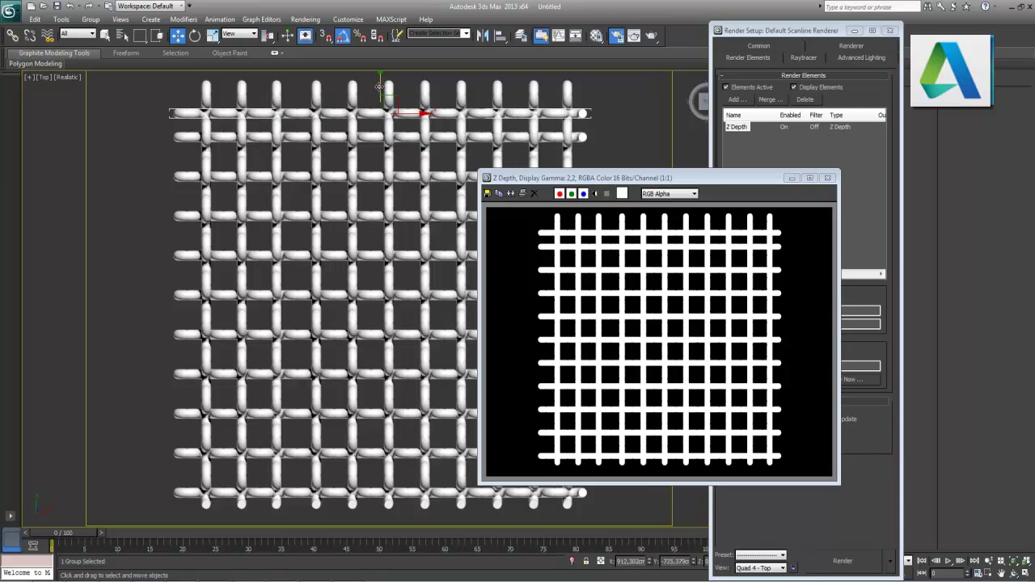
pyautogui.moveTo(380, 86); pyautogui.dragTo(380, 70)
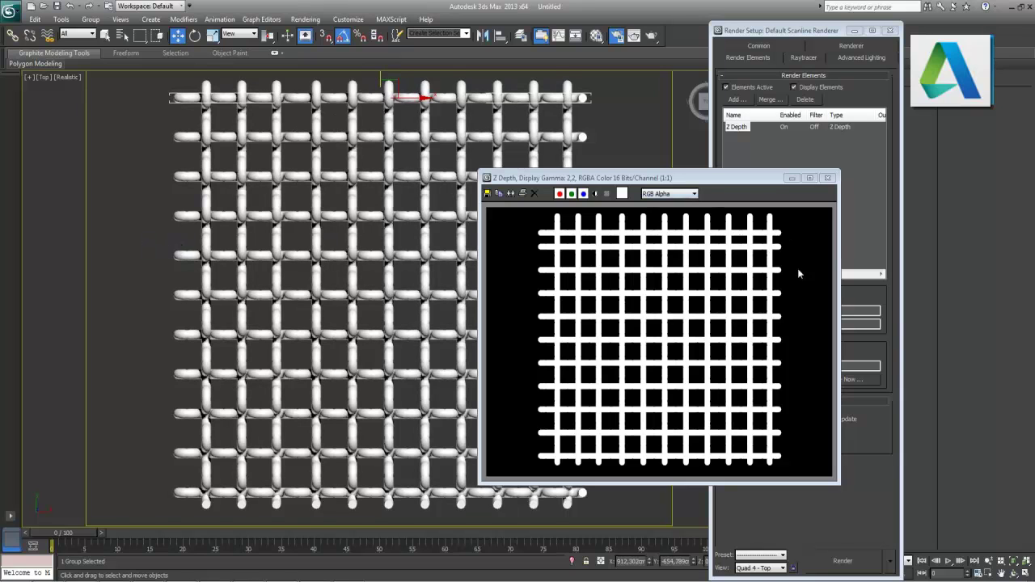
pyautogui.click(870, 563)
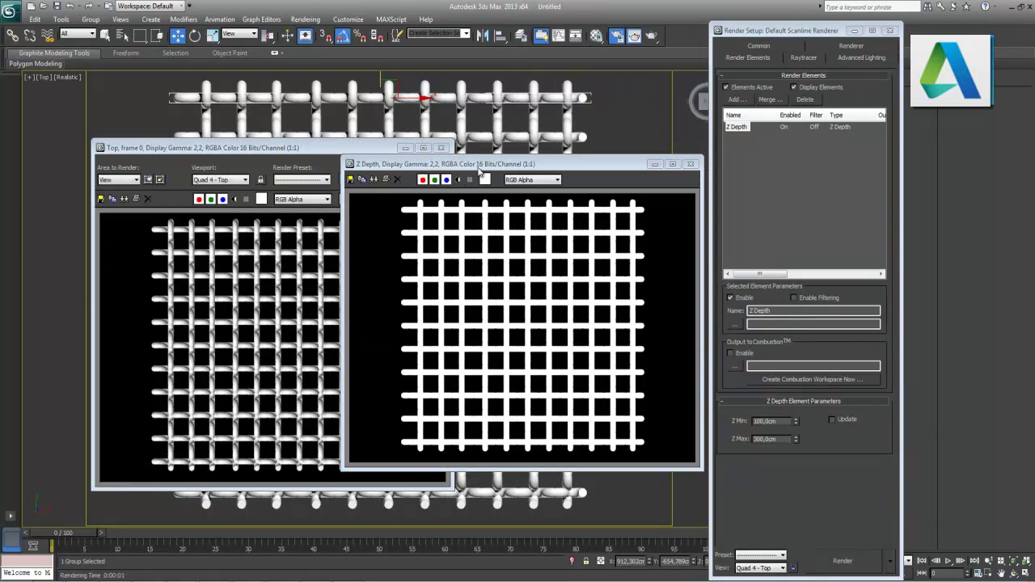
pyautogui.moveTo(480, 166); pyautogui.dragTo(648, 178)
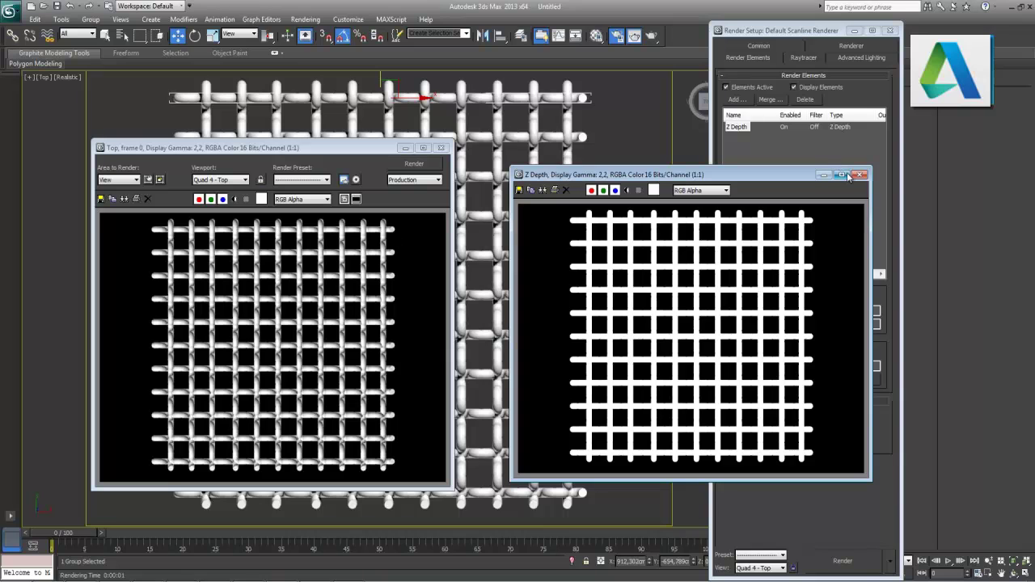
# Save the Top view render as 1.jpg and the Z Depth render as 2 on the Desktop.
pyautogui.click(337, 276)
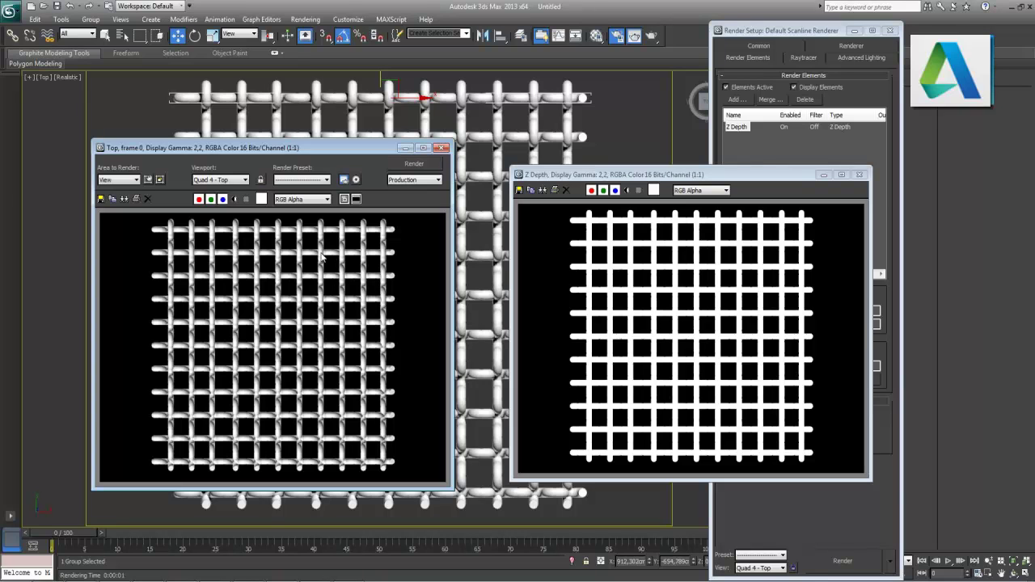
pyautogui.click(100, 199)
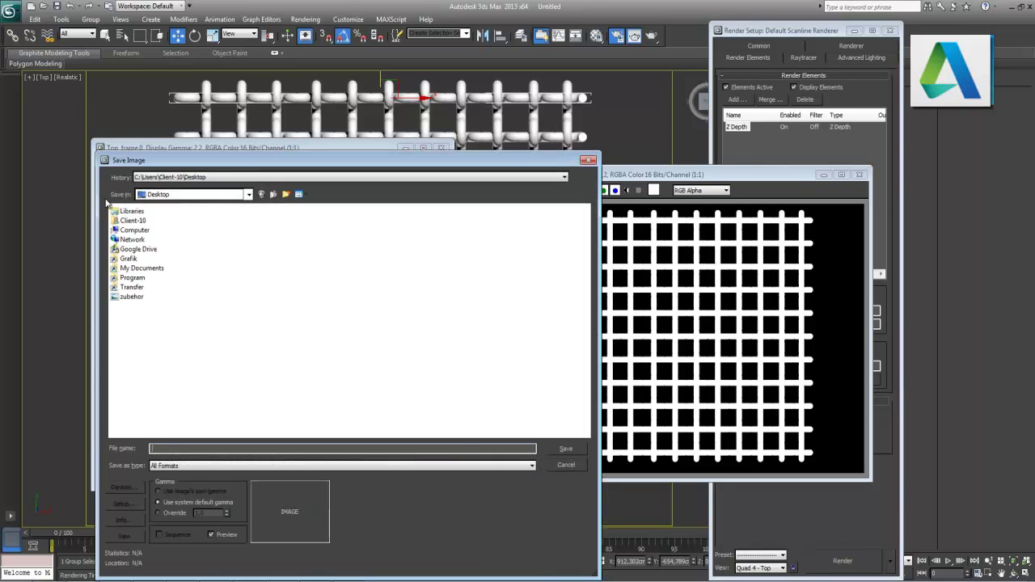
pyautogui.write('1')
pyautogui.scroll(-5, 235, 464)
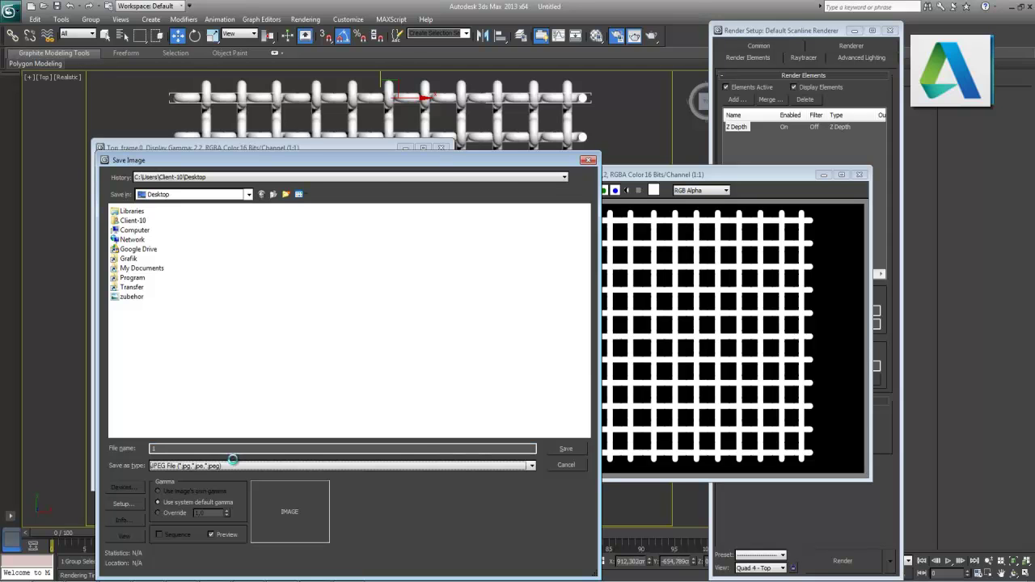
pyautogui.press('Return')
pyautogui.click(546, 392)
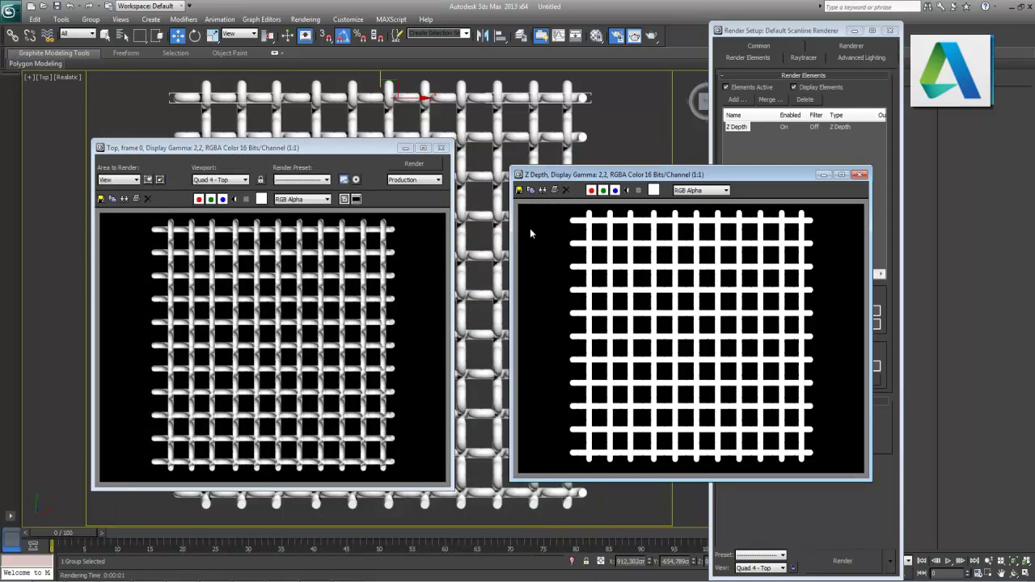
pyautogui.click(520, 189)
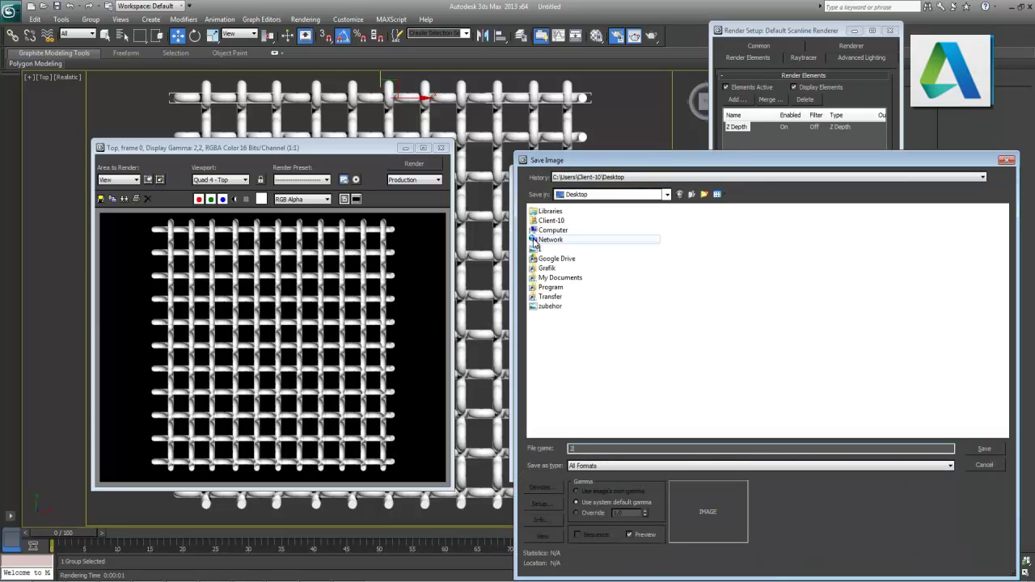
pyautogui.press('Return')
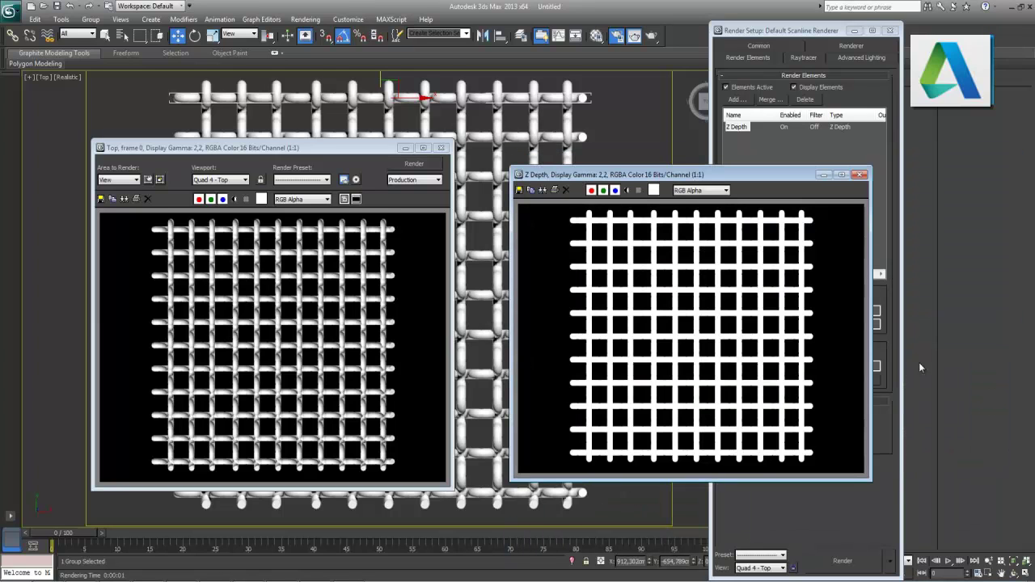
# Close both render windows and Render Setup, deselect, and zoom the grid back into view.
pyautogui.click(858, 175)
pyautogui.click(441, 148)
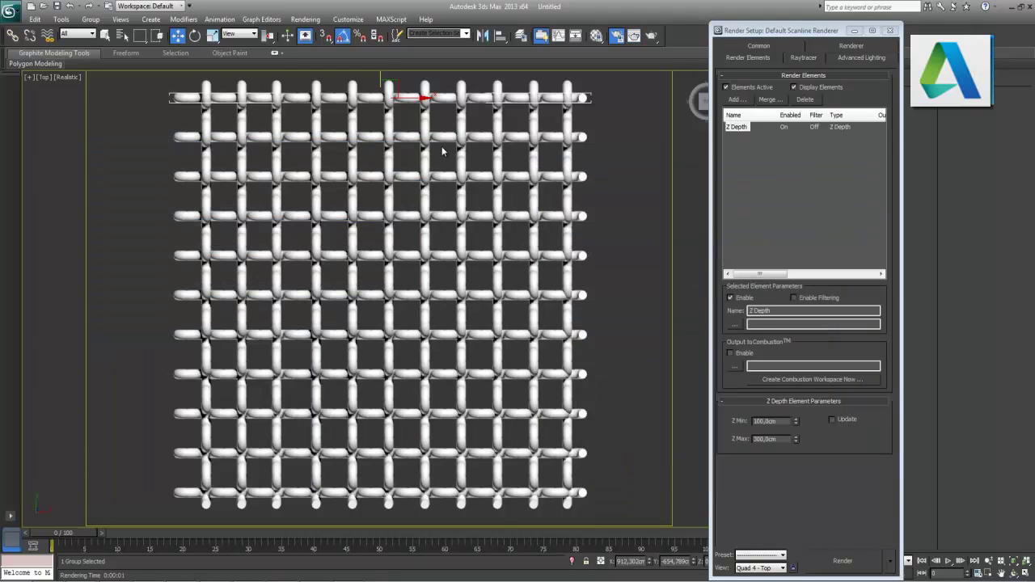
pyautogui.click(890, 30)
pyautogui.click(608, 242)
pyautogui.press('z')
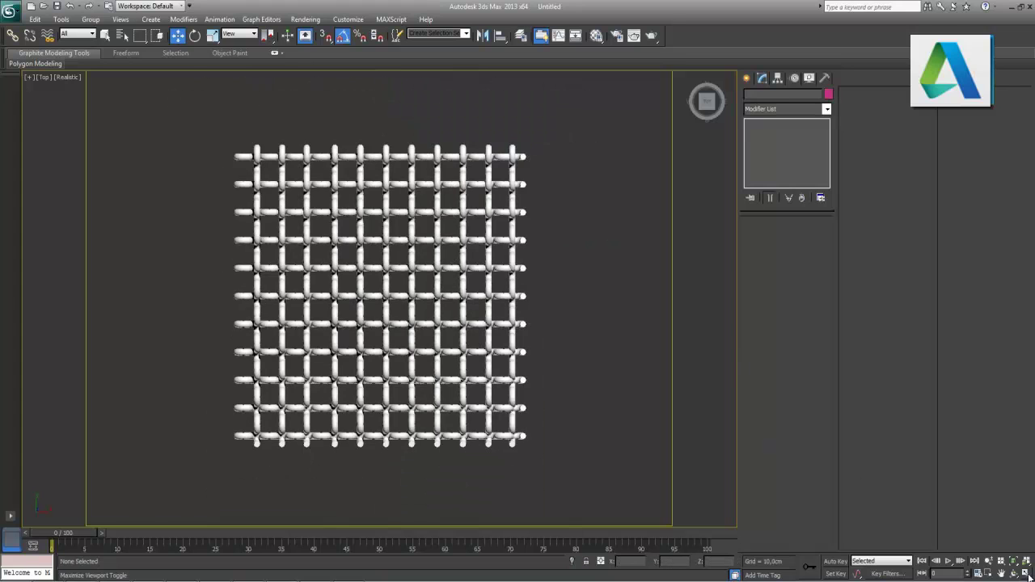
pyautogui.click(1026, 572)
pyautogui.click(700, 438)
# Drag out a large Standard Primitives plane in the maximized Perspective view, orbit, and open the Material Editor.
pyautogui.scroll(3, 700, 438)
pyautogui.scroll(3, 700, 438)
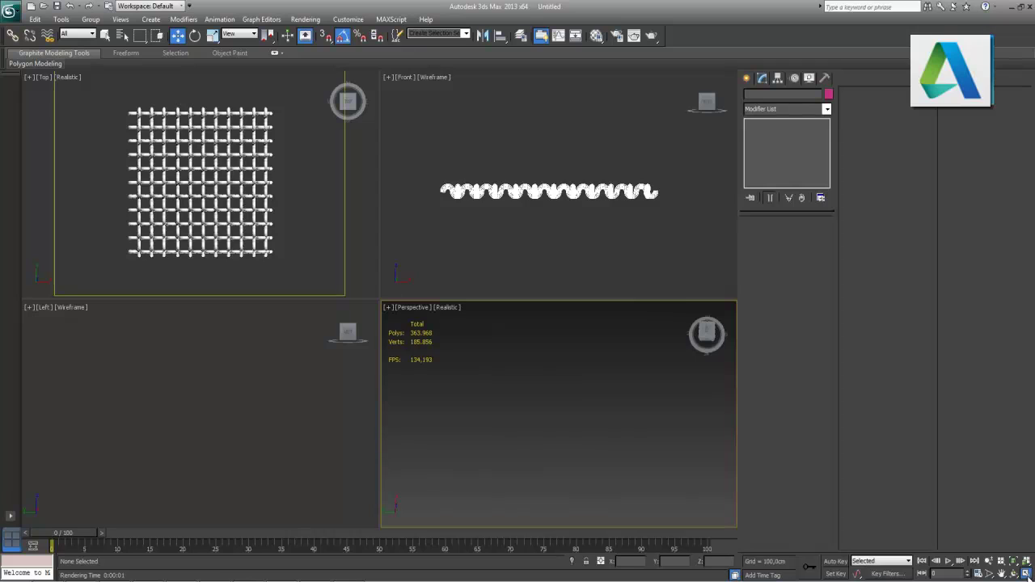
pyautogui.click(1026, 573)
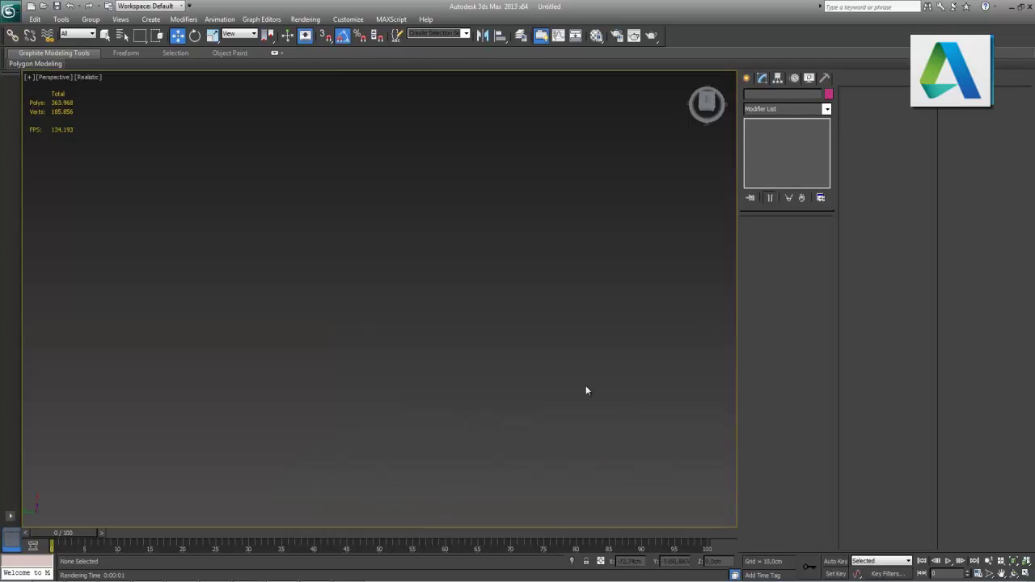
pyautogui.click(745, 77)
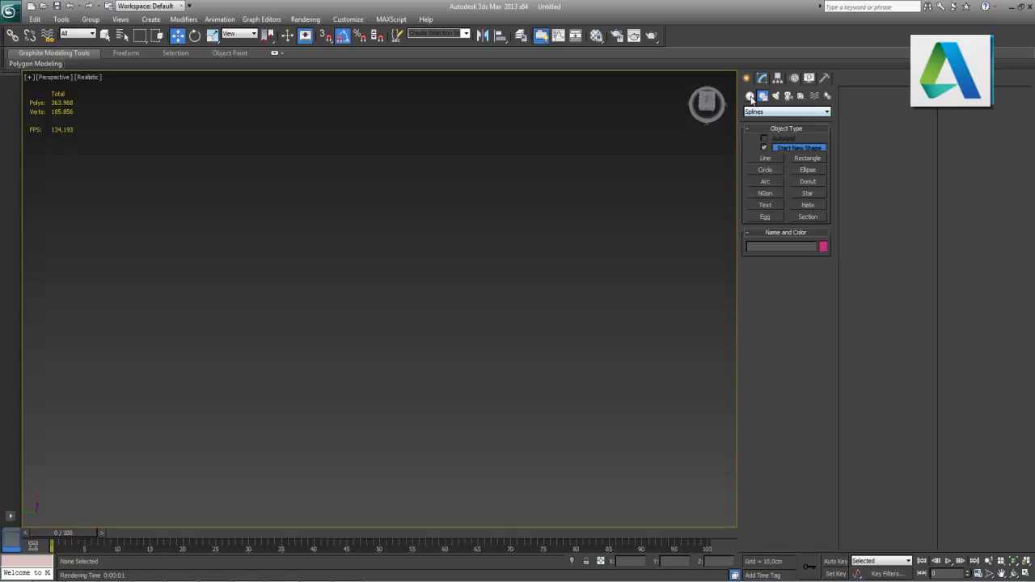
pyautogui.click(749, 95)
pyautogui.click(807, 196)
pyautogui.moveTo(443, 178); pyautogui.dragTo(25, 460)
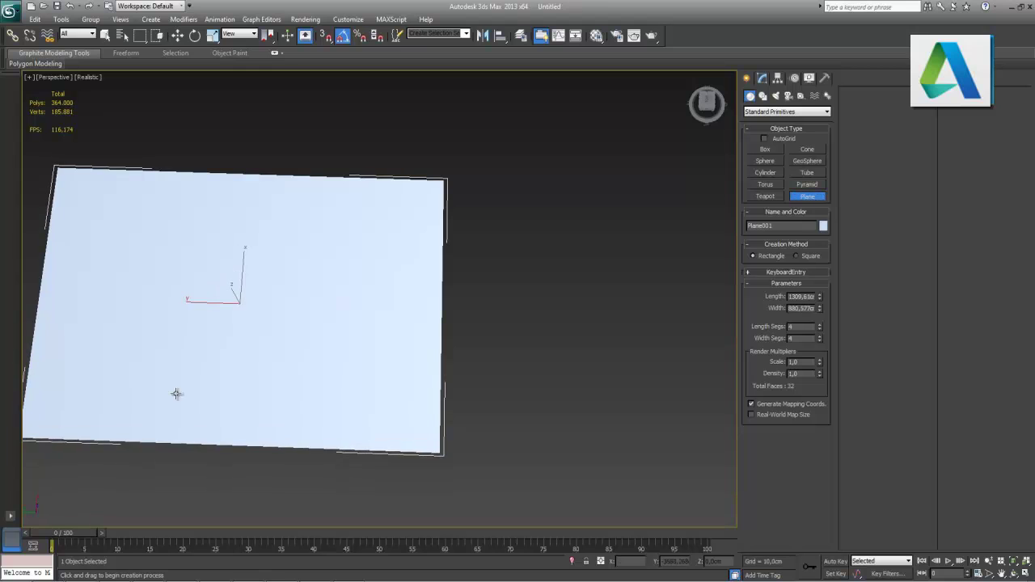
pyautogui.keyDown('alt'); pyautogui.moveTo(292, 325); pyautogui.dragTo(428, 297, button='middle'); pyautogui.keyUp('alt')
pyautogui.press('m')
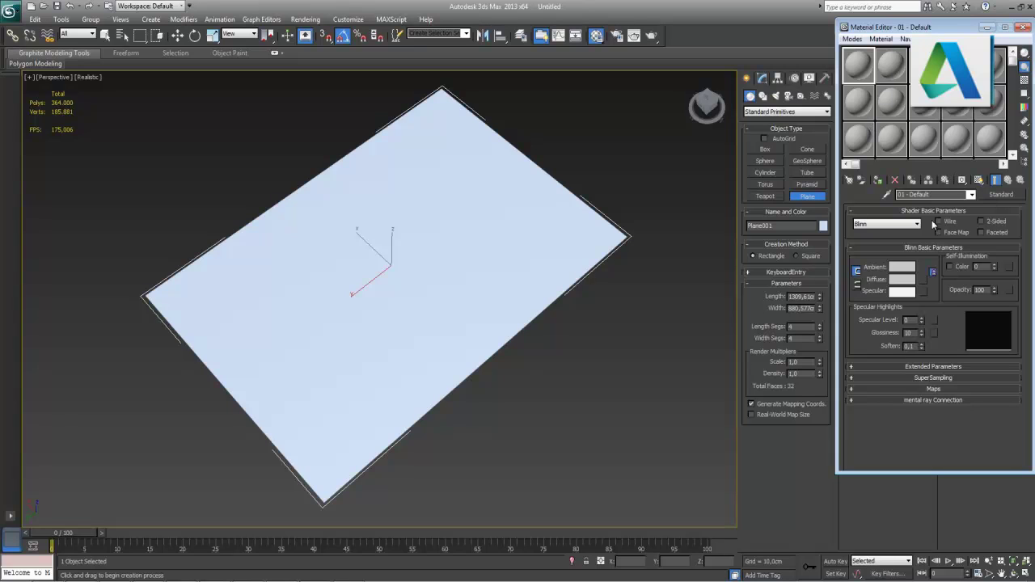
# Load Desktop\1.jpg as a Bitmap in the material's Diffuse map slot.
pyautogui.click(922, 280)
pyautogui.doubleClick(453, 183)
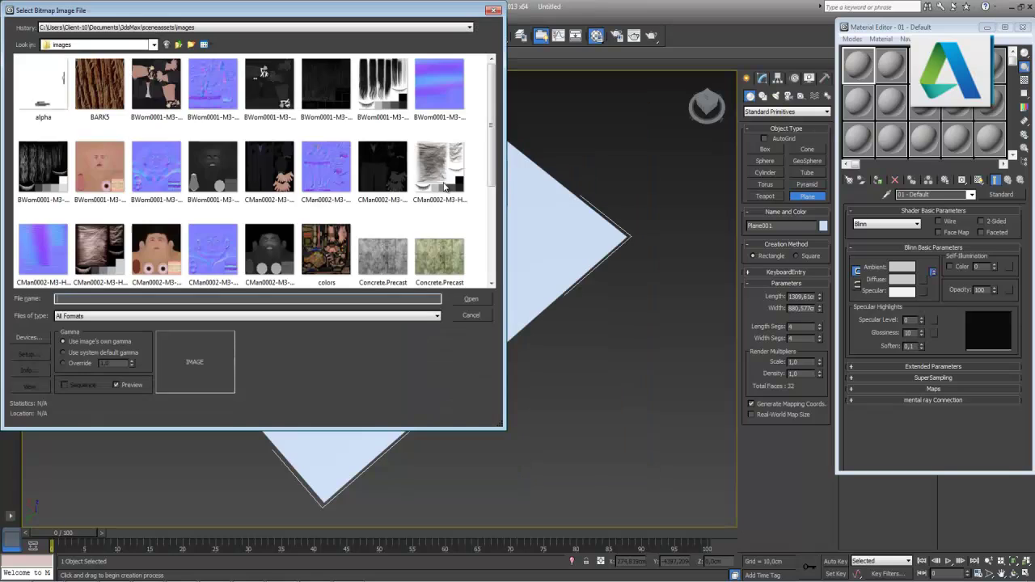
pyautogui.click(68, 46)
pyautogui.click(70, 55)
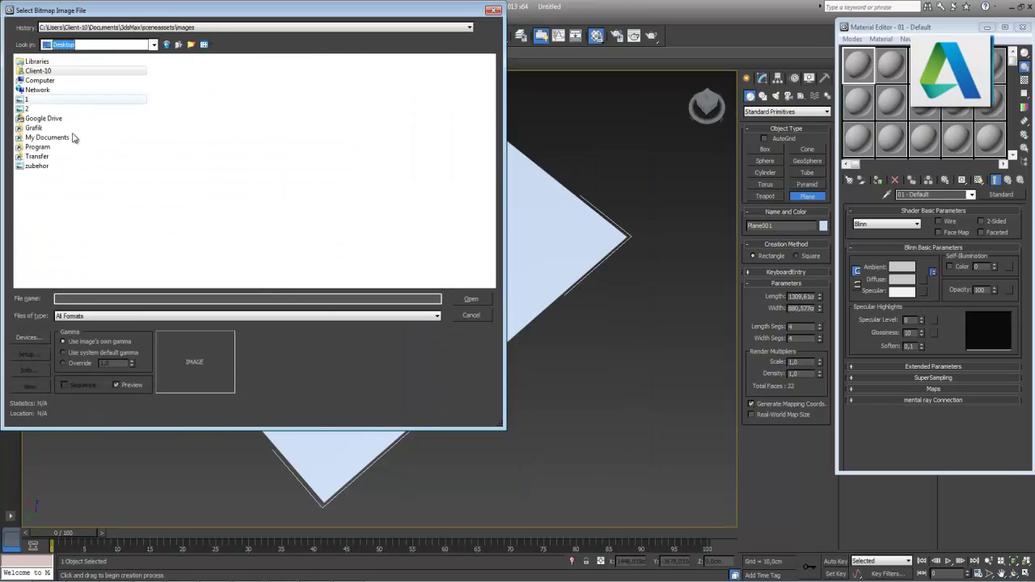
pyautogui.click(27, 98)
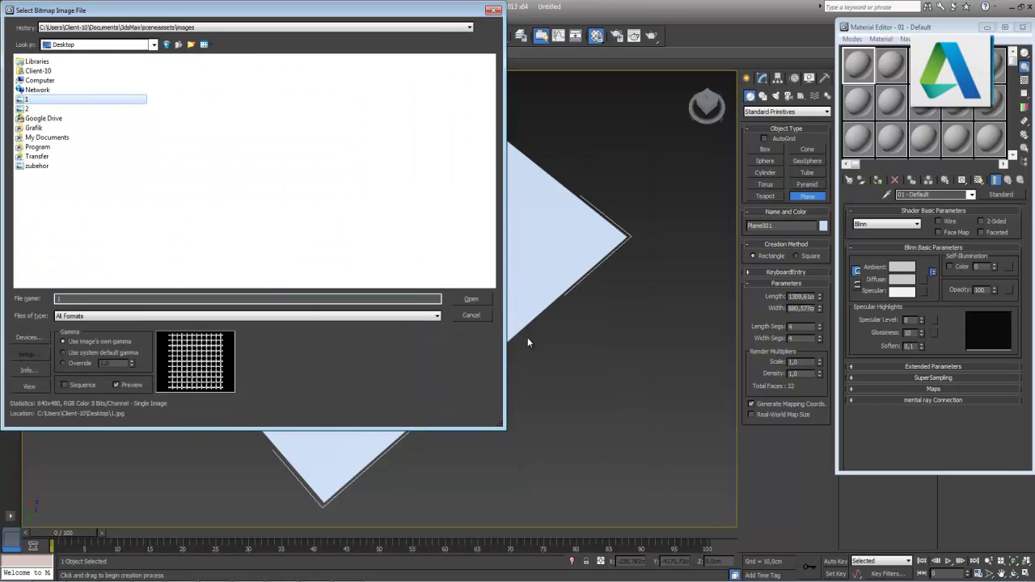
pyautogui.click(481, 299)
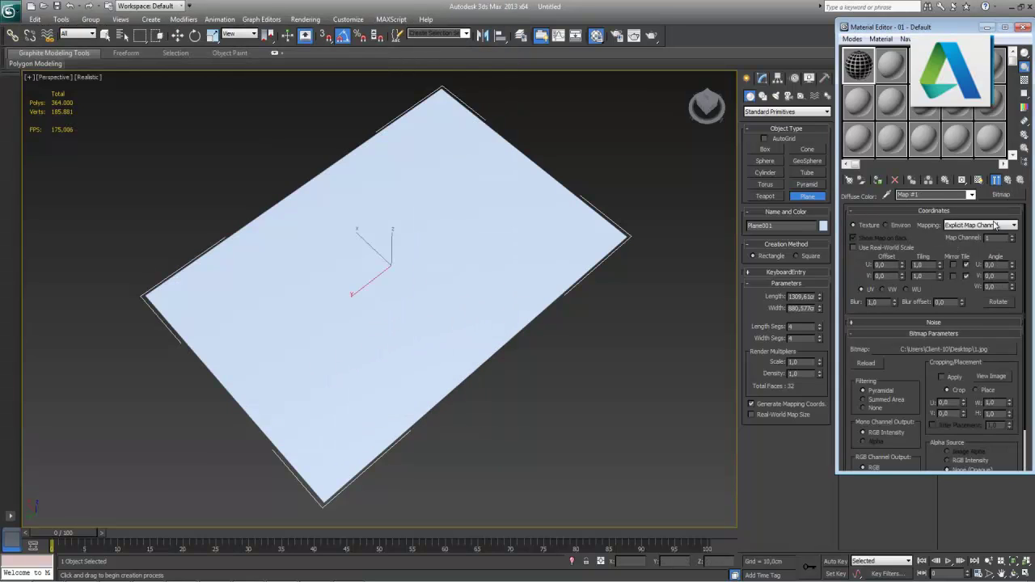
# Assign the material to Plane001, show the map in the viewport, and drag Diffuse onto Bump.
pyautogui.click(878, 179)
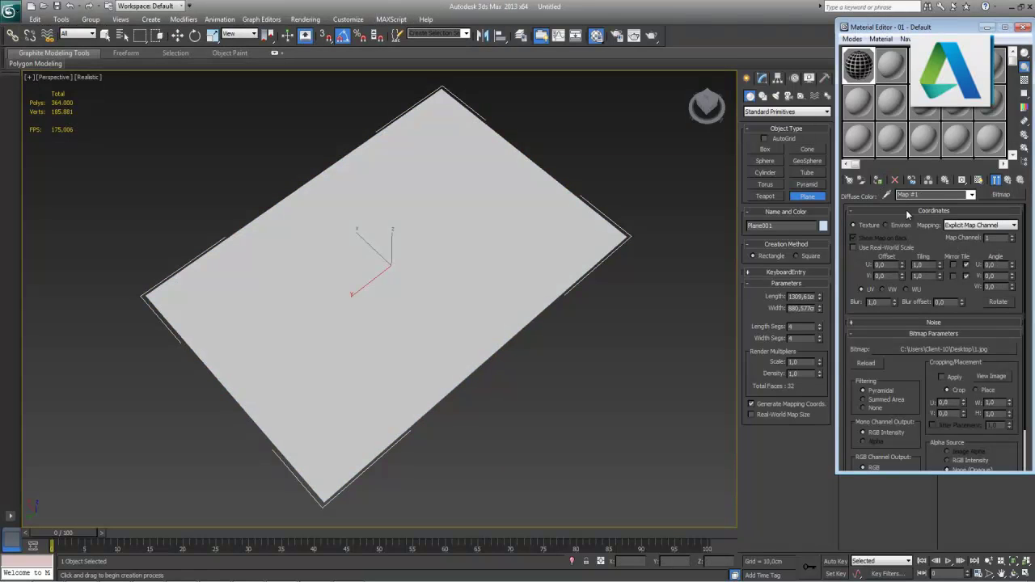
pyautogui.click(979, 181)
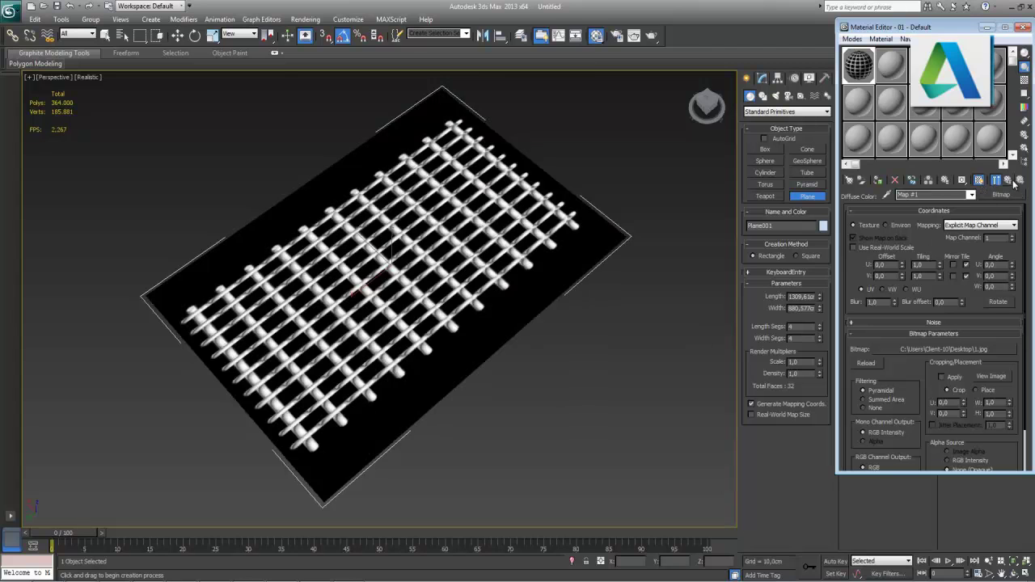
pyautogui.click(1010, 180)
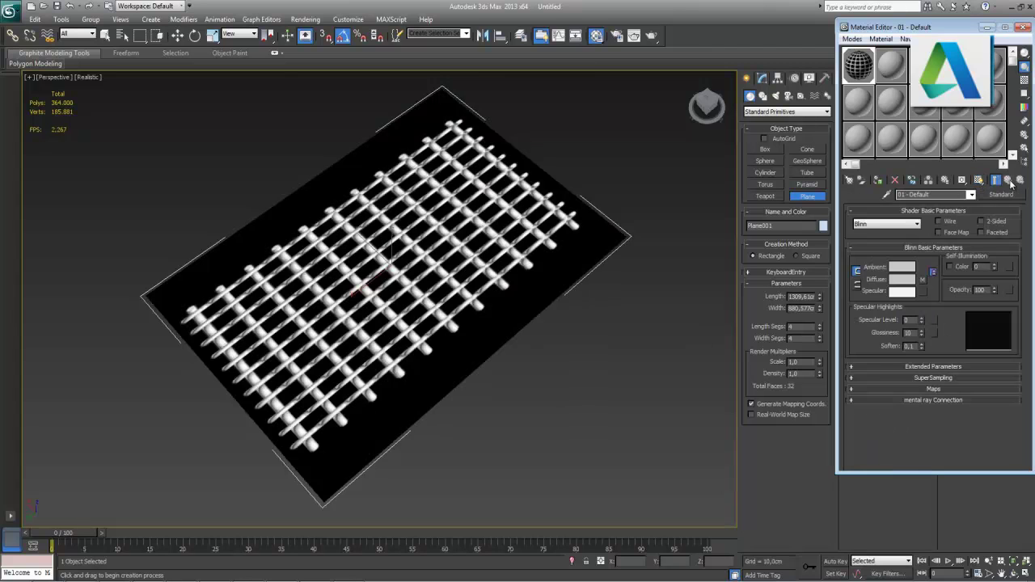
pyautogui.click(952, 387)
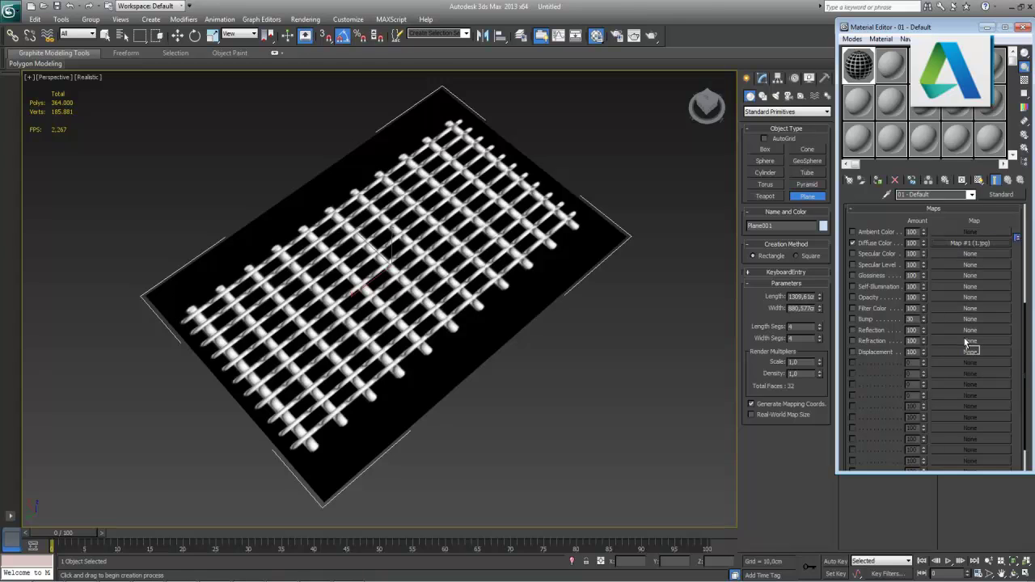
pyautogui.moveTo(940, 321); pyautogui.dragTo(940, 321)
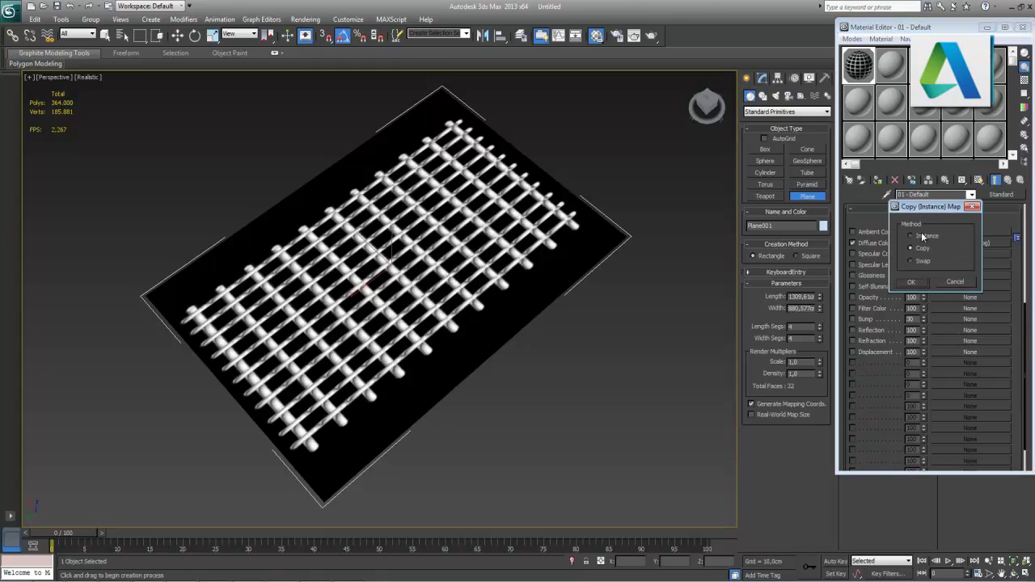
# Swap 1.jpg into the Bump channel, preview the material sphere, and shrink the plane's Length.
pyautogui.click(914, 283)
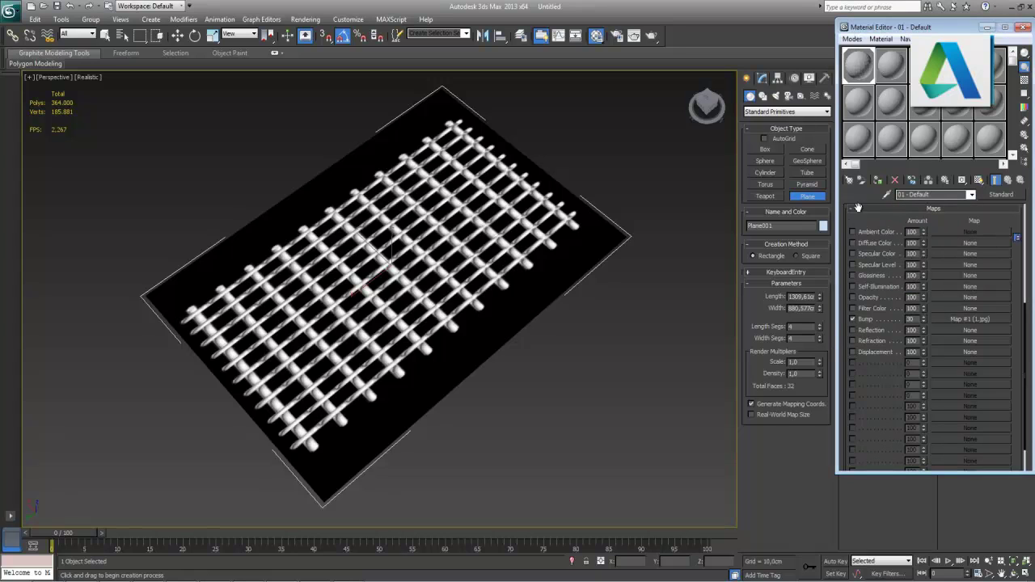
pyautogui.doubleClick(860, 58)
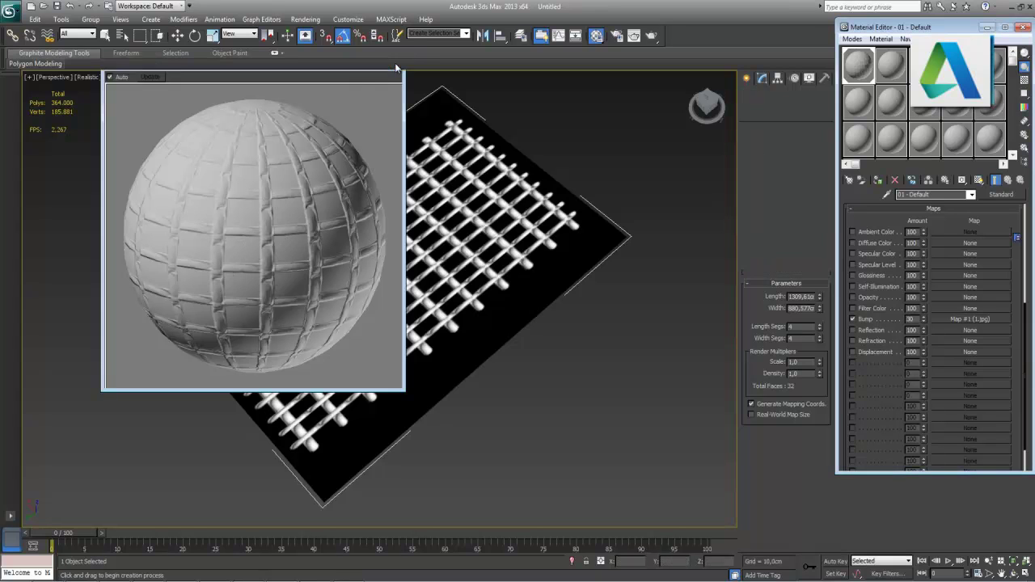
pyautogui.click(392, 64)
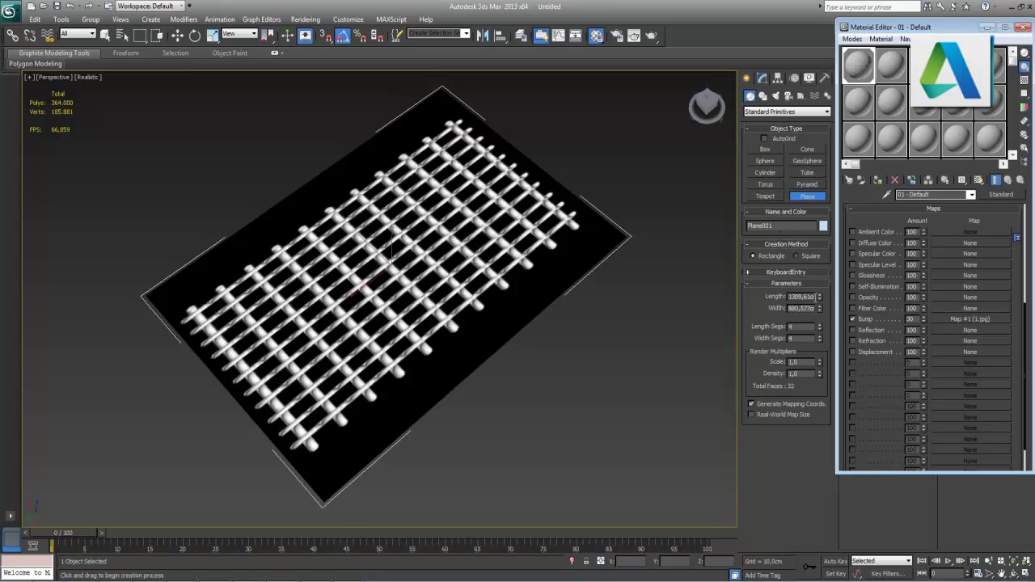
pyautogui.moveTo(819, 297)
pyautogui.mouseDown()
pyautogui.moveTo(819, 321)
pyautogui.moveTo(825, 308)
pyautogui.moveTo(828, 317)
pyautogui.mouseUp()
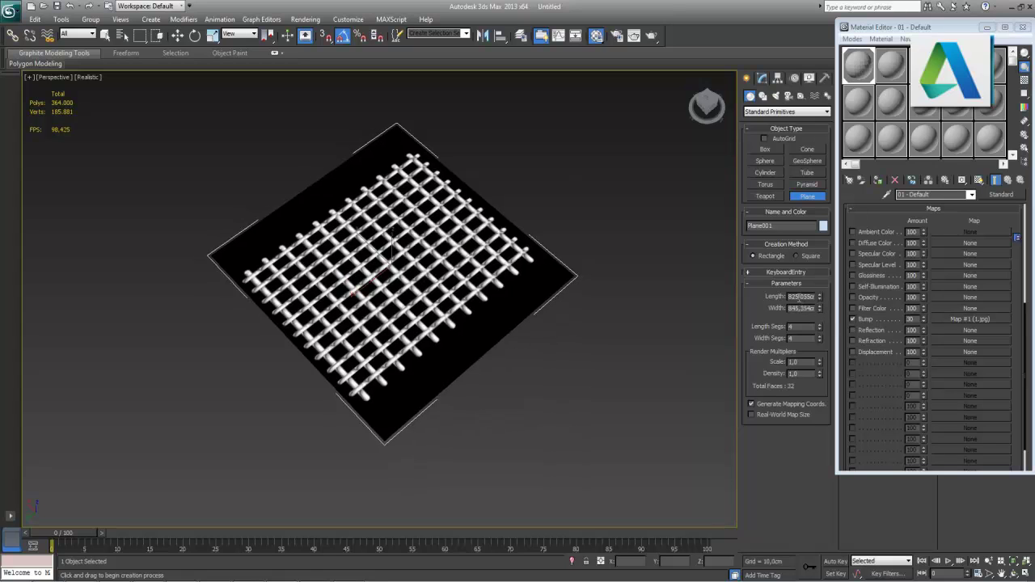
# Set Plane001's Length and Width to 800 cm, then switch to Select and Move.
pyautogui.write('800')
pyautogui.press('Tab')
pyautogui.write('8')
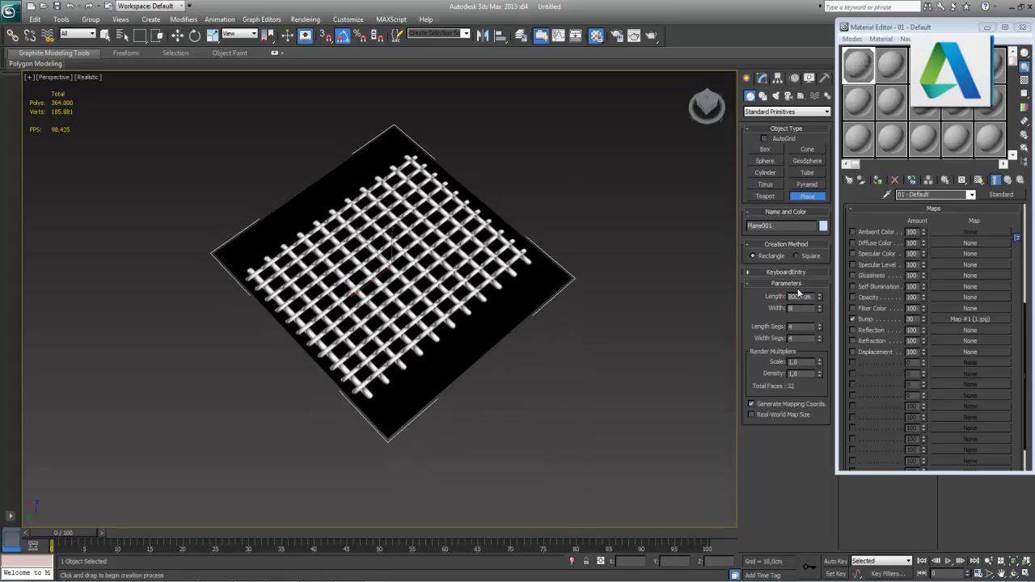
pyautogui.press('Return')
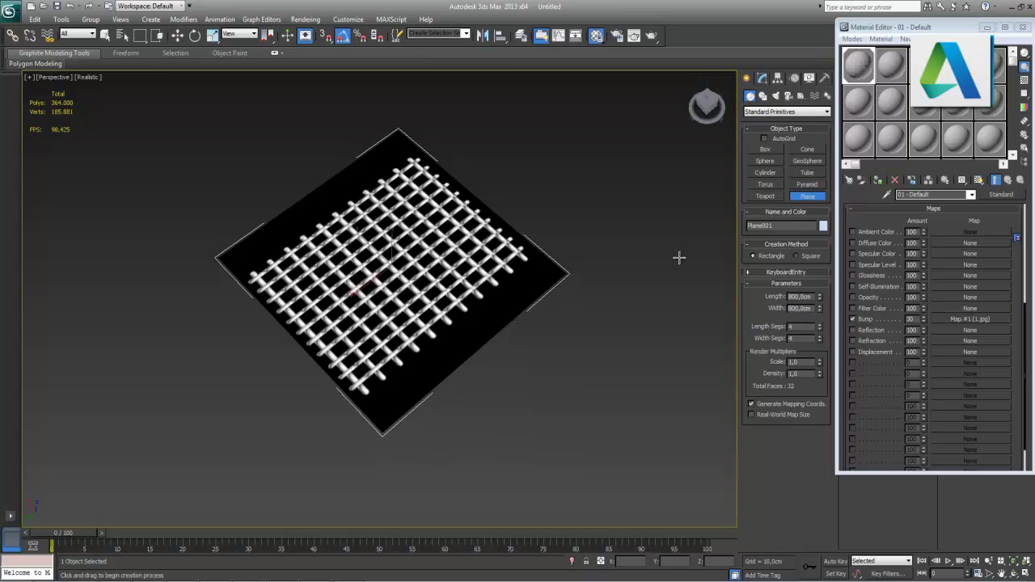
pyautogui.press('w')
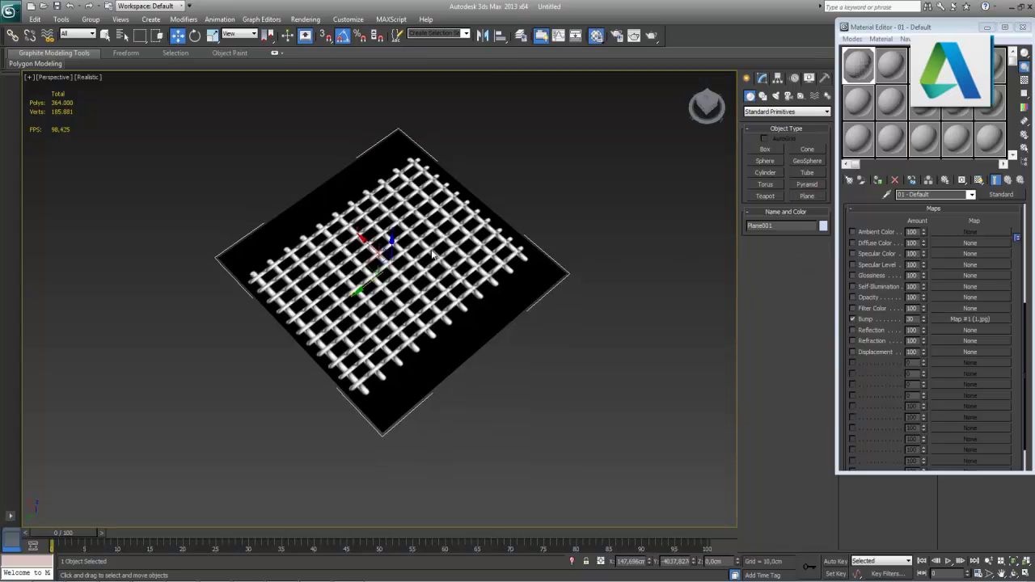
pyautogui.scroll(2, 433, 255)
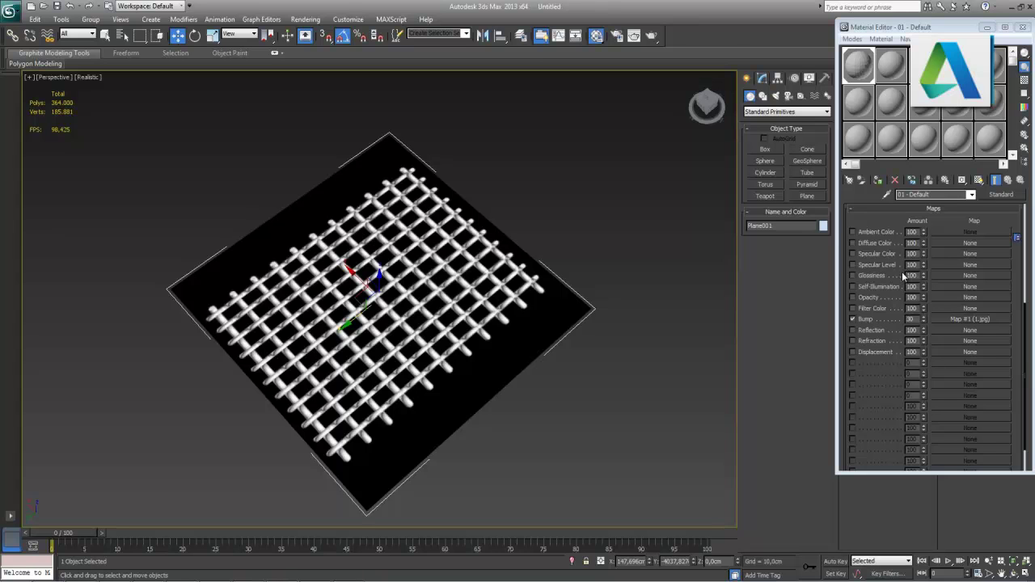
# Render the Perspective view with Shift+Q and close the Z Depth and render windows.
pyautogui.hotkey('shift', 'q')
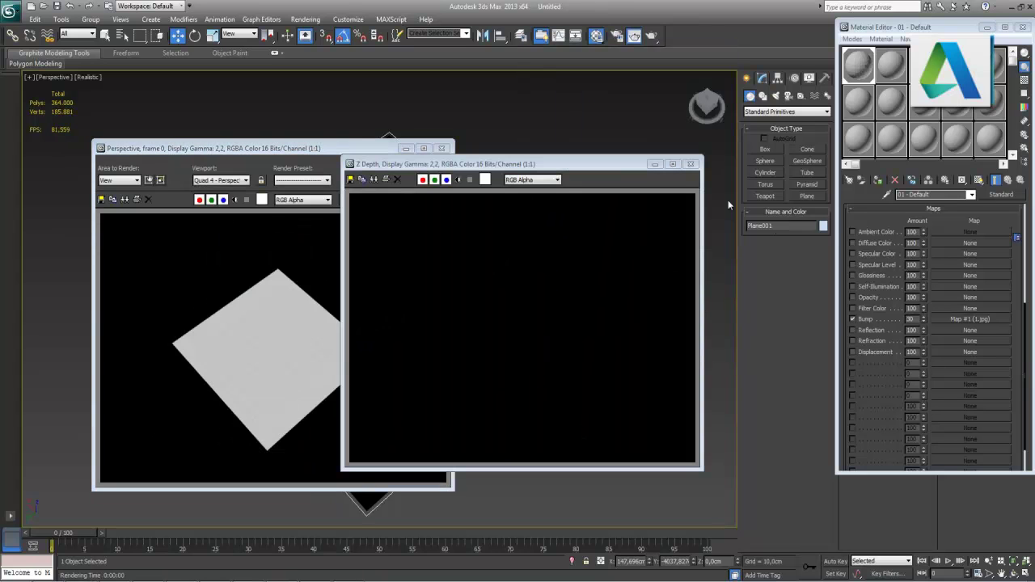
pyautogui.click(689, 163)
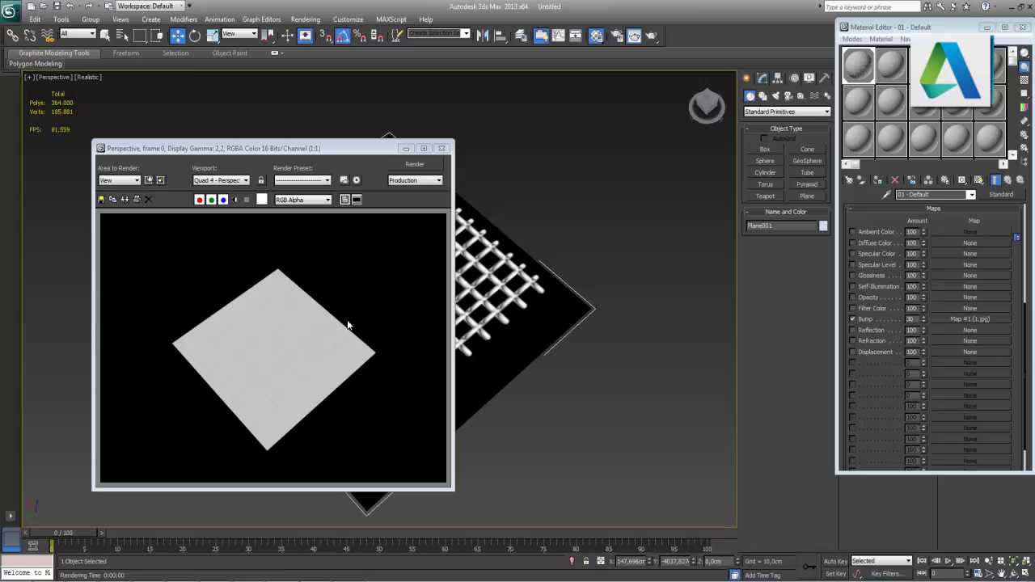
pyautogui.click(441, 148)
# Show the safe frame, zoom close on the plane, render it, and open Render Setup.
pyautogui.scroll(-2, 443, 146)
pyautogui.hotkey('shift', 'f')
pyautogui.click(988, 560)
pyautogui.moveTo(391, 376); pyautogui.dragTo(396, 340)
pyautogui.hotkey('shift', 'q')
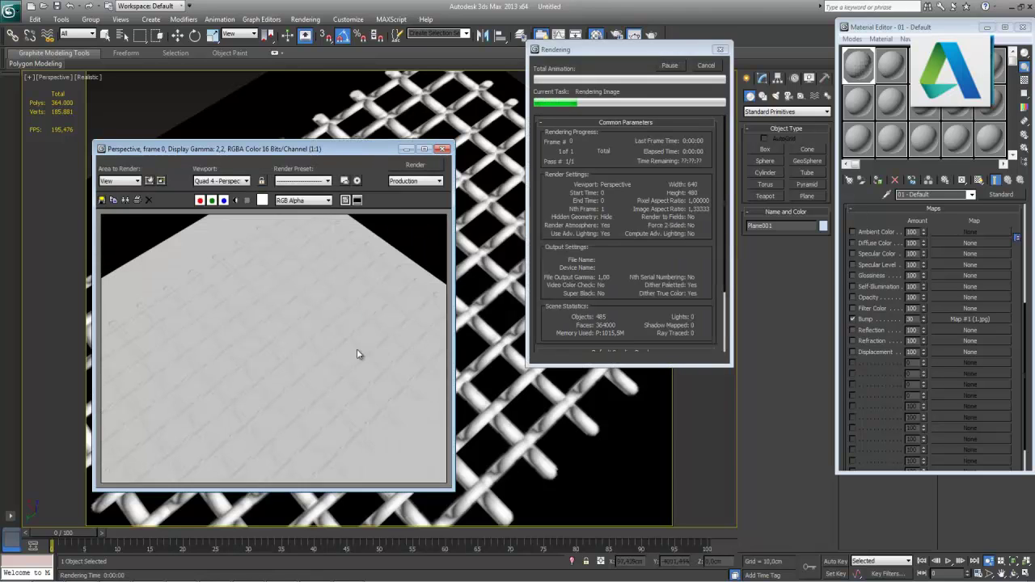
pyautogui.click(689, 165)
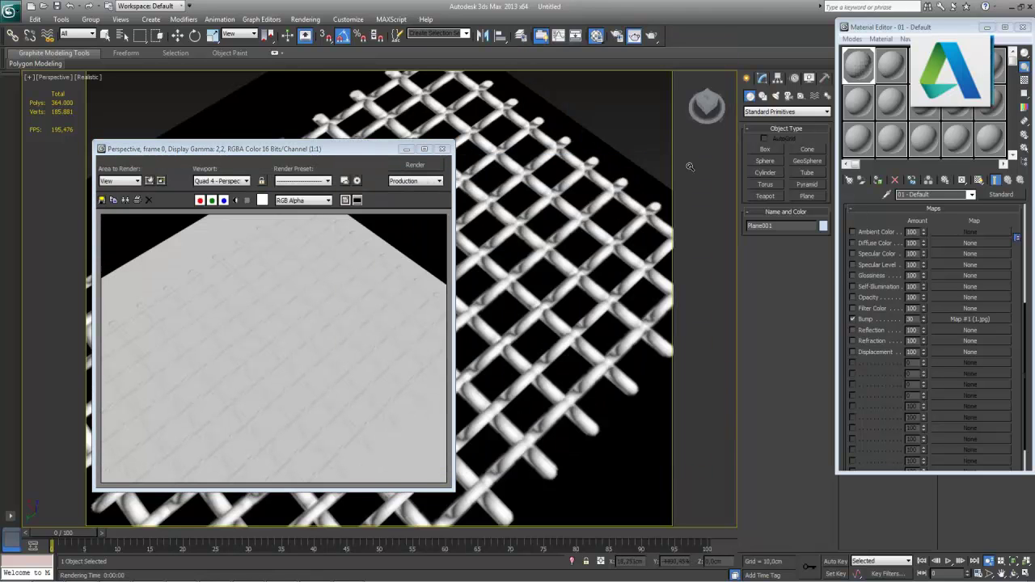
pyautogui.click(306, 19)
pyautogui.click(327, 46)
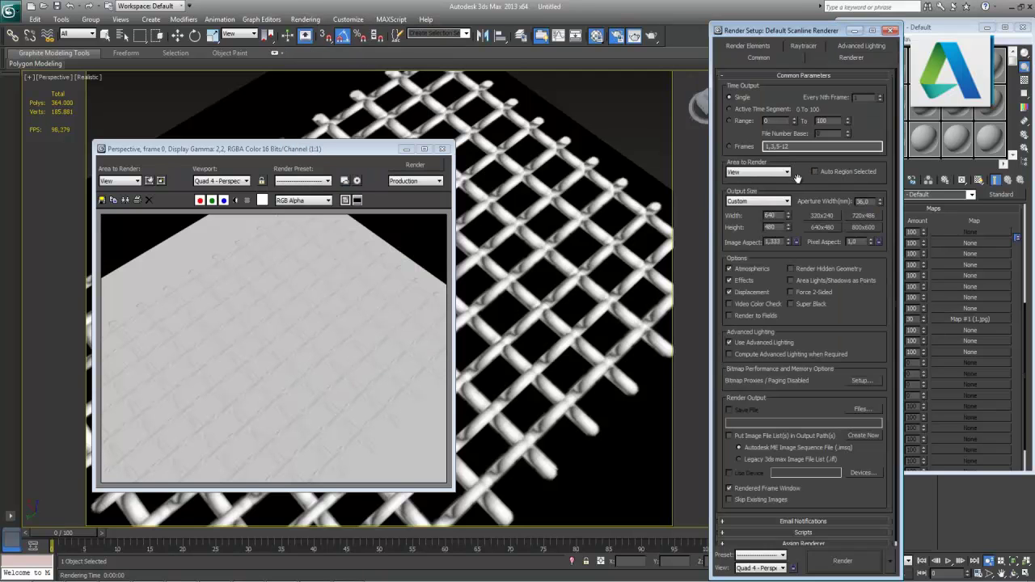
# Render the bumped plane at the 800x600 output size and close the Z Depth window.
pyautogui.click(857, 229)
pyautogui.click(849, 562)
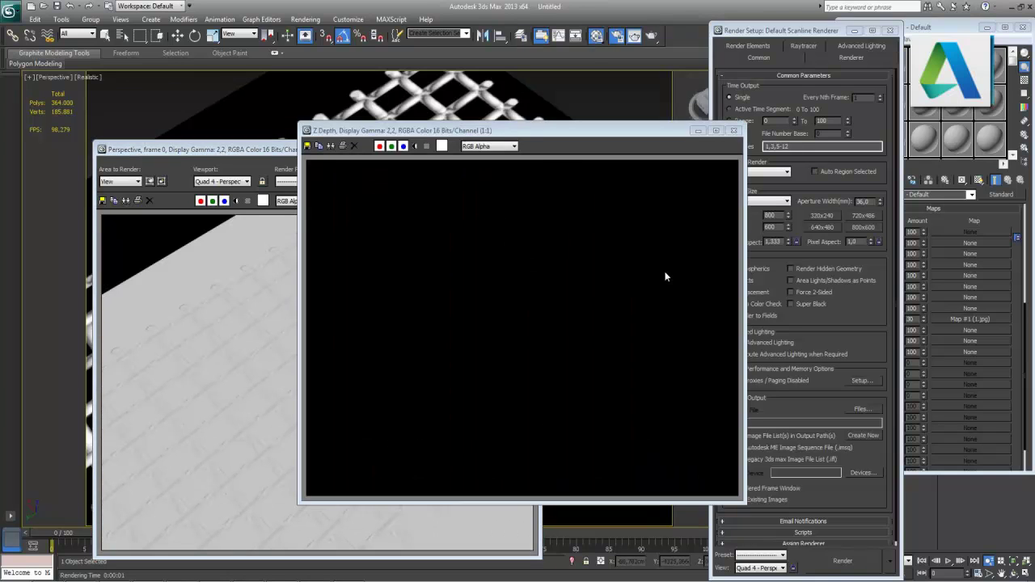
pyautogui.click(733, 130)
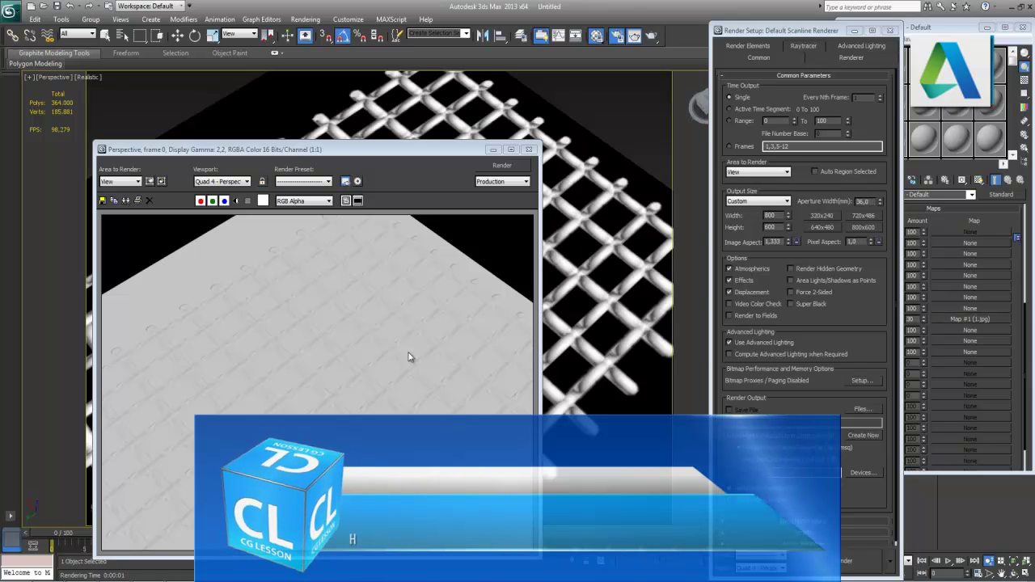
# Preview the material sphere in the Material Editor and select the Bump amount value.
pyautogui.click(909, 77)
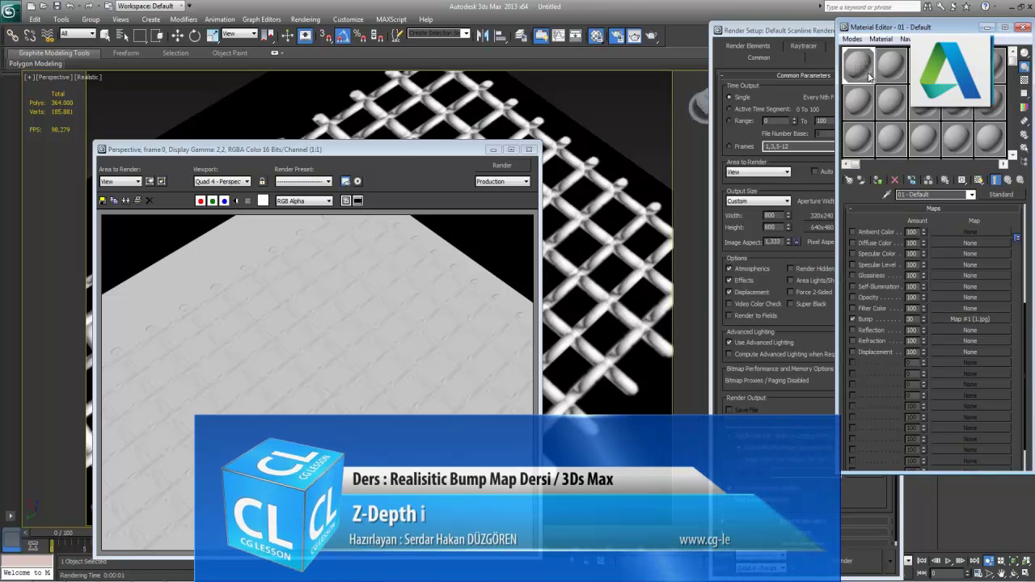
pyautogui.doubleClick(859, 67)
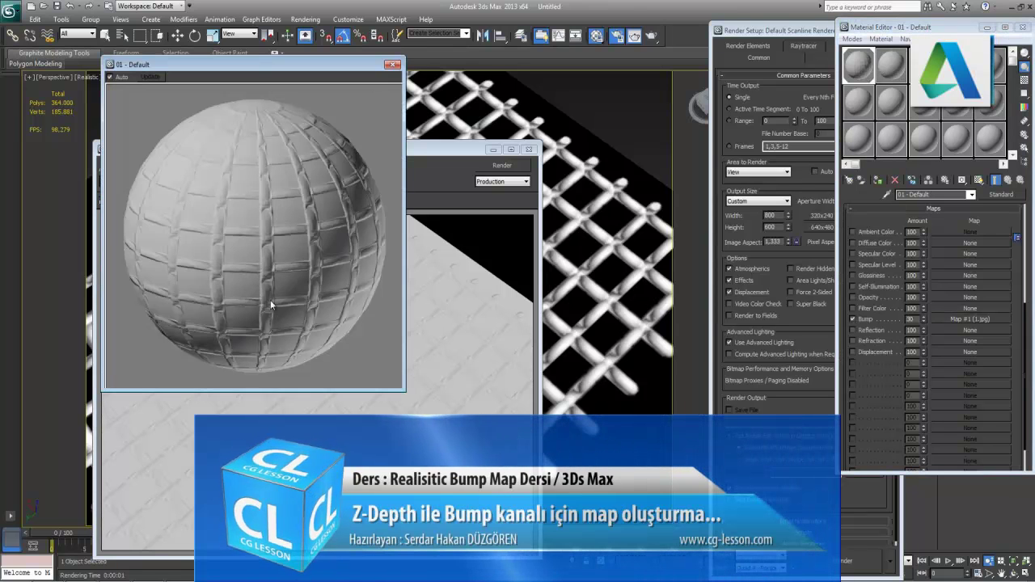
pyautogui.click(392, 64)
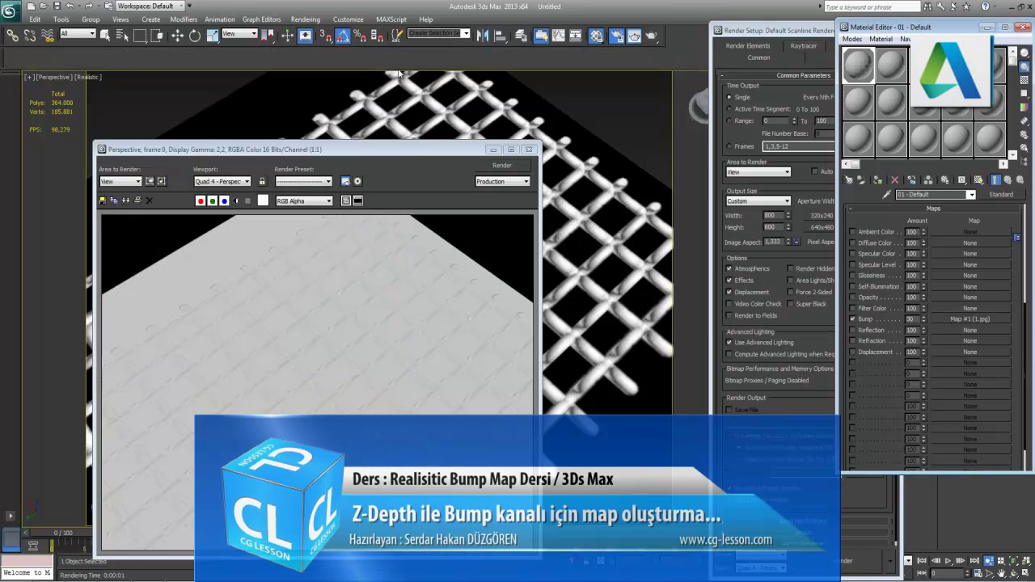
pyautogui.doubleClick(911, 319)
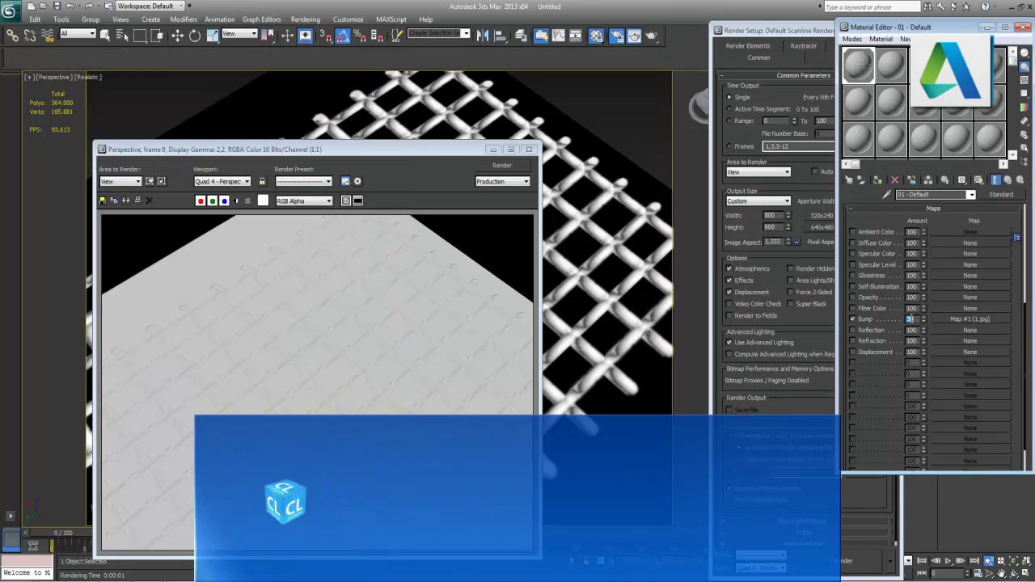
# Raise the Bump amount to 90 and preview the stronger bump on the sample sphere.
pyautogui.write('8')
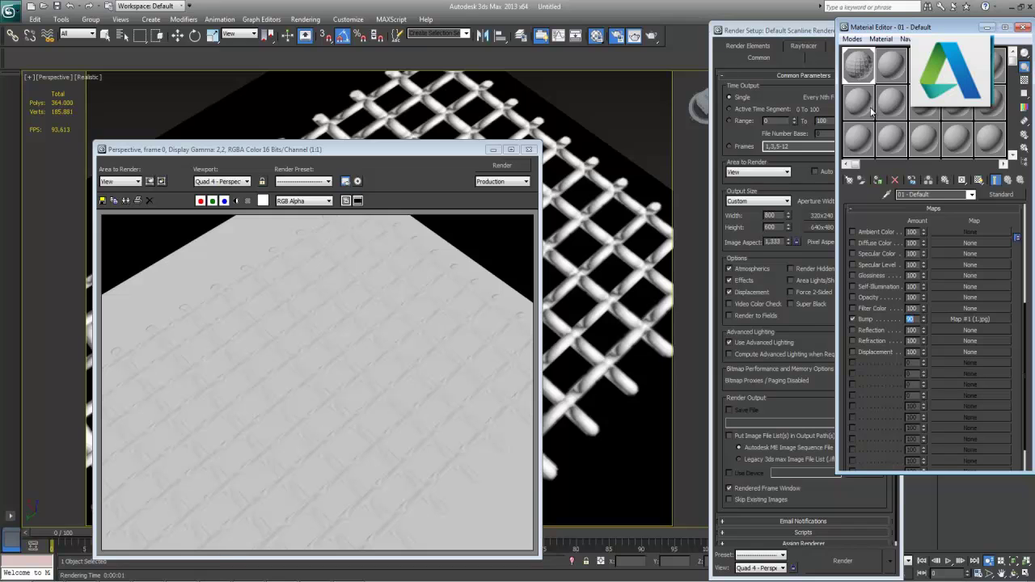
pyautogui.doubleClick(862, 69)
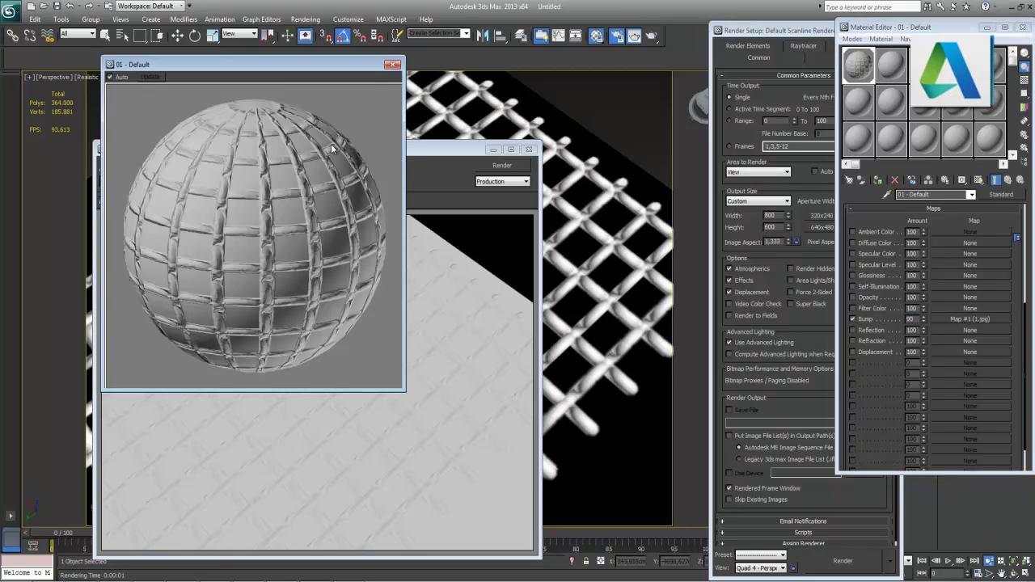
pyautogui.click(392, 64)
# Render the plane with the stronger bump, then close the render frame and Z Depth windows.
pyautogui.click(502, 165)
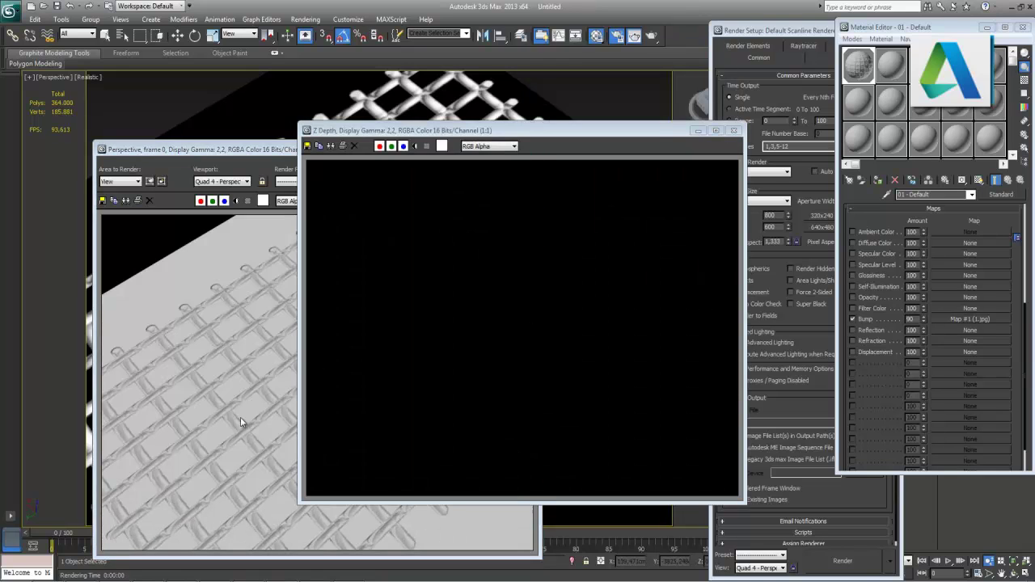
pyautogui.click(240, 417)
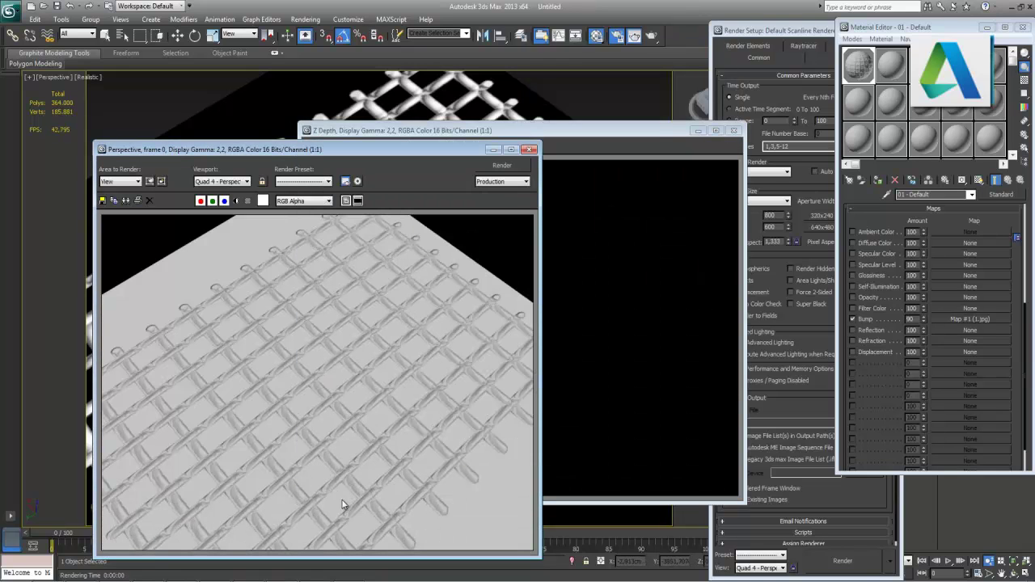
pyautogui.click(529, 148)
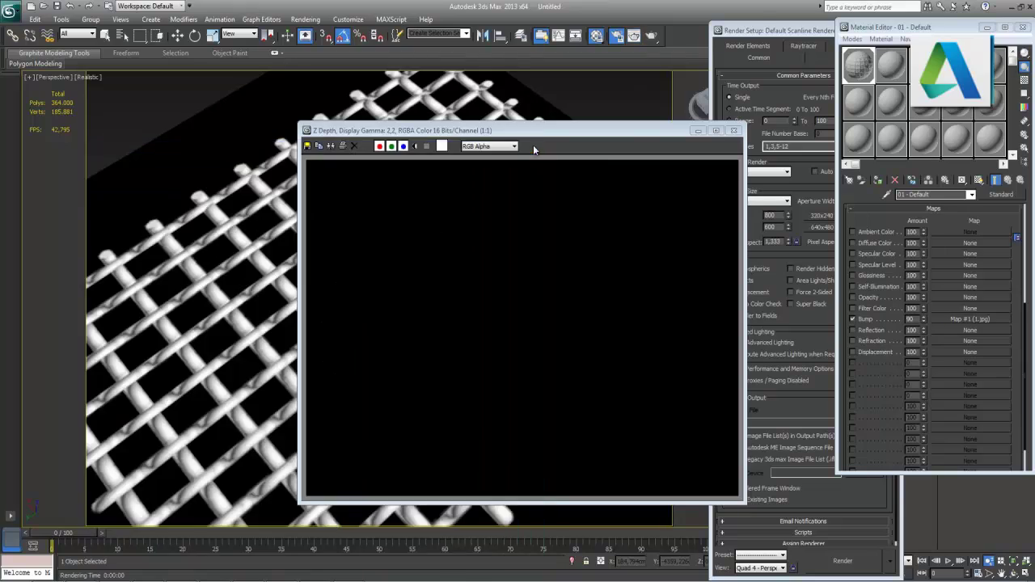
pyautogui.click(733, 130)
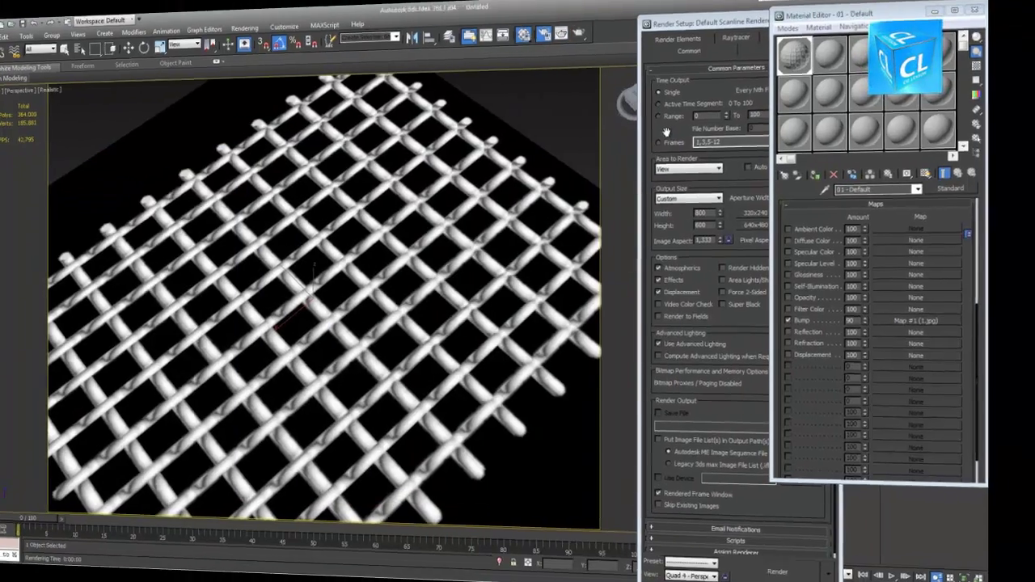